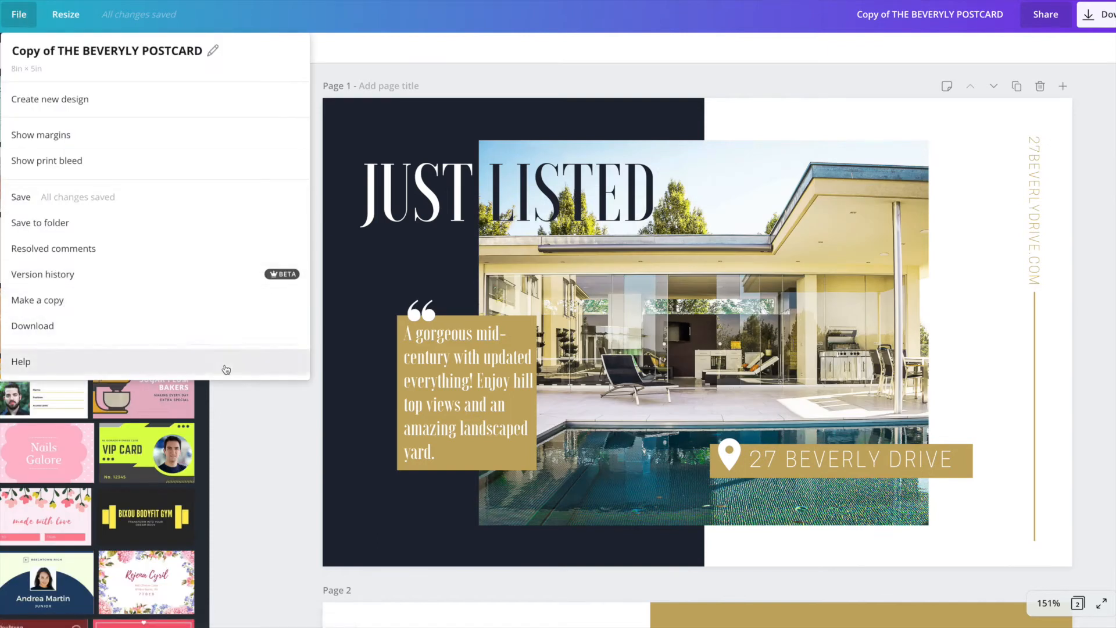
Step: Show the uploaded car, bath and bed icons and property photos, cancelling the file picker
left_click(281, 455)
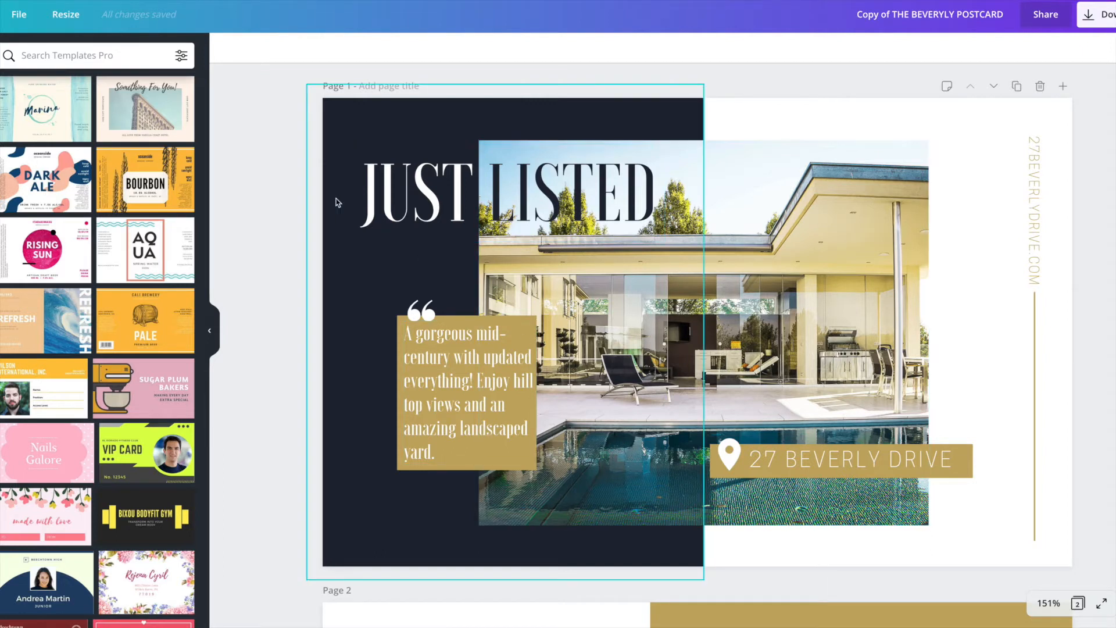
scroll(244, 197, "down", 1)
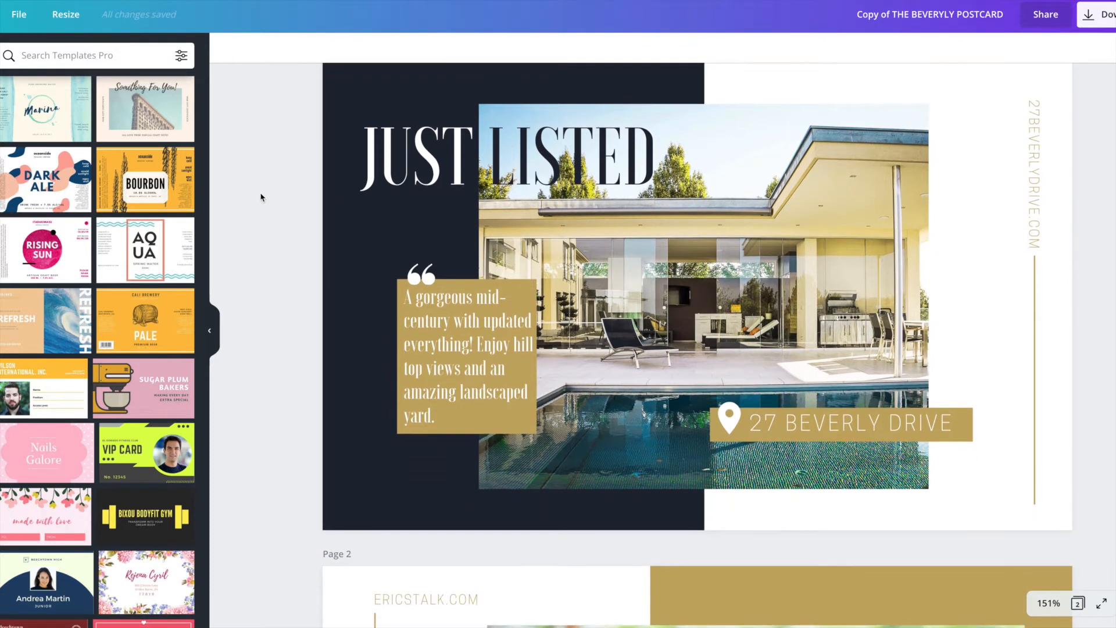
left_click(0, 348)
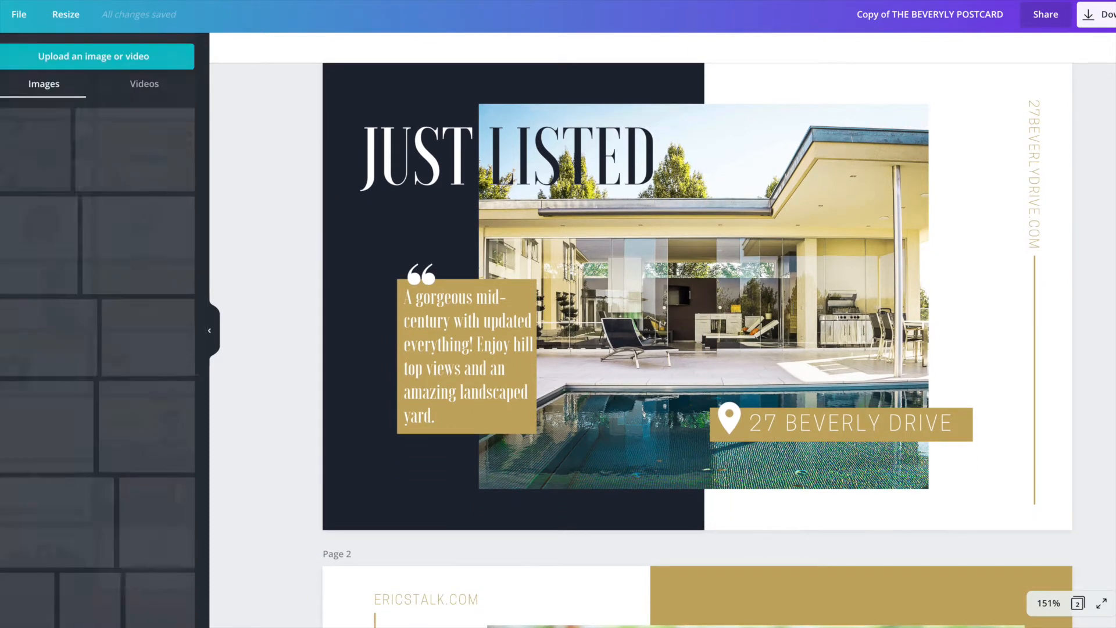
left_click(112, 49)
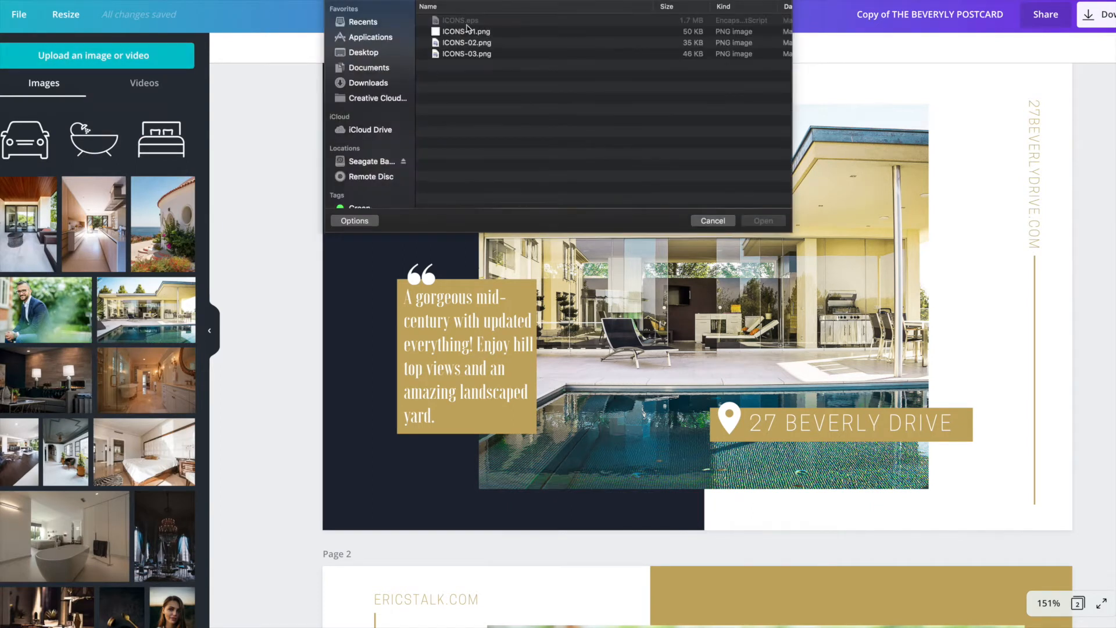
left_click(712, 221)
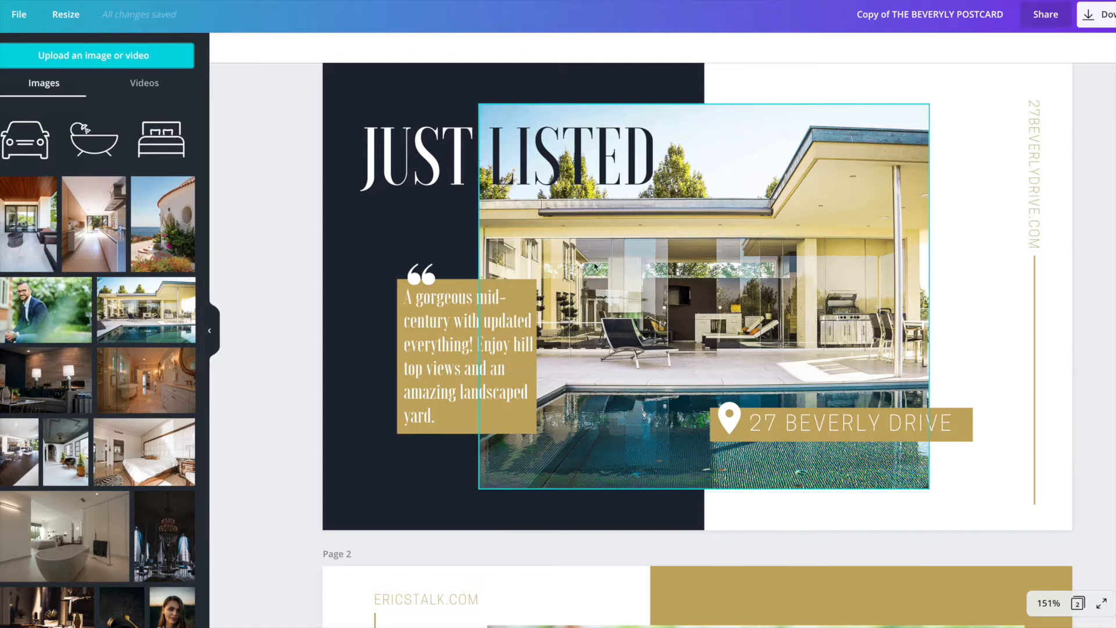
scroll(723, 276, "down", 6)
scroll(649, 230, "up", 7)
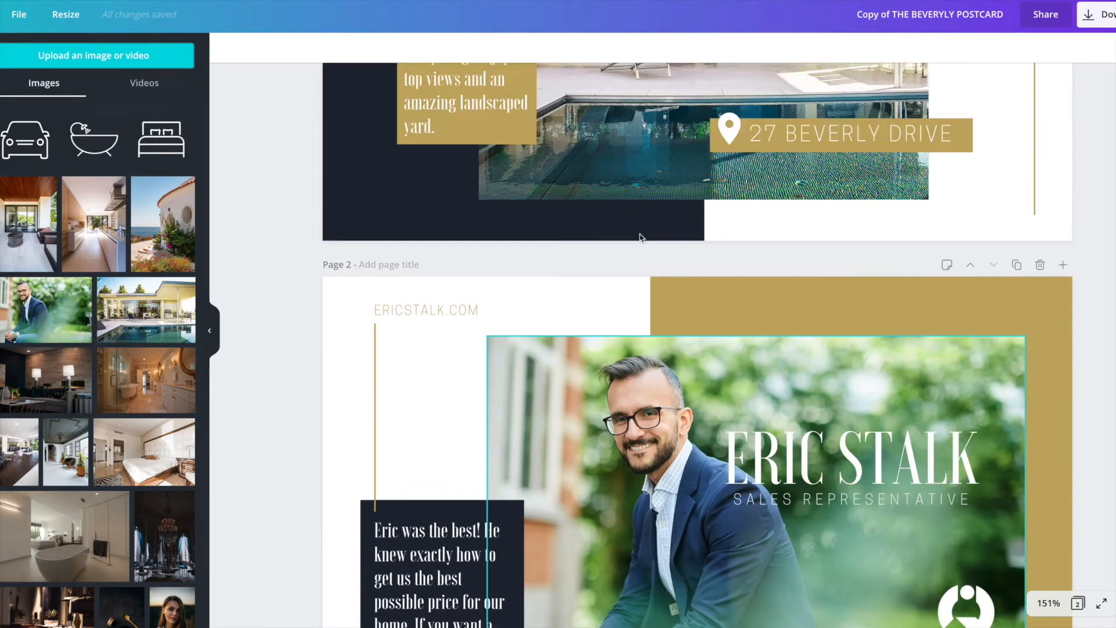
scroll(649, 230, "up", 1)
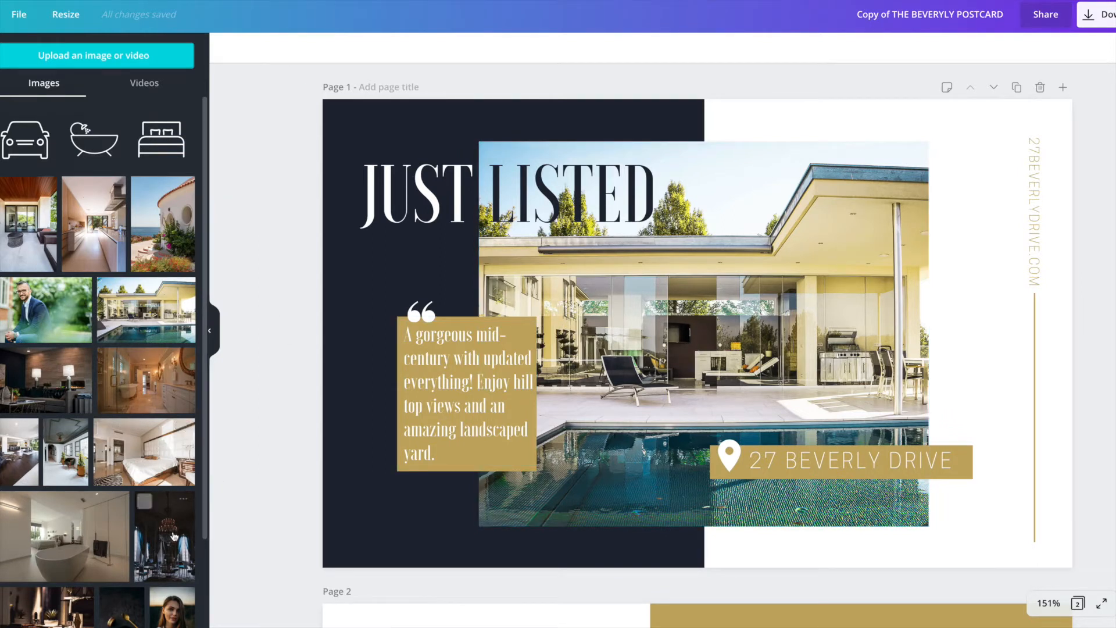
Step: Swap the front pool photo for the chandelier image and shift it up within its frame
left_click_drag(173, 535, 651, 334)
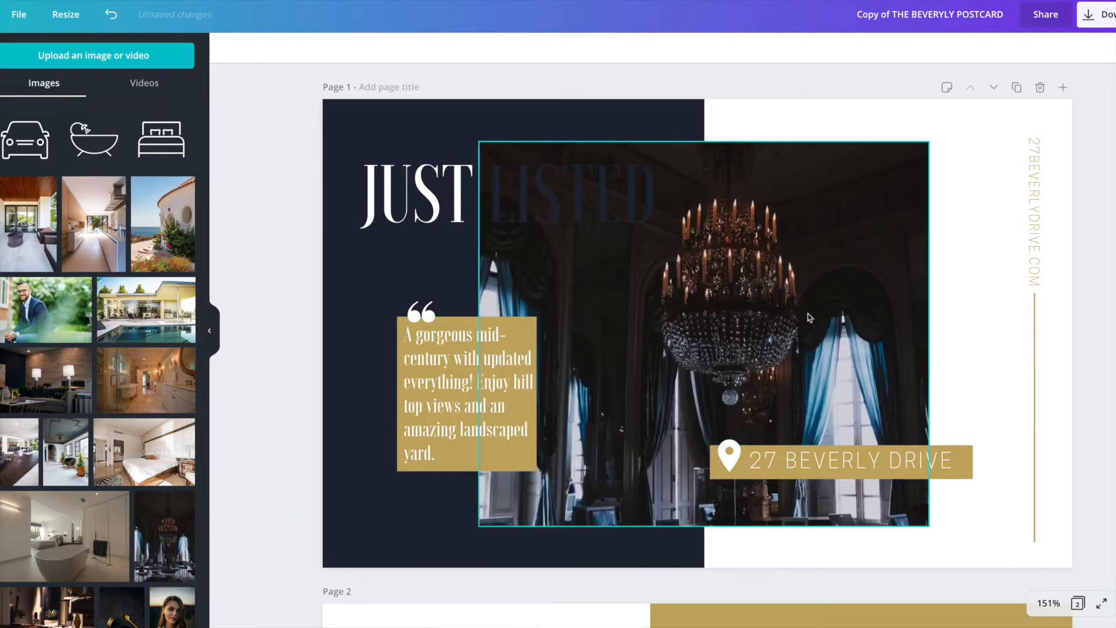
left_click(716, 325)
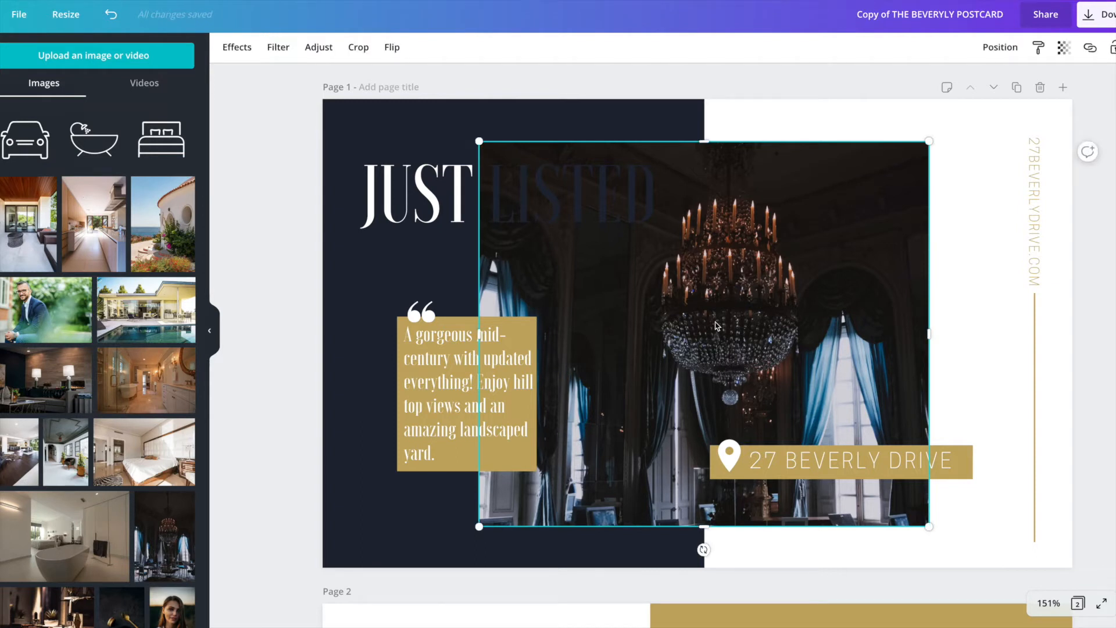
double_click(716, 325)
left_click_drag(738, 338, 729, 317)
left_click(260, 335)
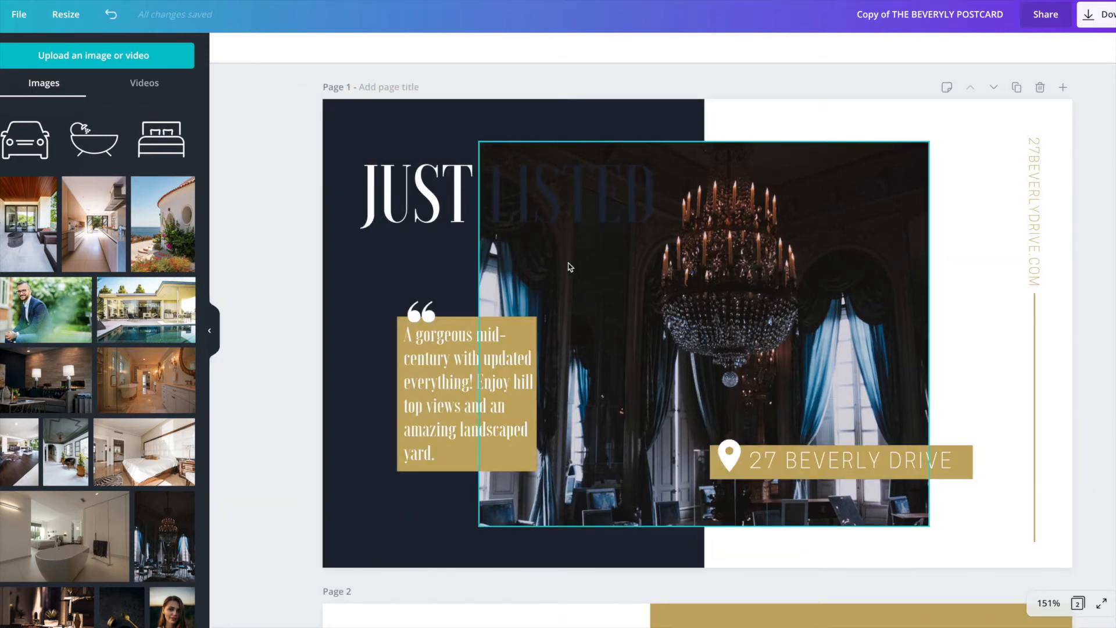
Step: Colour the word LISTED gold in the JUST LISTED headline, leaving JUST white
left_click(562, 198)
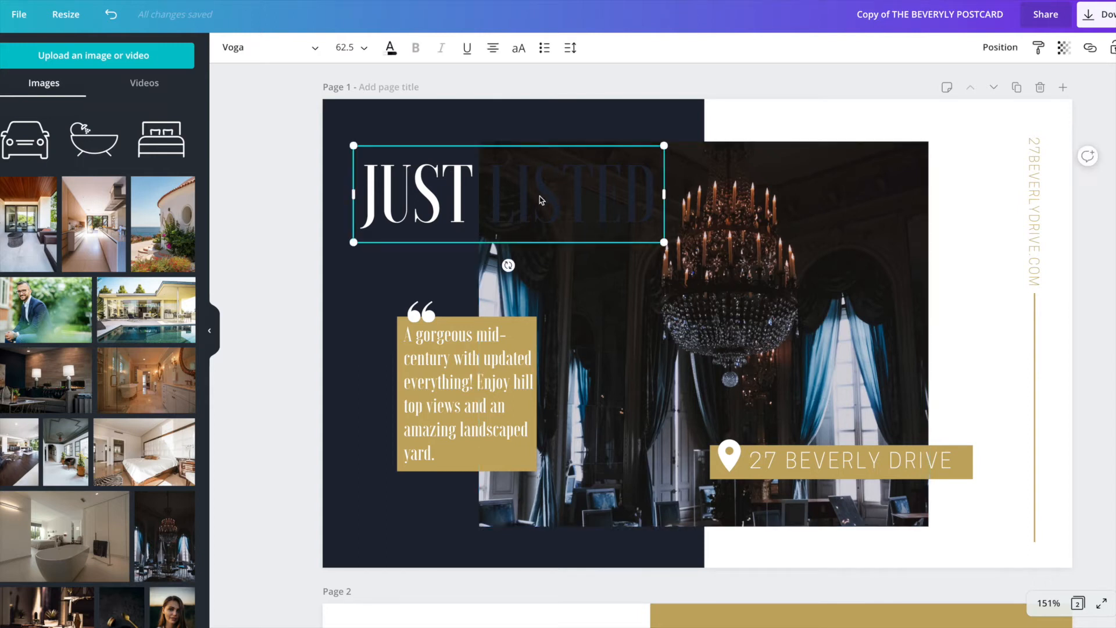
double_click(543, 200)
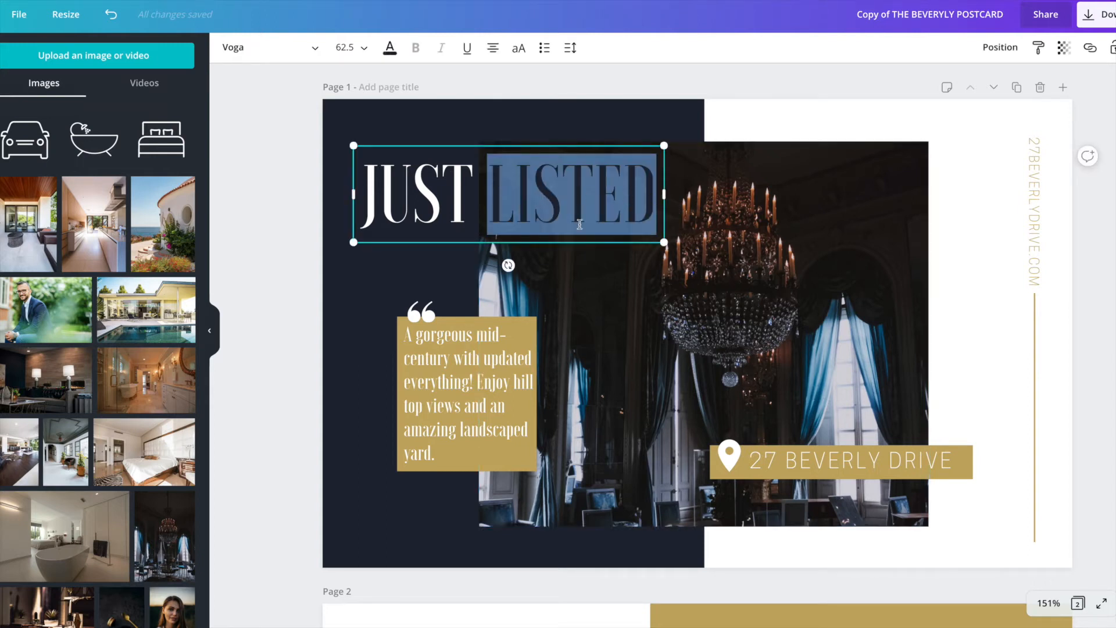
left_click(389, 47)
left_click(110, 180)
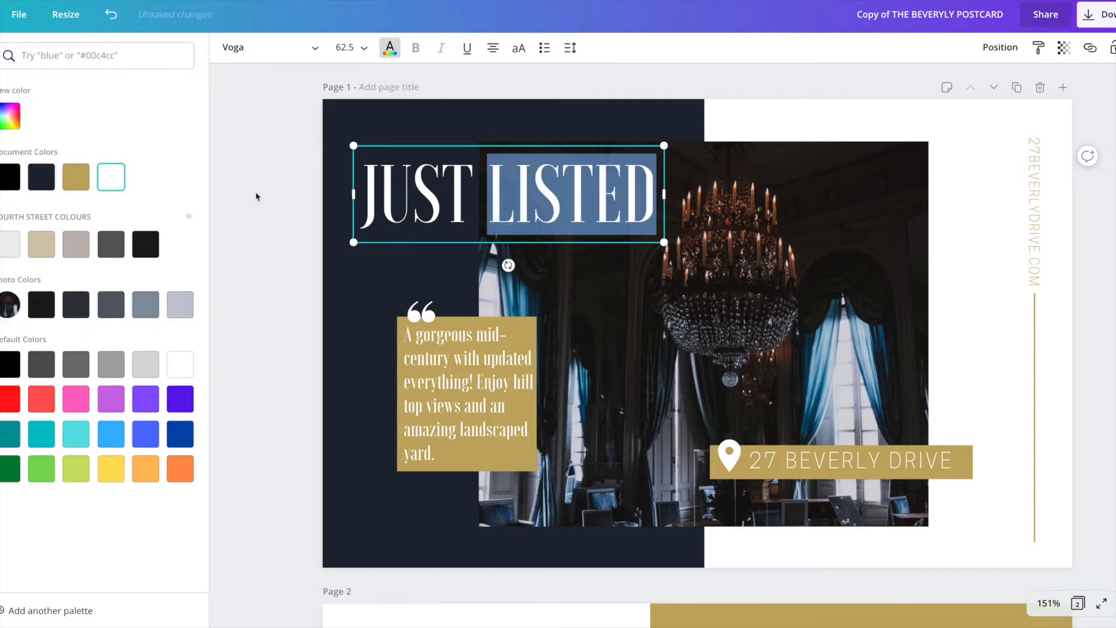
left_click(75, 177)
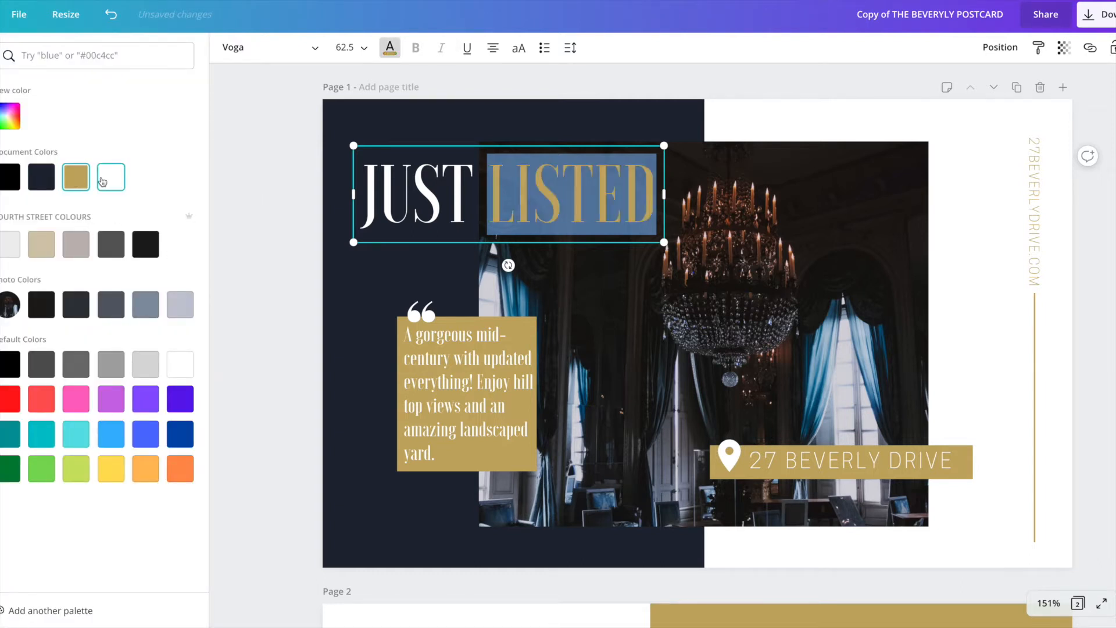
left_click(274, 192)
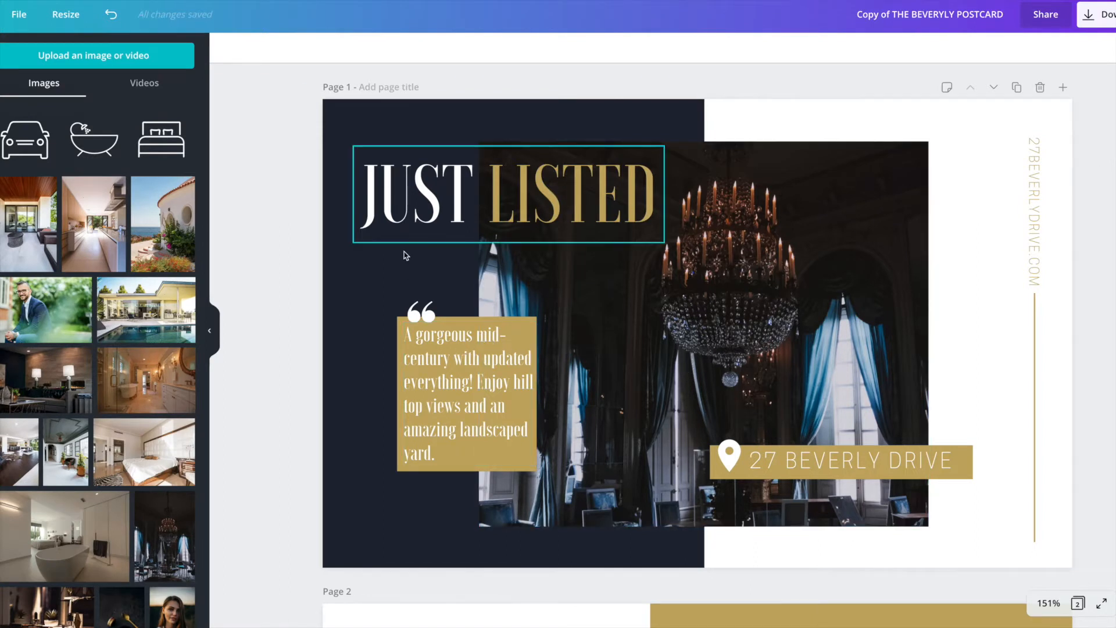
left_click(445, 120)
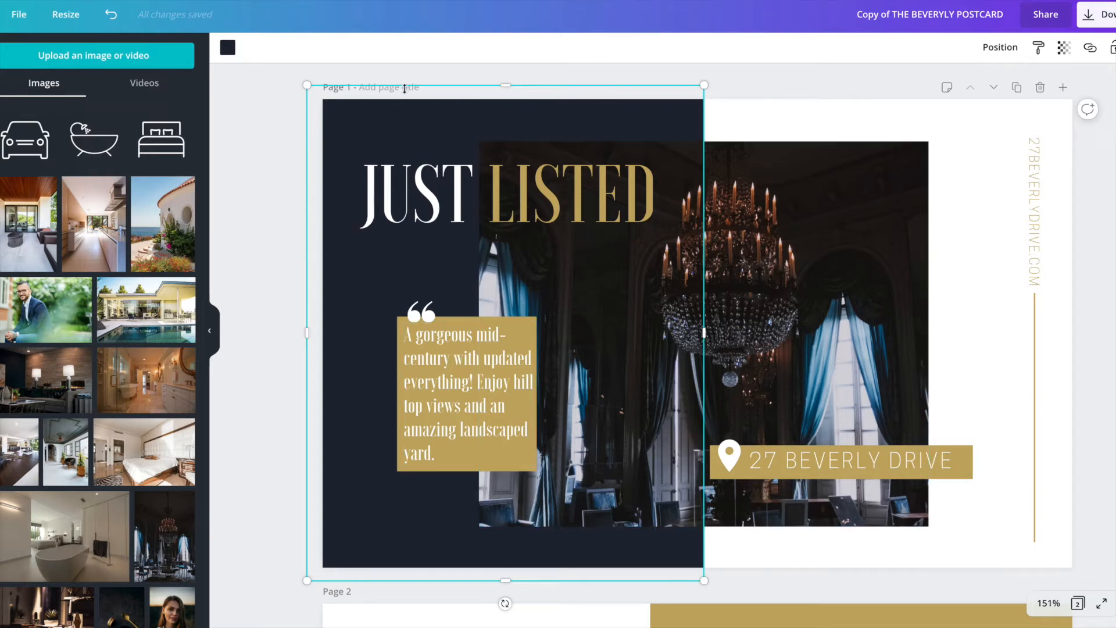
left_click(228, 48)
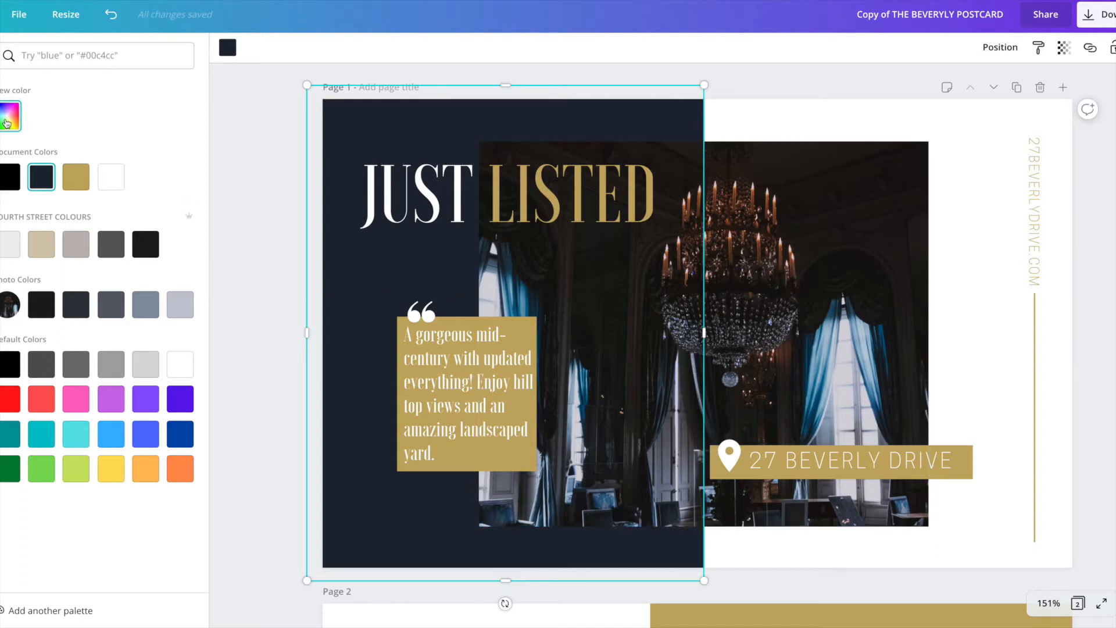
left_click(7, 123)
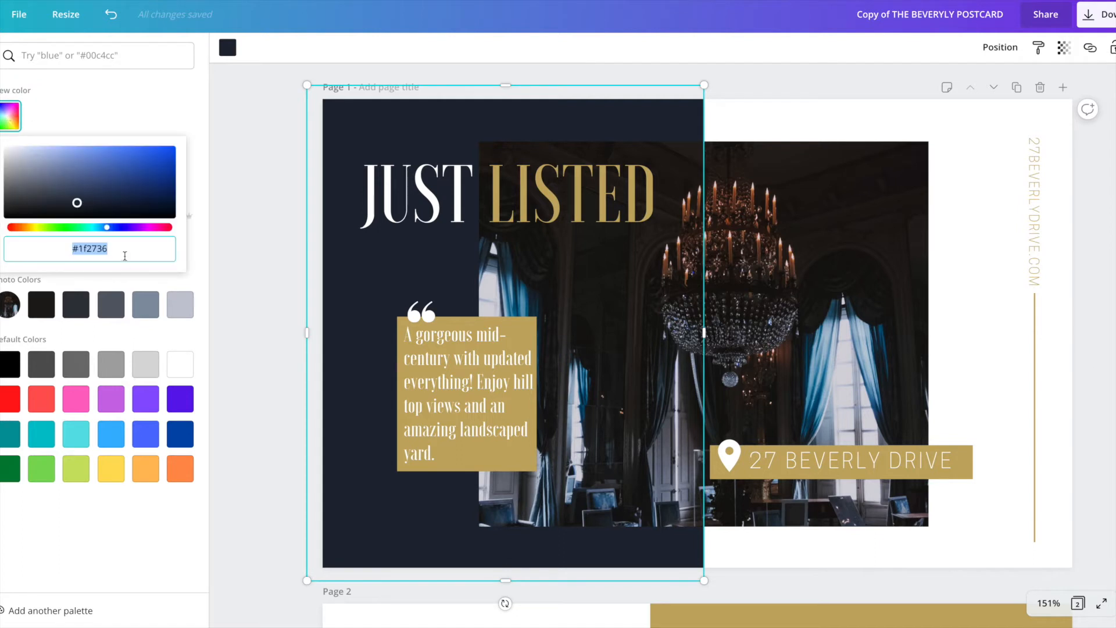
left_click(116, 124)
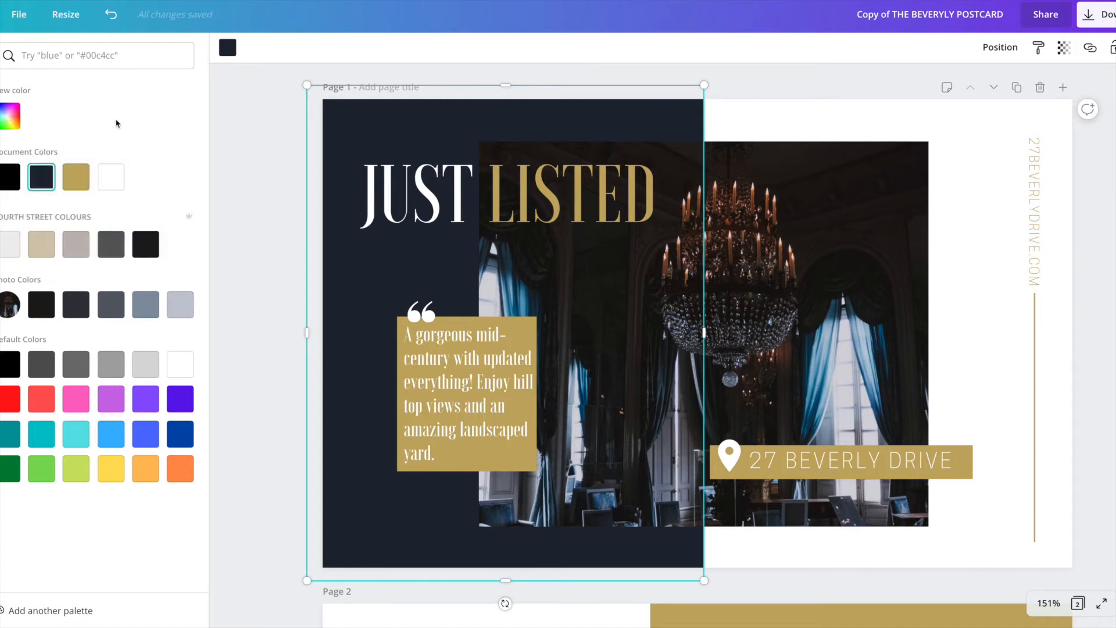
left_click(257, 219)
left_click(400, 208)
left_click(400, 205)
left_click_drag(362, 195, 473, 195)
left_click(389, 48)
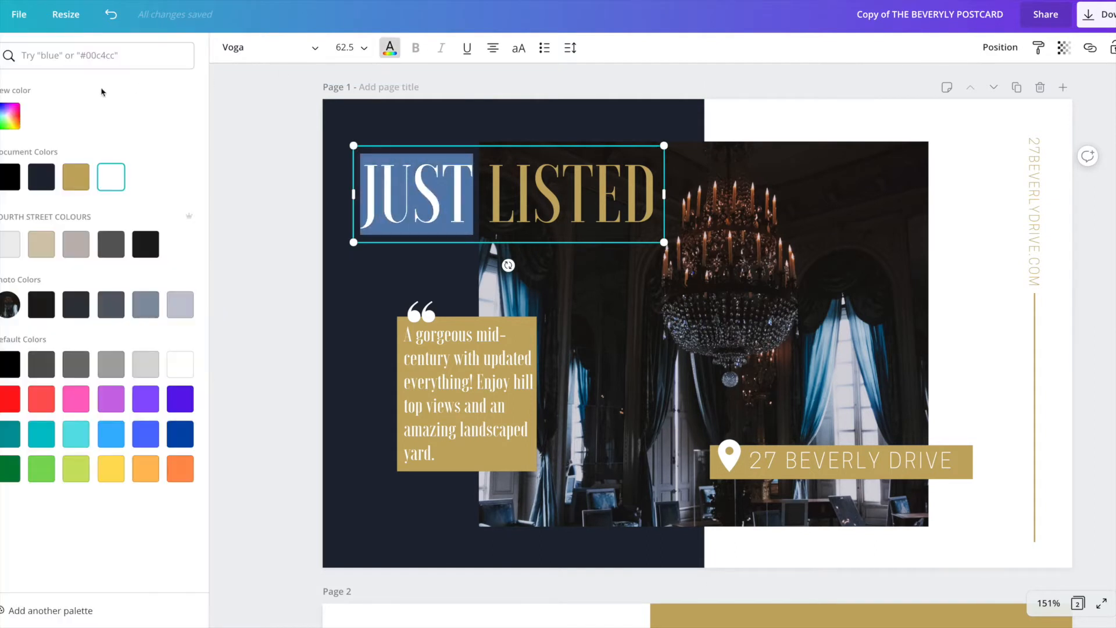
left_click(22, 119)
left_click(283, 112)
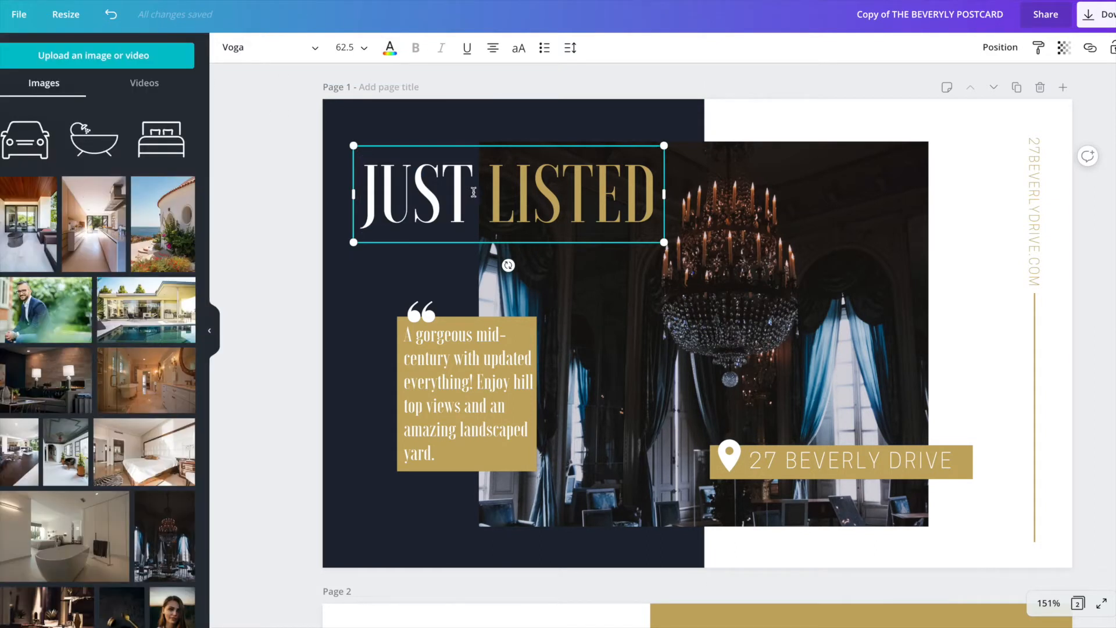
left_click(227, 52)
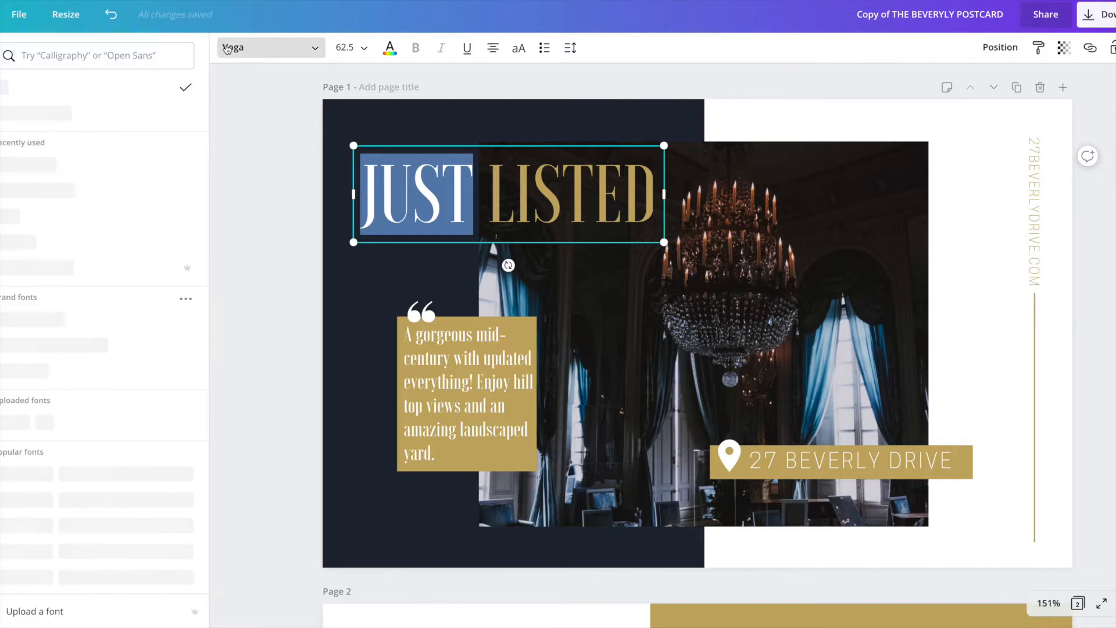
scroll(30, 171, "down", 2)
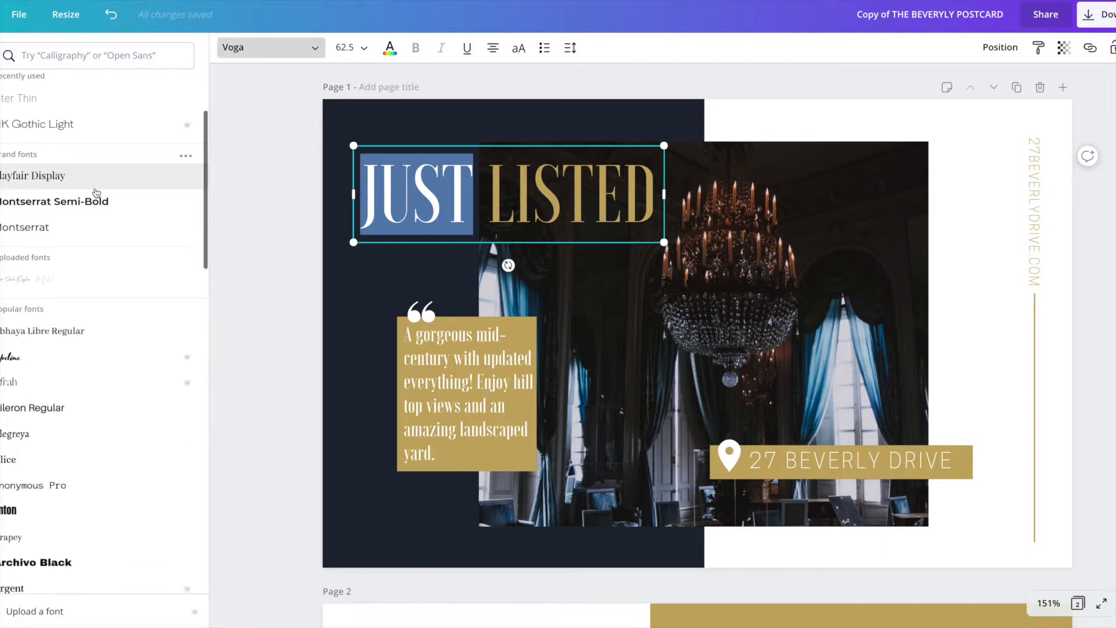
scroll(32, 175, "up", 3)
left_click(38, 58)
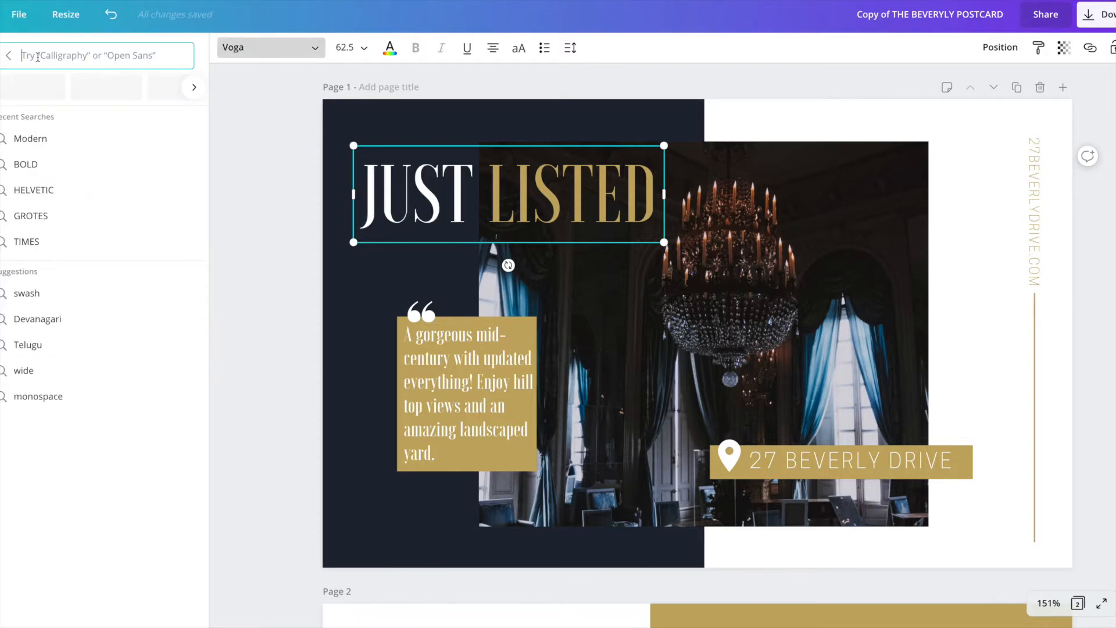
left_click(255, 131)
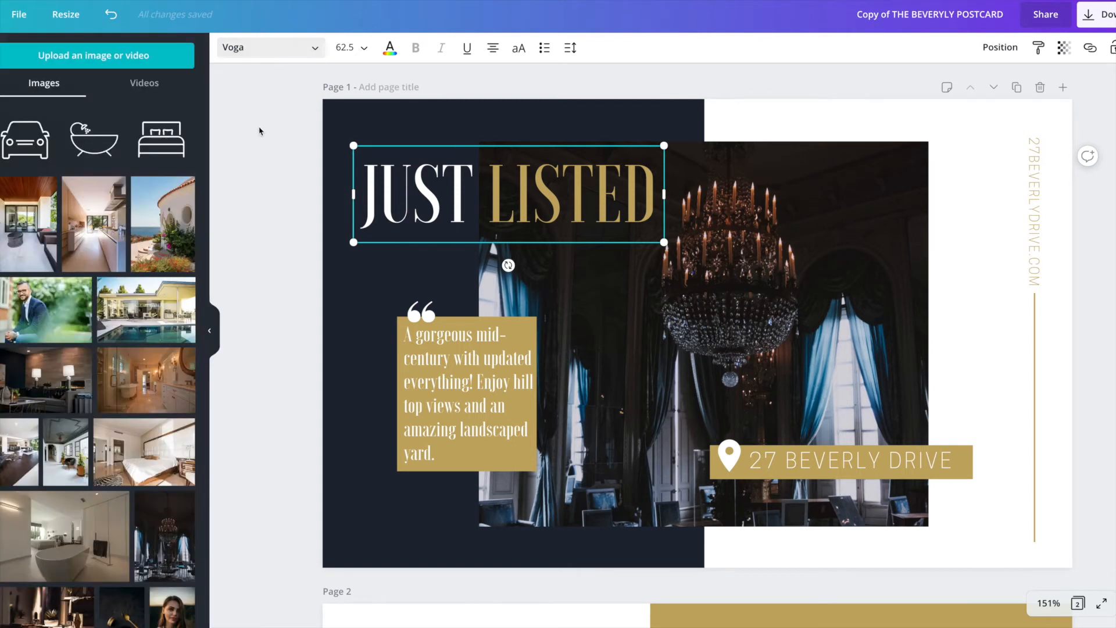
scroll(452, 199, "down", 2)
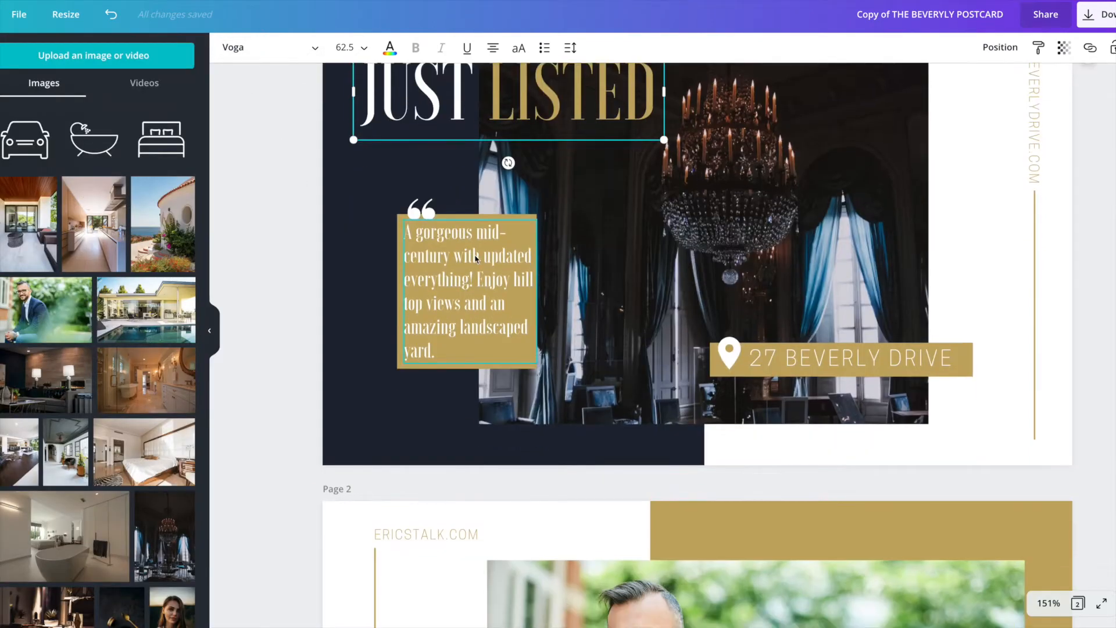
scroll(813, 238, "up", 2)
left_click(814, 235)
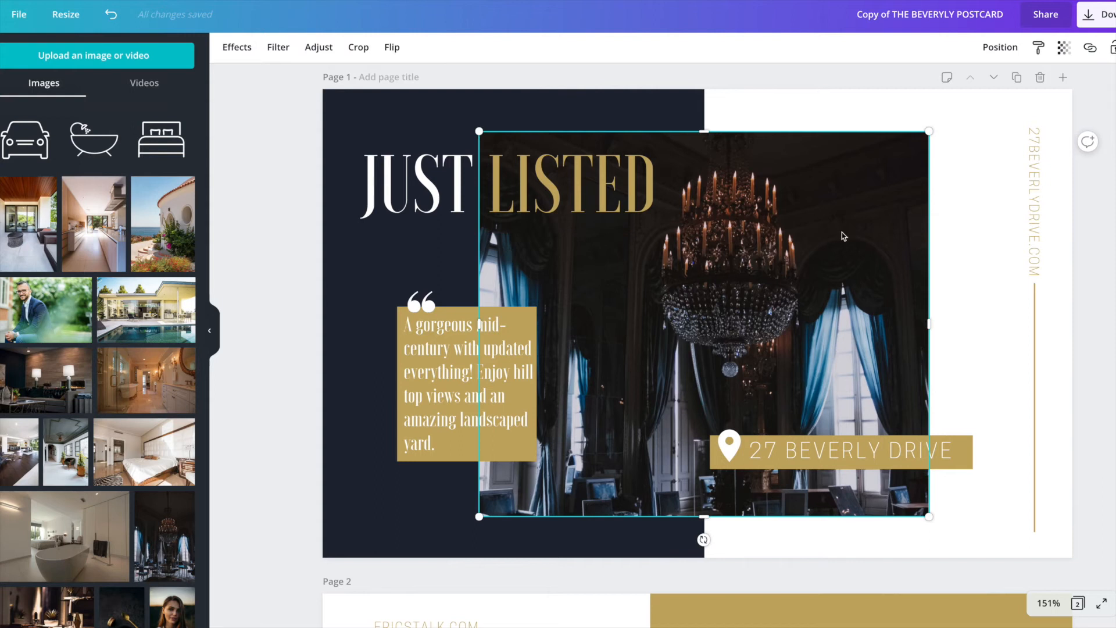
Step: Narrow the chandelier photo and place a narrowed copy of it on the page's right side
scroll(843, 235, "up", 1)
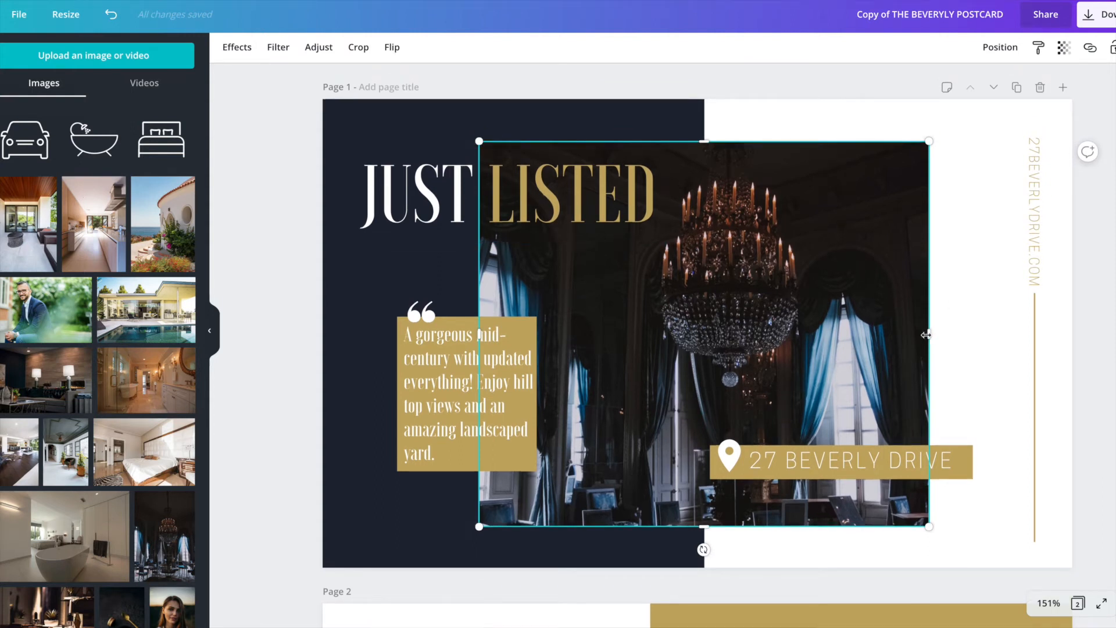
left_click_drag(925, 335, 745, 337)
right_click(680, 316)
left_click(717, 333)
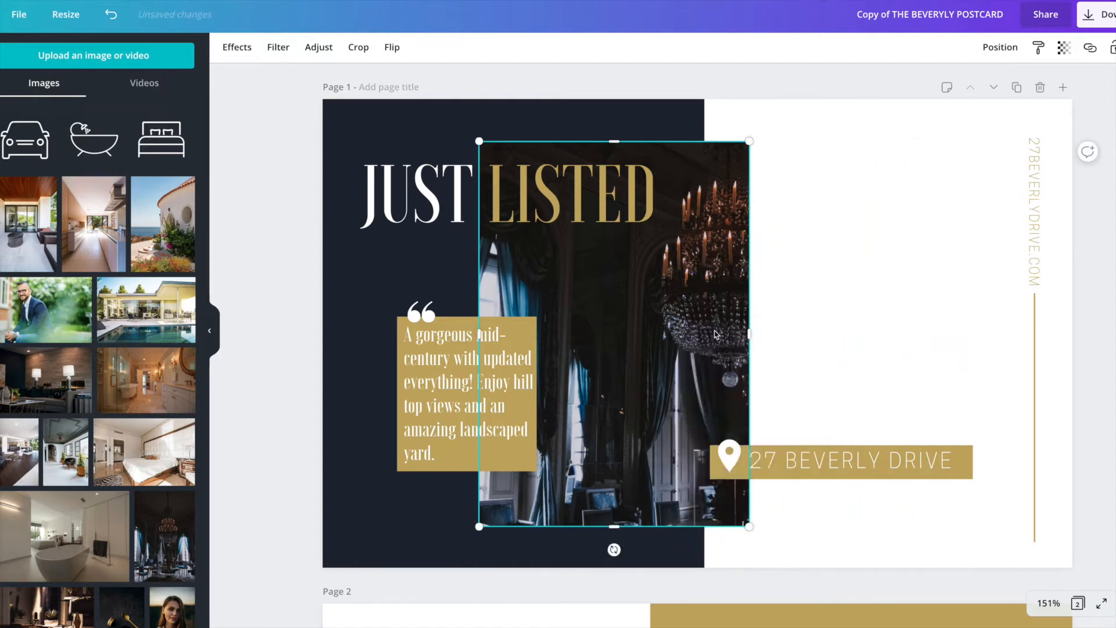
right_click(671, 325)
left_click(712, 368)
left_click_drag(622, 276, 889, 267)
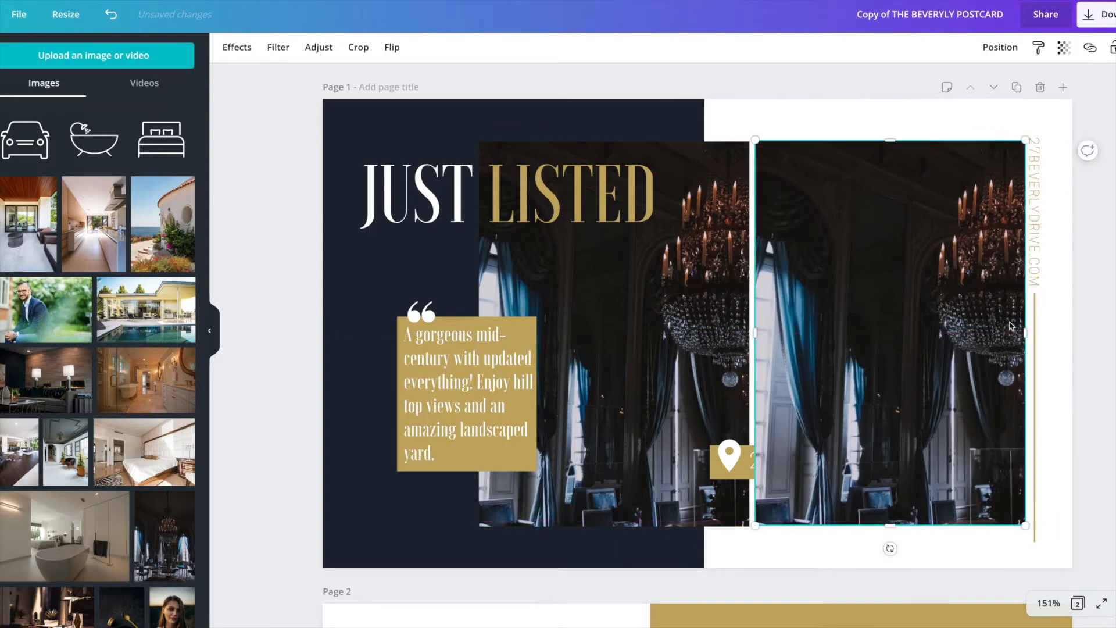
left_click_drag(1023, 332, 1004, 333)
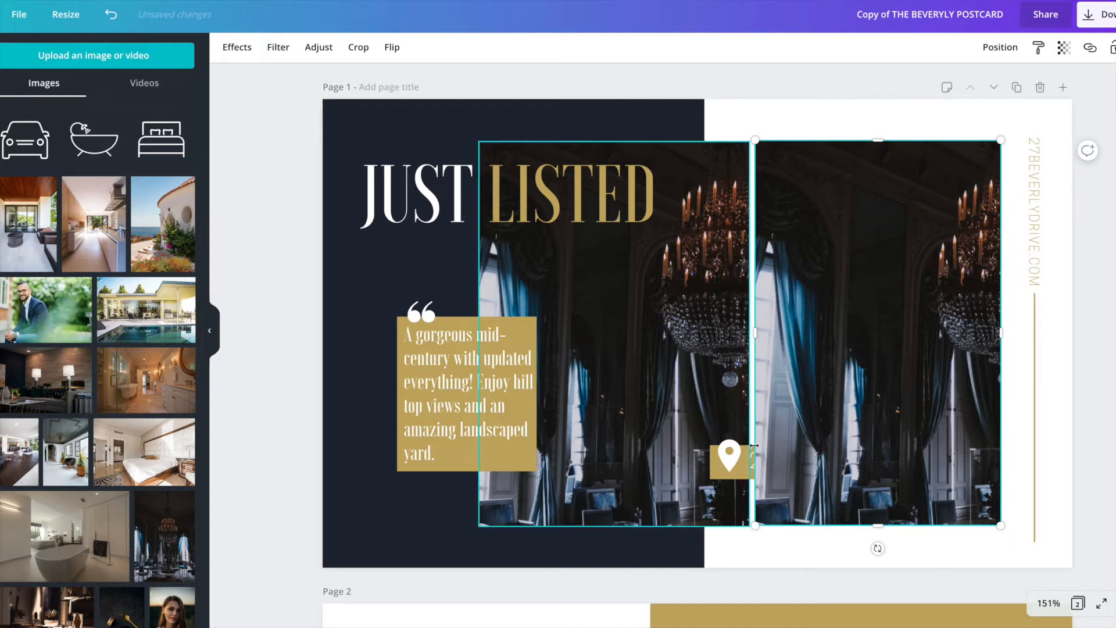
Step: Send the right-hand copy back two layers so the 27 BEVERLY DRIVE label shows on top
right_click(799, 280)
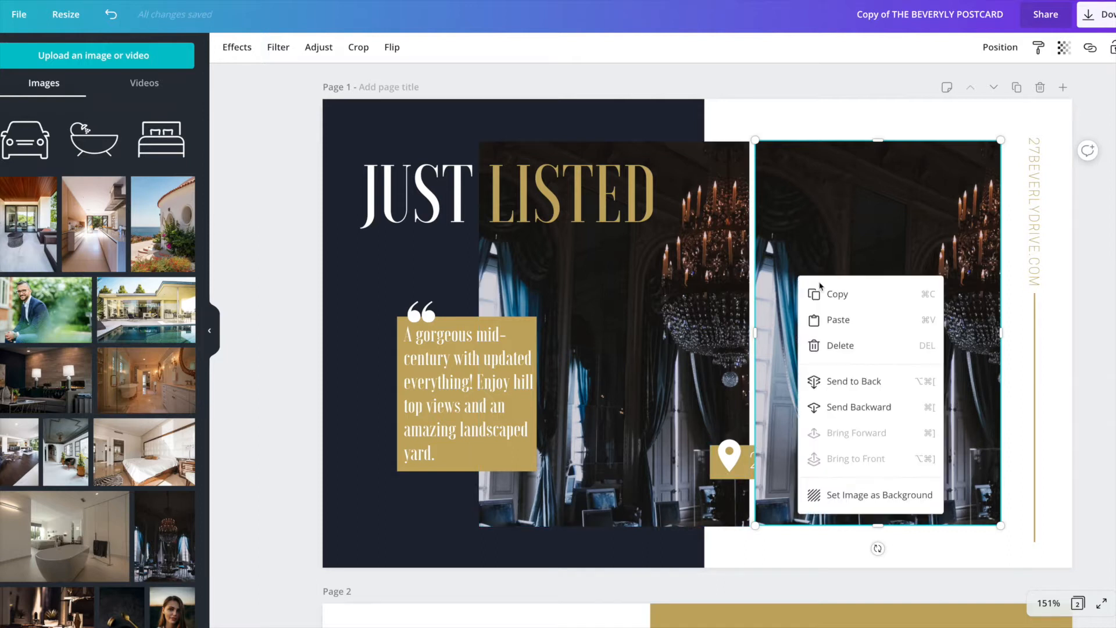
left_click(843, 406)
right_click(814, 279)
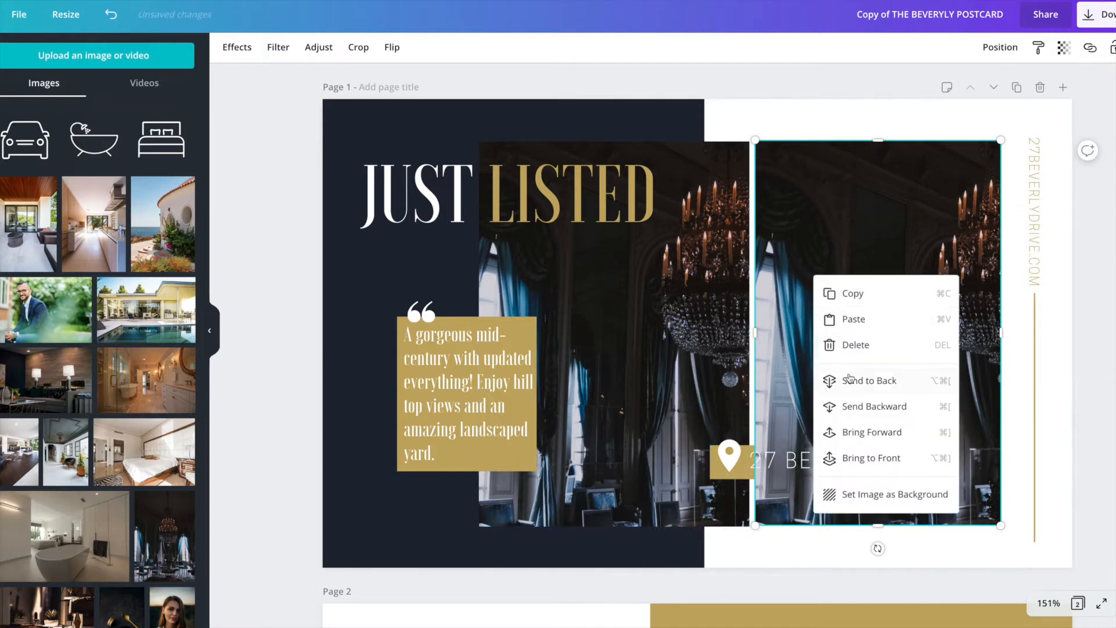
left_click(855, 407)
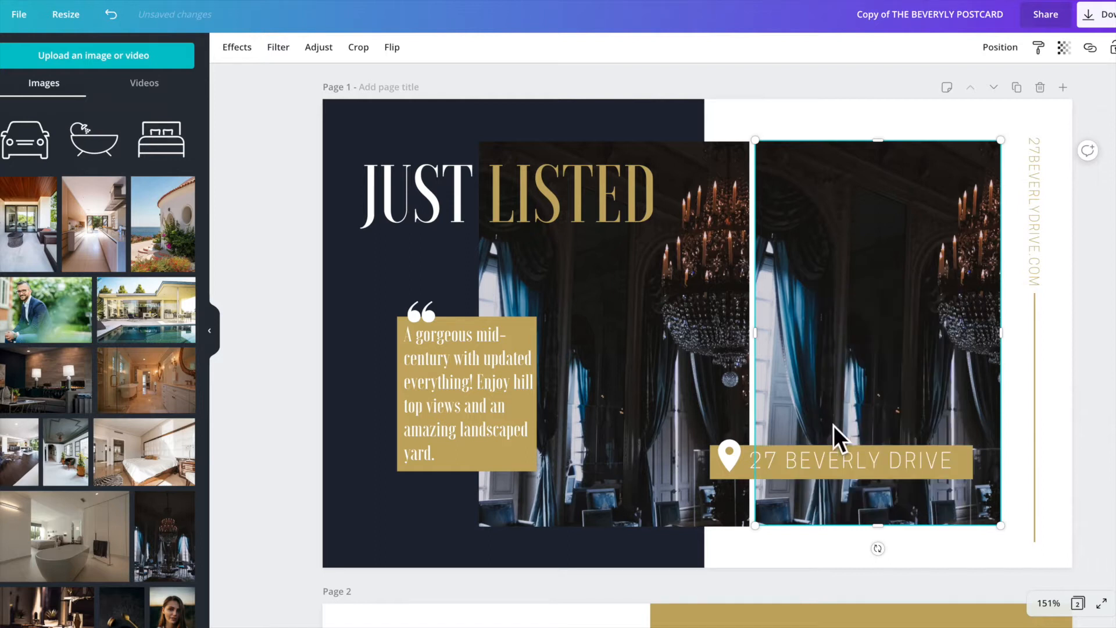
Step: Shift the left chandelier image leftward within its crop frame
left_click(802, 126)
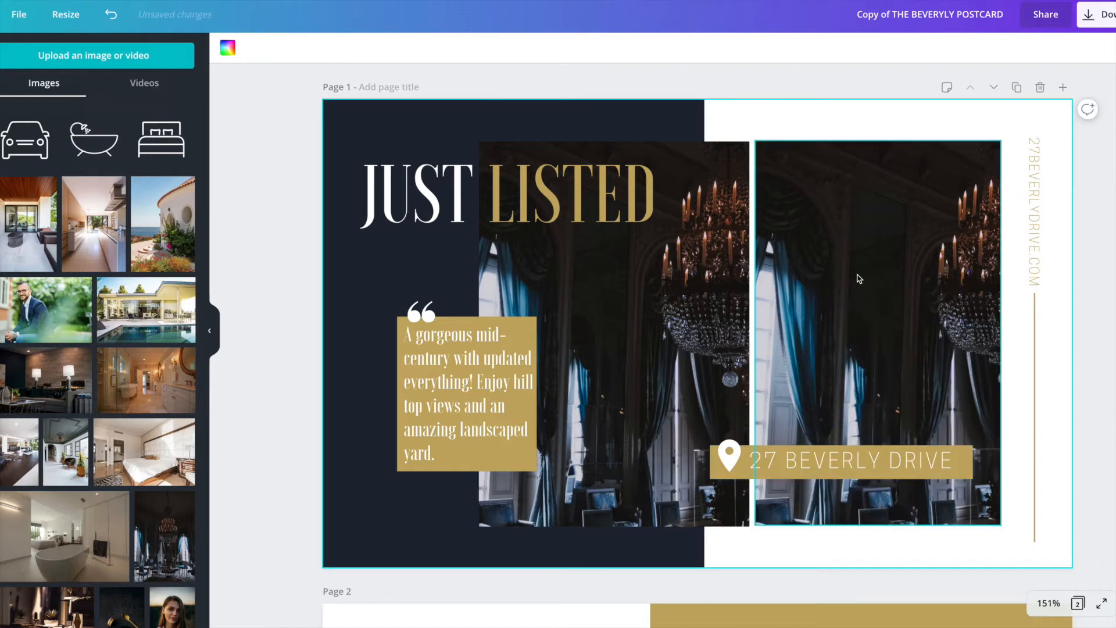
left_click(660, 372)
double_click(657, 371)
left_click_drag(656, 370, 585, 345)
left_click(811, 336)
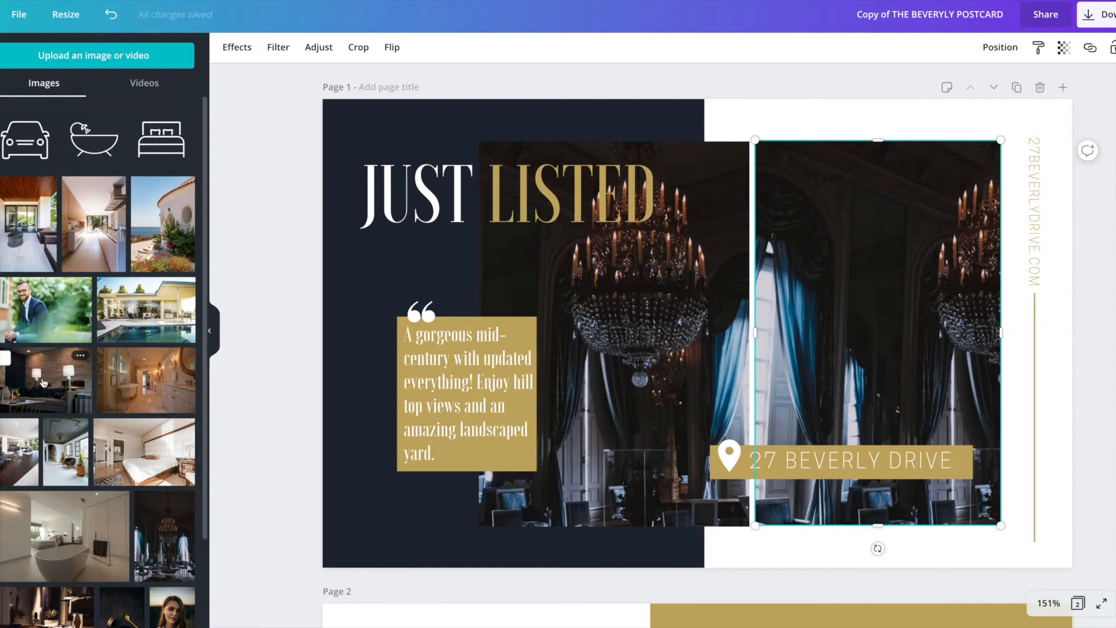
Step: Drop a dining table and potted plant photo into the right frame and trim its top
scroll(42, 382, "down", 3)
left_click_drag(47, 433, 837, 372)
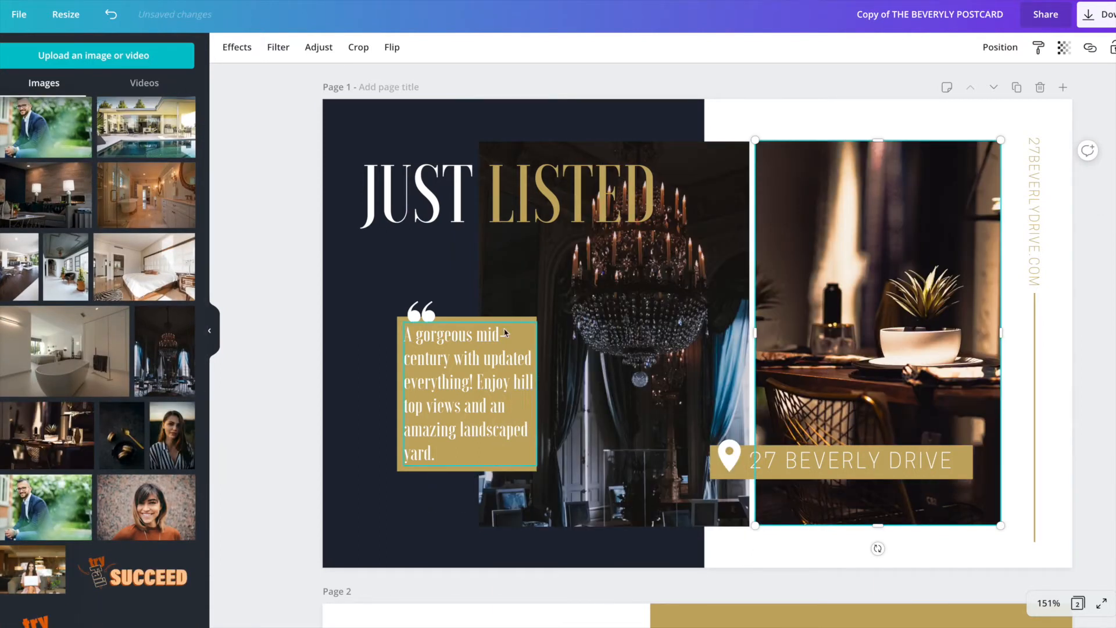
left_click(295, 293)
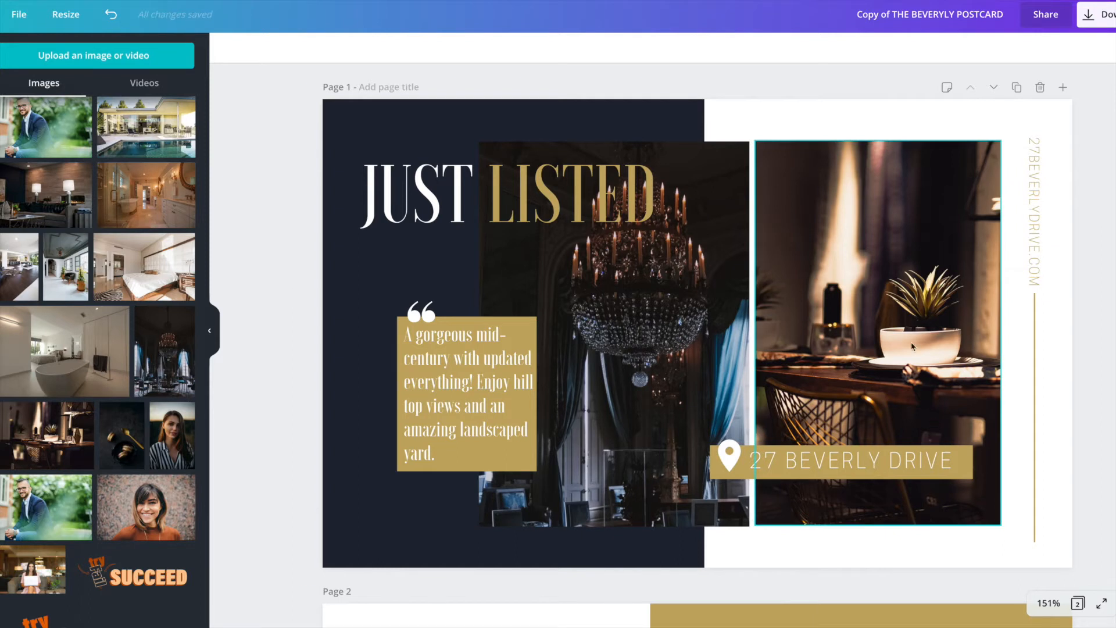
left_click(929, 155)
left_click_drag(882, 143, 882, 144)
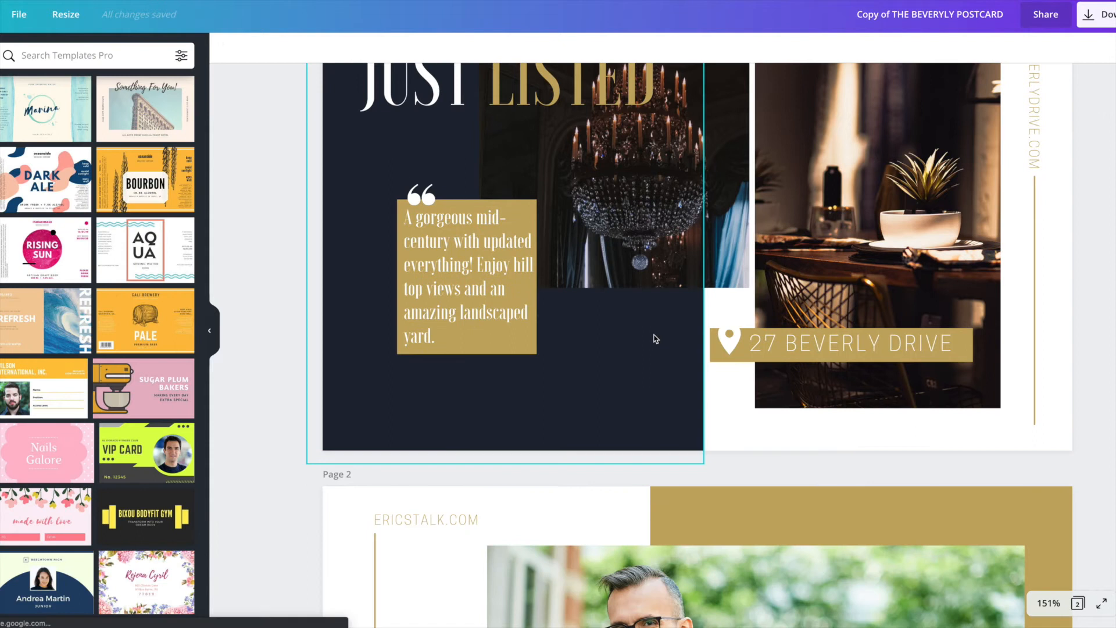
scroll(653, 274, "up", 2)
left_click(826, 474)
mouse_move(873, 109)
left_mouse_down()
mouse_move(875, 316)
mouse_move(873, 109)
left_mouse_up()
Step: Extend the chandelier photo down to align with the dining table photo's bottom edge
left_click(707, 292)
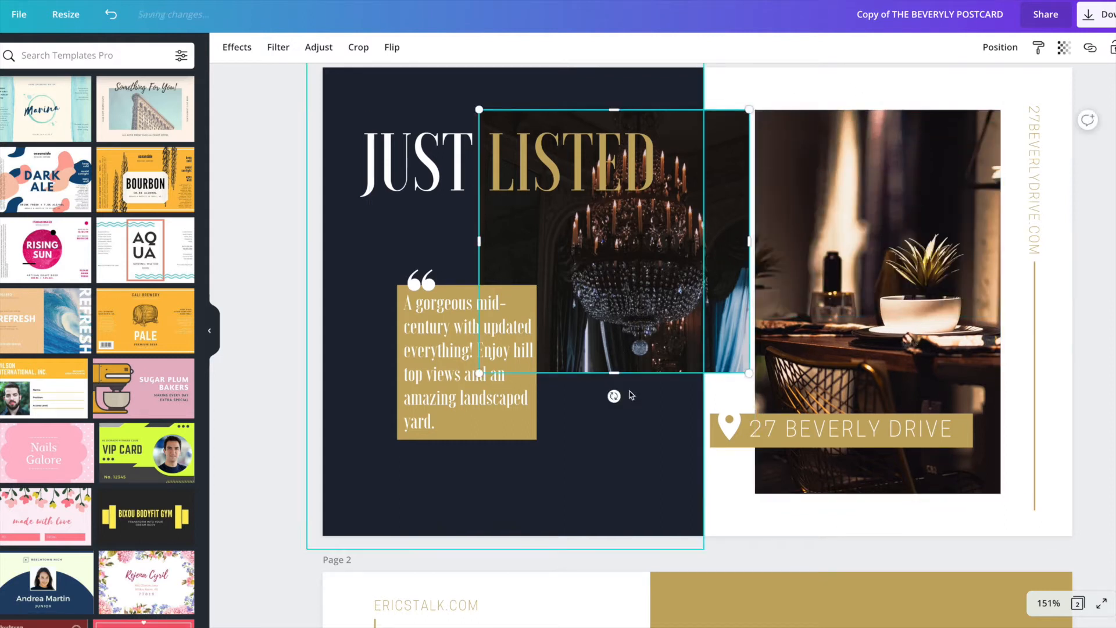
left_click_drag(614, 373, 631, 497)
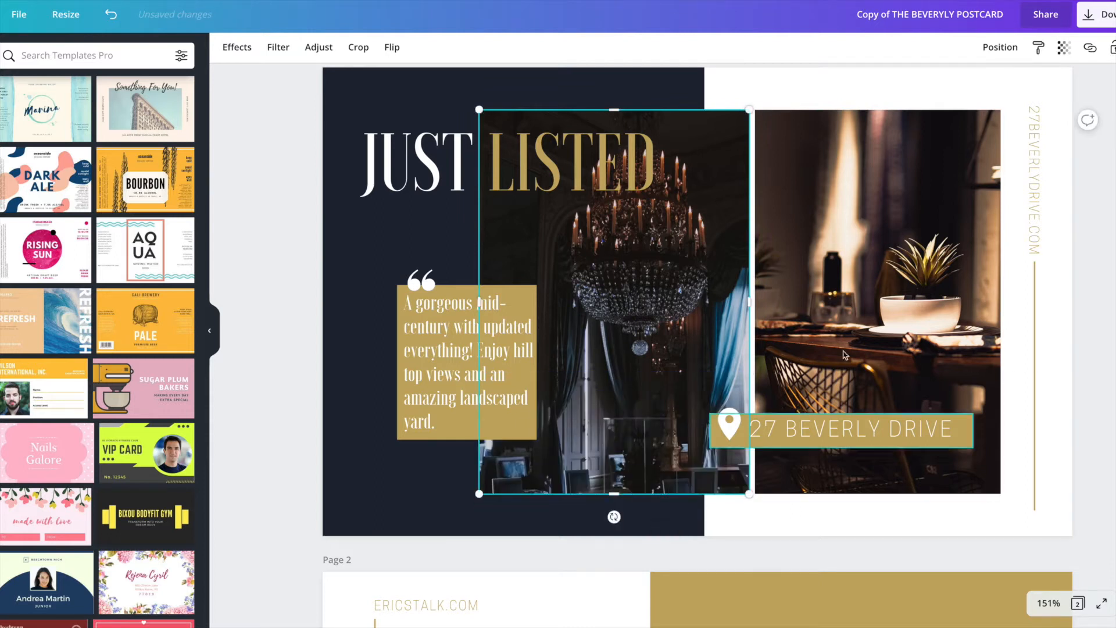
left_click(773, 94)
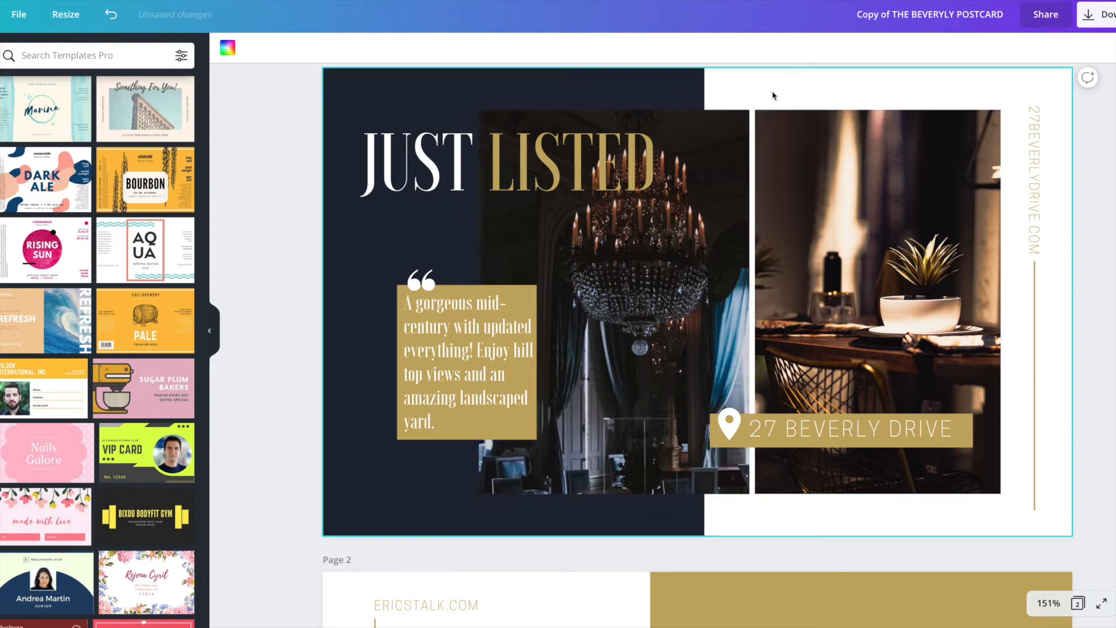
Step: Resize the vertical 27BEVERLYDRIVE.COM text box from its top and highlight its text
left_click(1038, 131)
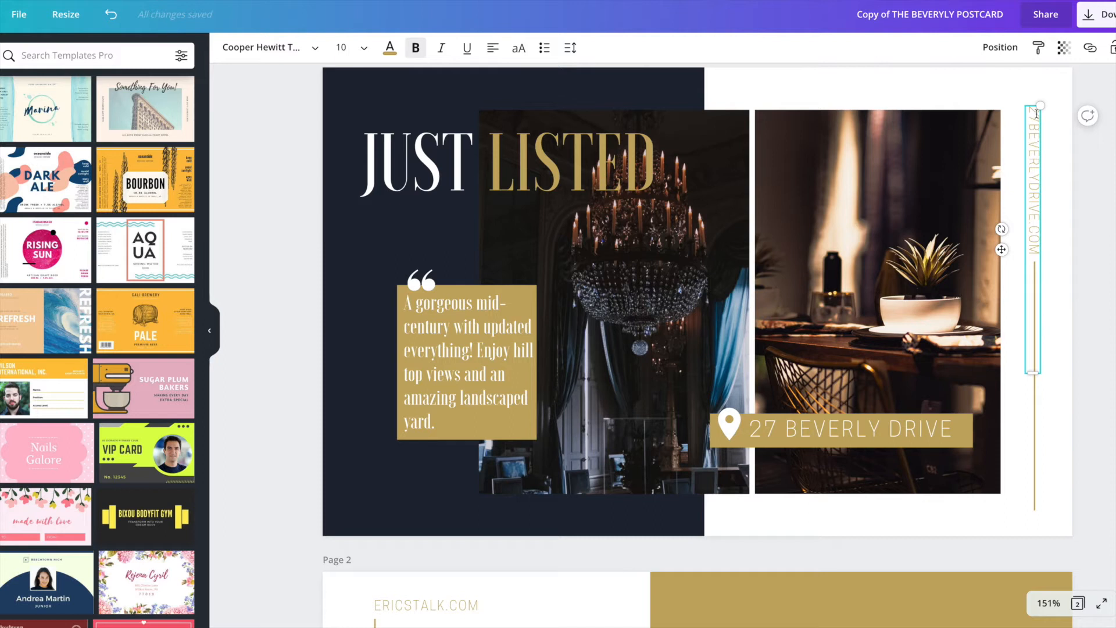
left_click_drag(1032, 107, 1032, 110)
left_click_drag(1031, 258, 1027, 111)
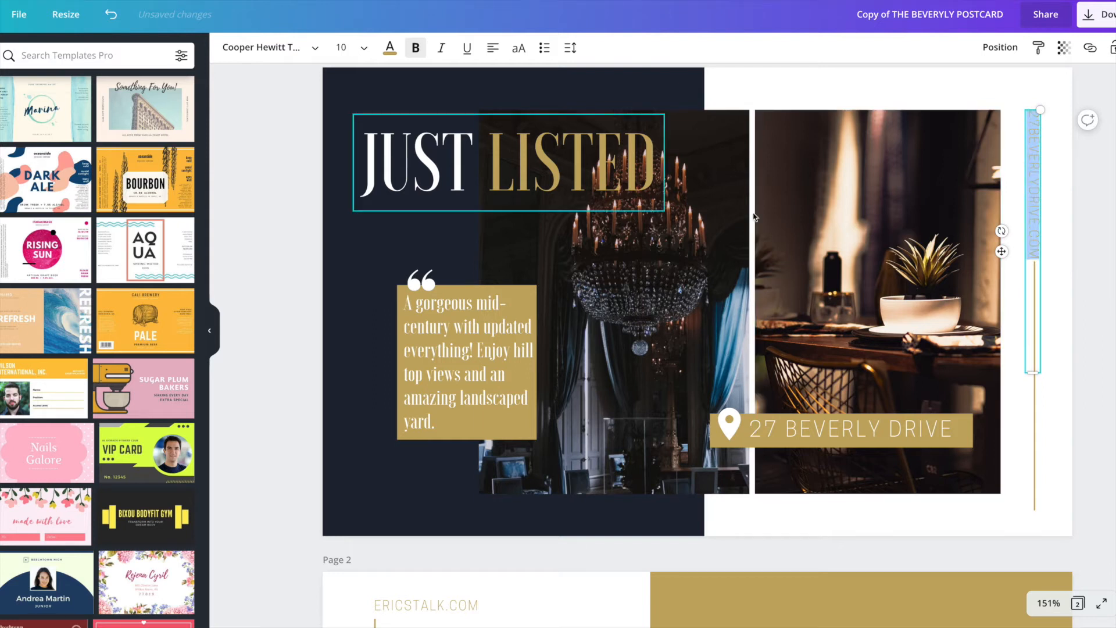
scroll(780, 356, "down", 2)
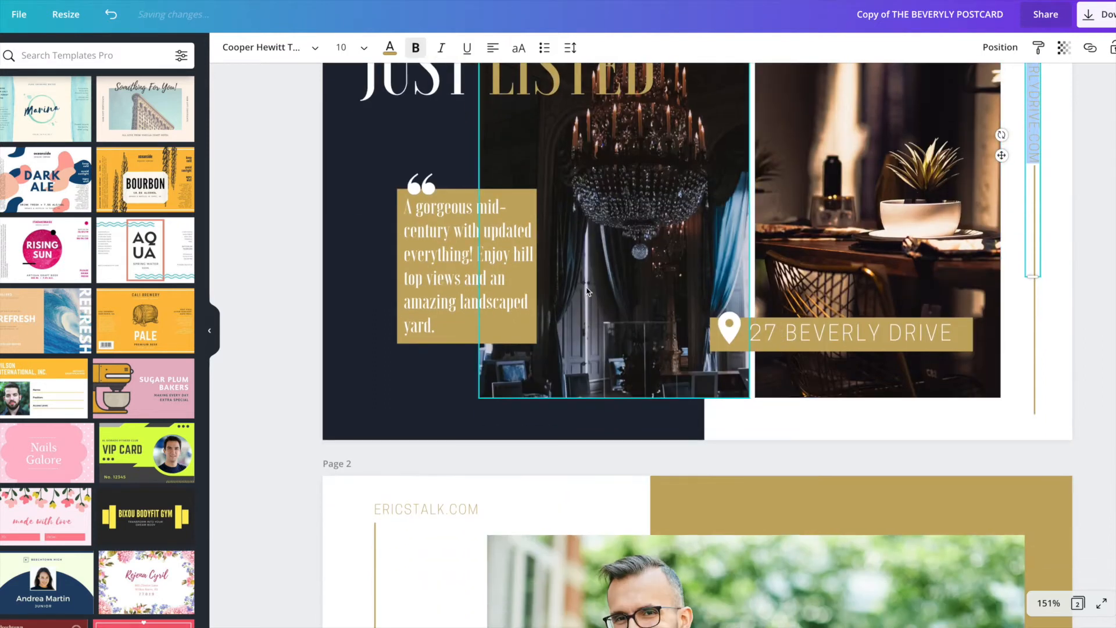
scroll(466, 329, "up", 1)
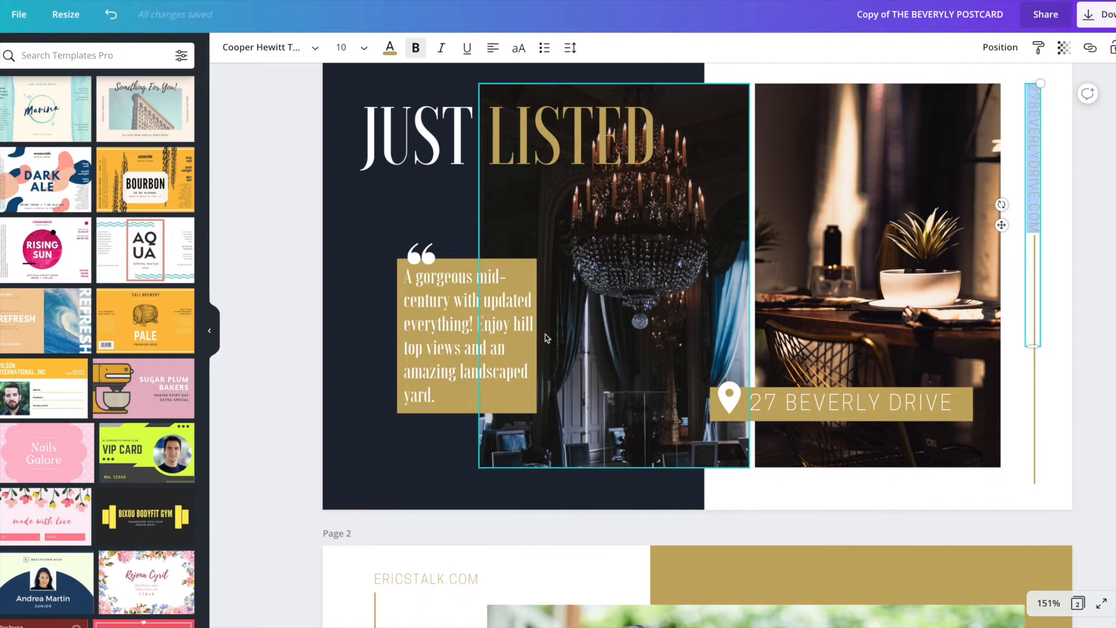
scroll(630, 348, "down", 1)
scroll(650, 245, "down", 2)
scroll(647, 242, "up", 4)
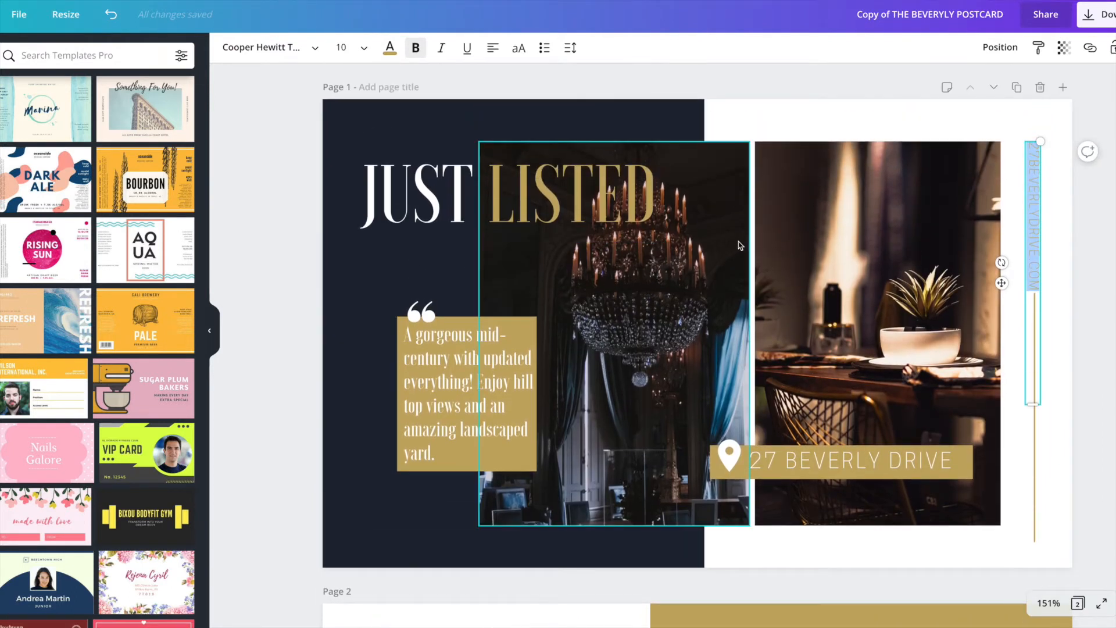
scroll(813, 326, "down", 1)
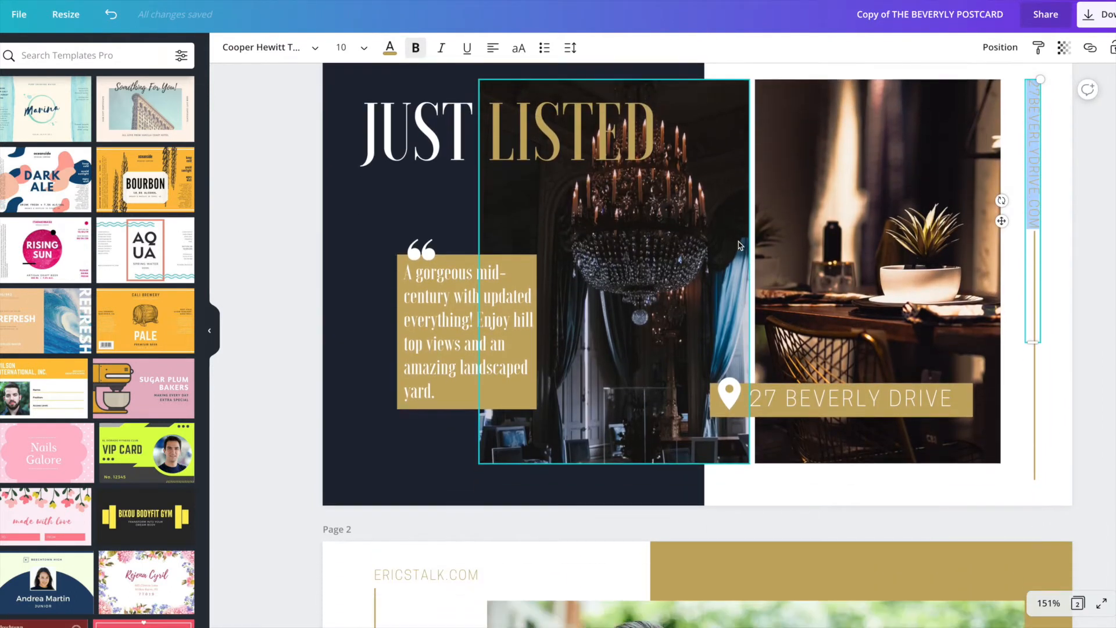
Step: Check the location pin icon's colour options, leaving its colour unchanged
left_click(728, 400)
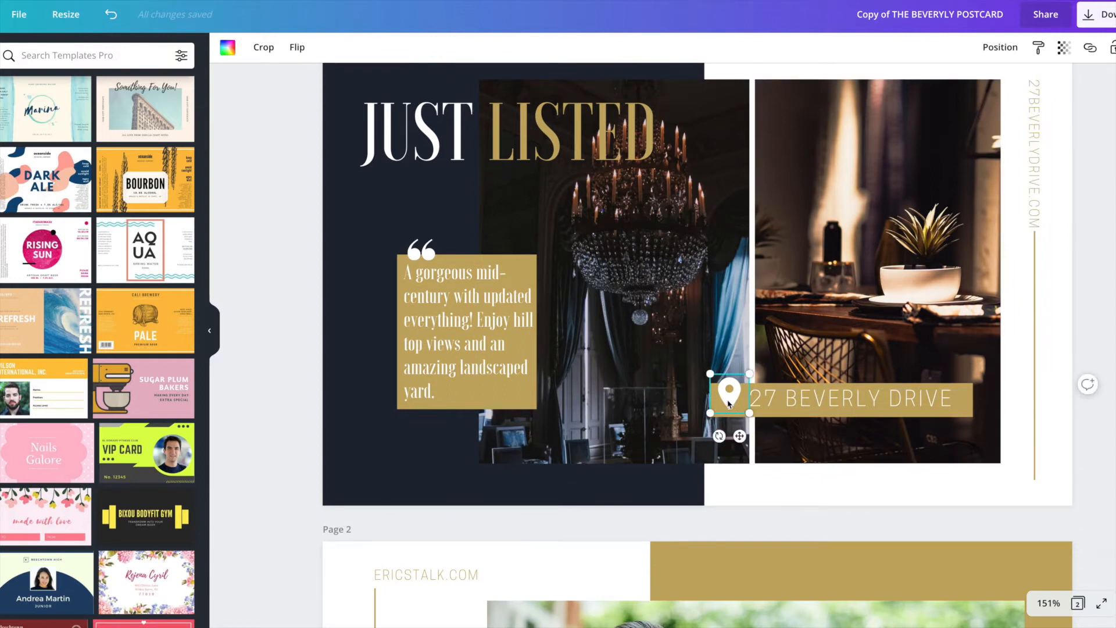
left_click(2, 154)
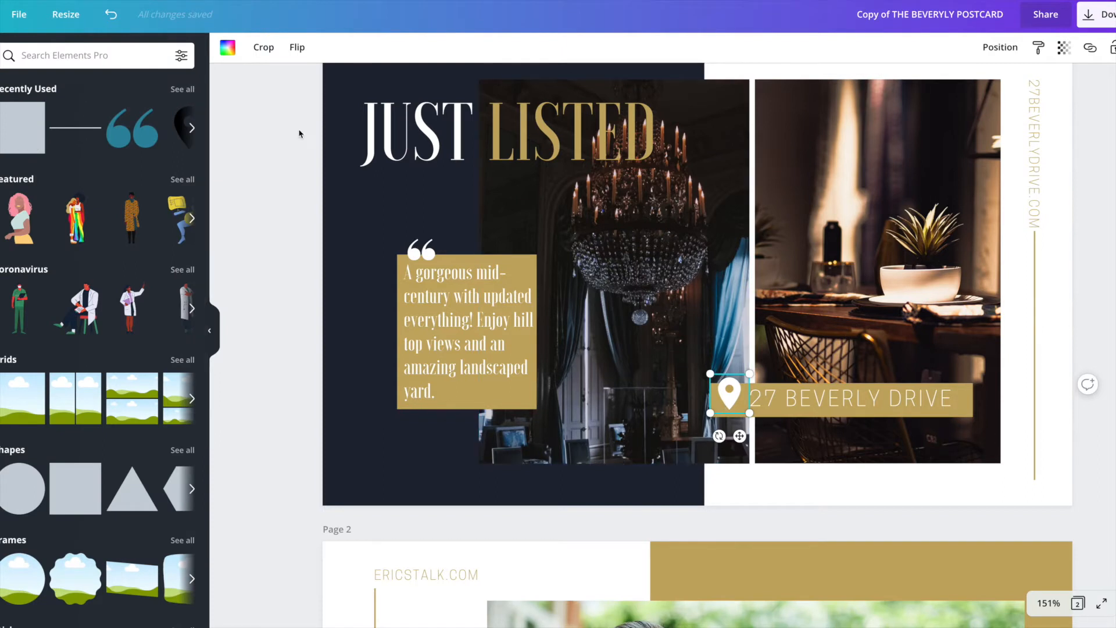
left_click(227, 47)
left_click(263, 192)
left_click(254, 351)
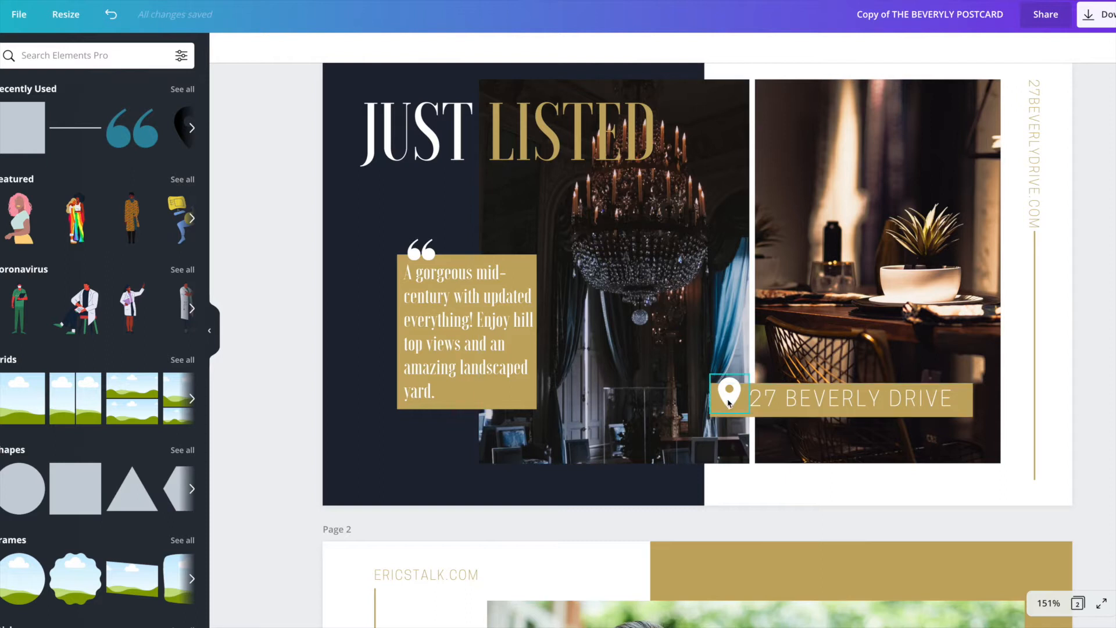
scroll(733, 404, "down", 1)
scroll(829, 345, "down", 5)
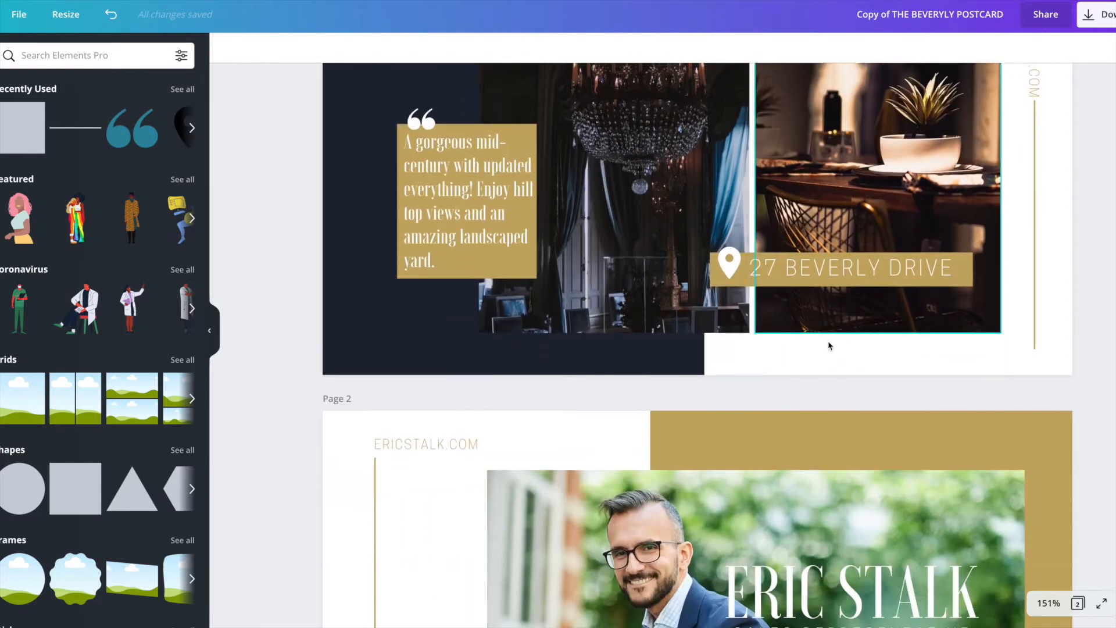
scroll(829, 345, "down", 2)
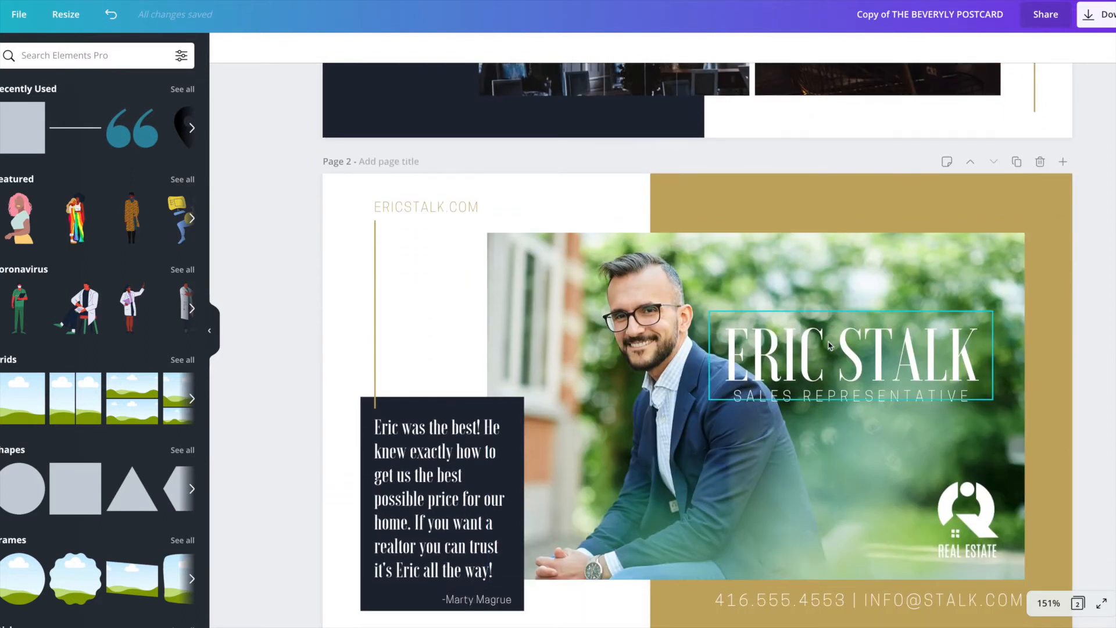
scroll(829, 346, "up", 8)
Step: Highlight the whole JUST LISTED heading and widen its text box
left_click(505, 209)
left_click(505, 207)
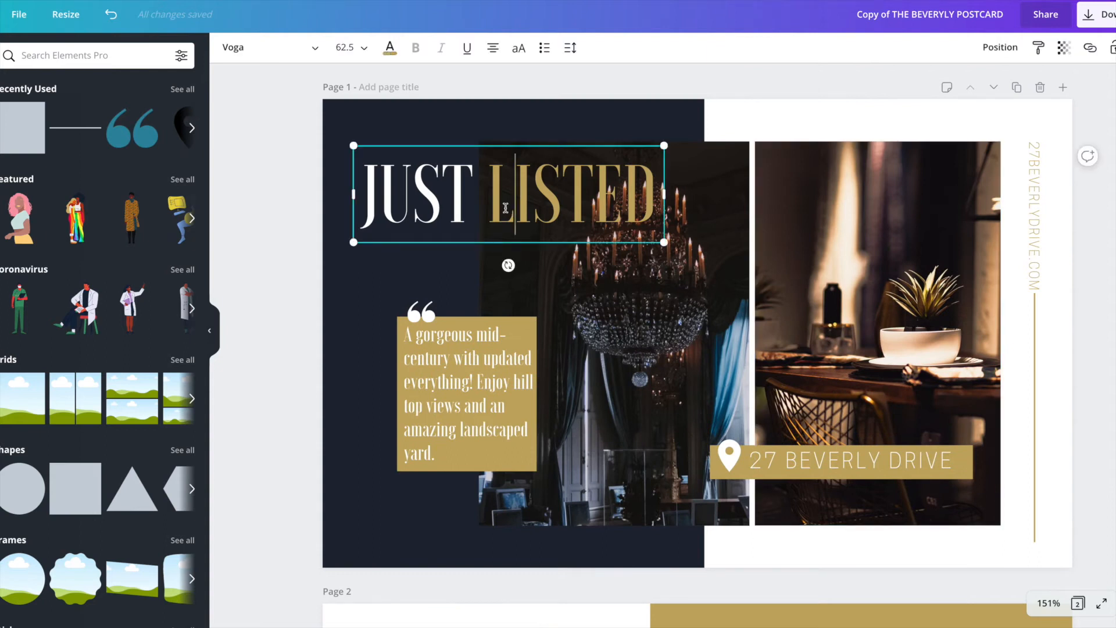
left_click_drag(496, 198, 652, 191)
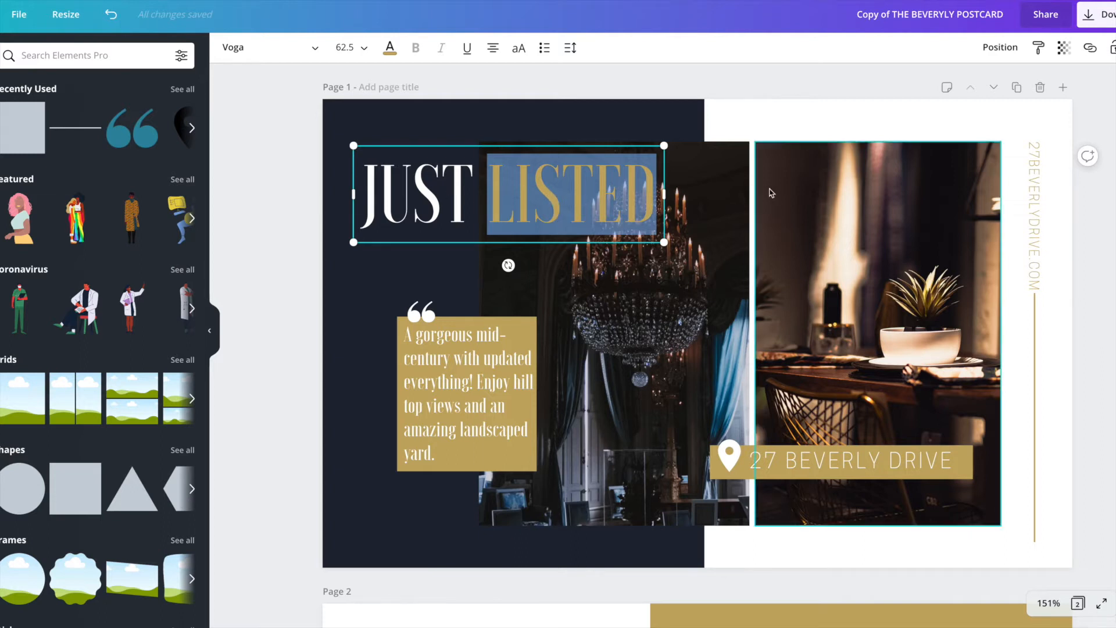
left_click(284, 172)
left_click(599, 182)
scroll(584, 191, "down", 1)
left_click(547, 173)
left_click_drag(365, 165, 662, 165)
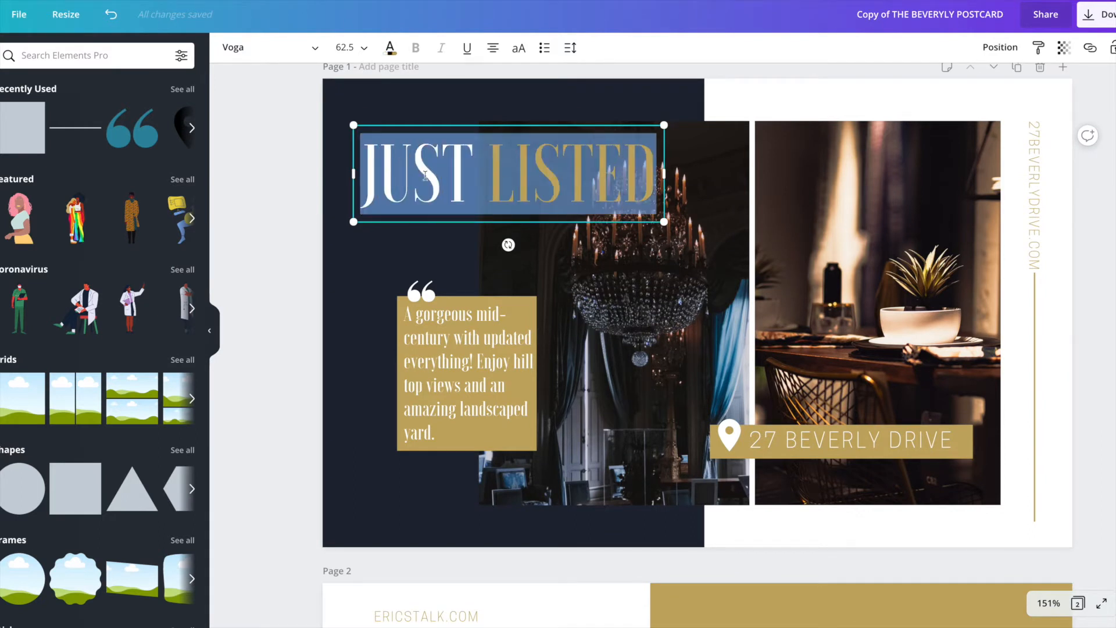
mouse_move(664, 173)
left_mouse_down()
mouse_move(721, 172)
mouse_move(659, 173)
left_mouse_up()
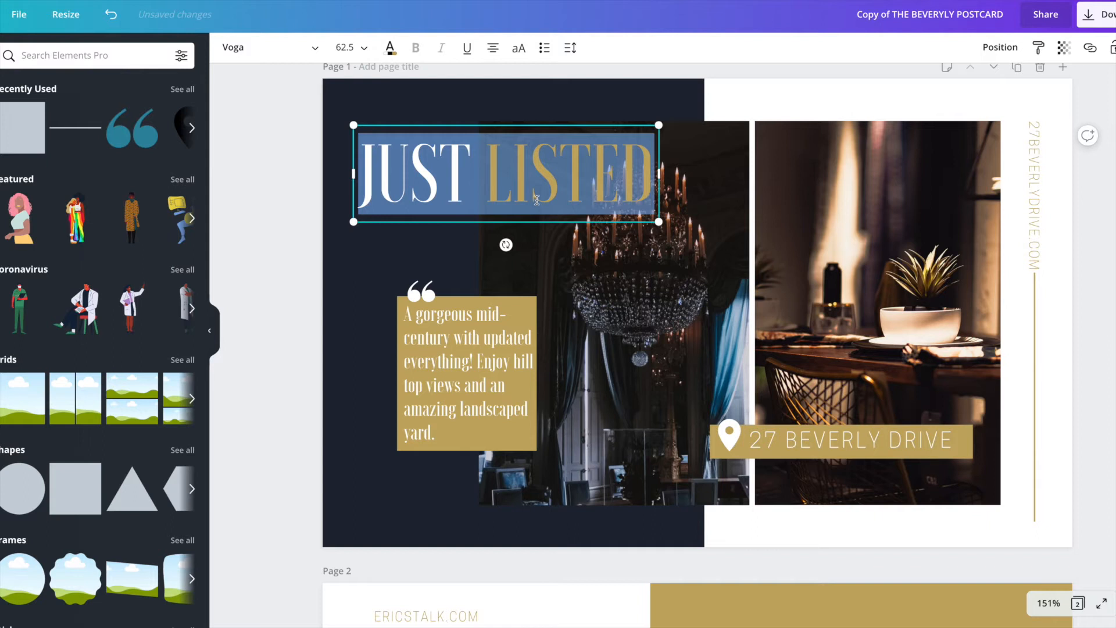
Step: Set the JUST LISTED heading to font size 56
left_click(347, 47)
scroll(362, 313, "down", 3)
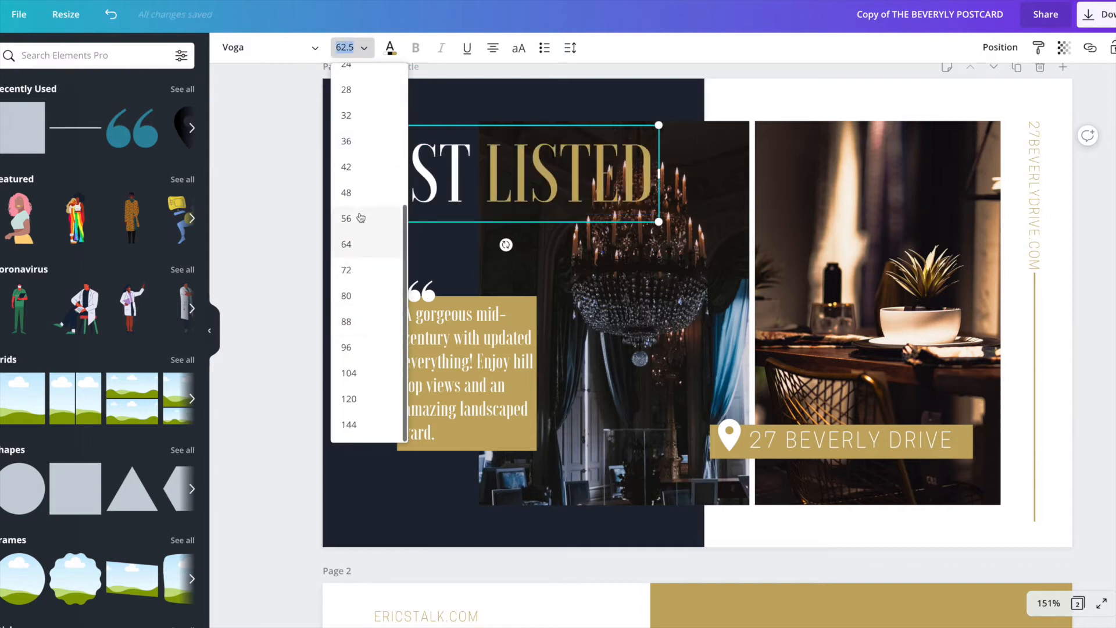
left_click(357, 217)
Step: Increase the heading's letter spacing to 9
left_click_drag(639, 169, 371, 169)
left_click(570, 48)
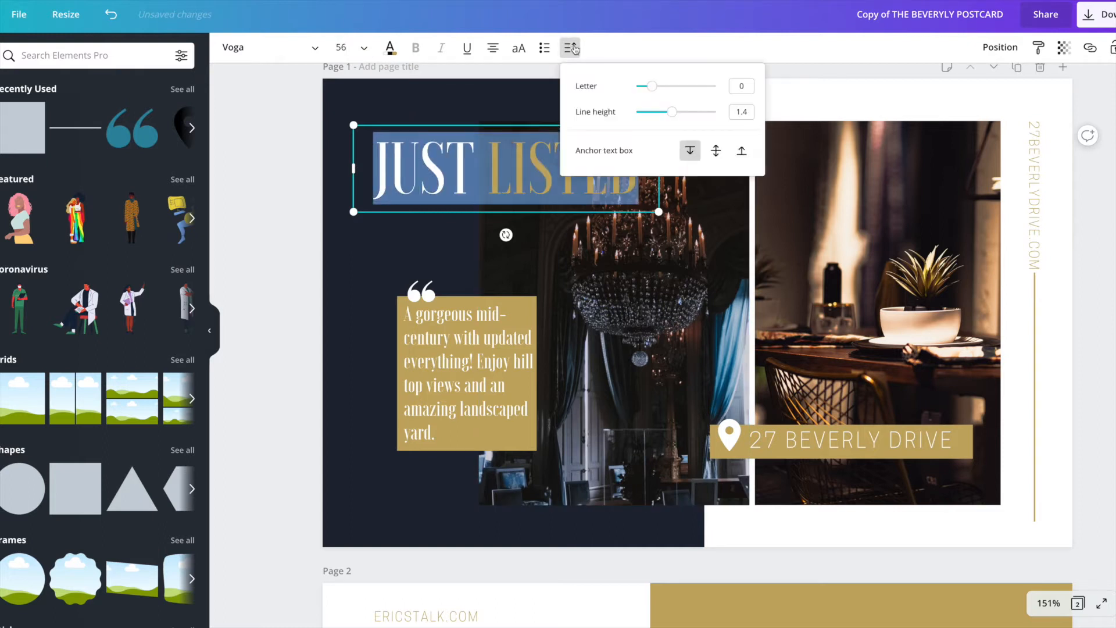
left_click_drag(649, 87, 652, 87)
mouse_move(652, 87)
left_mouse_down()
mouse_move(664, 87)
mouse_move(652, 87)
left_mouse_up()
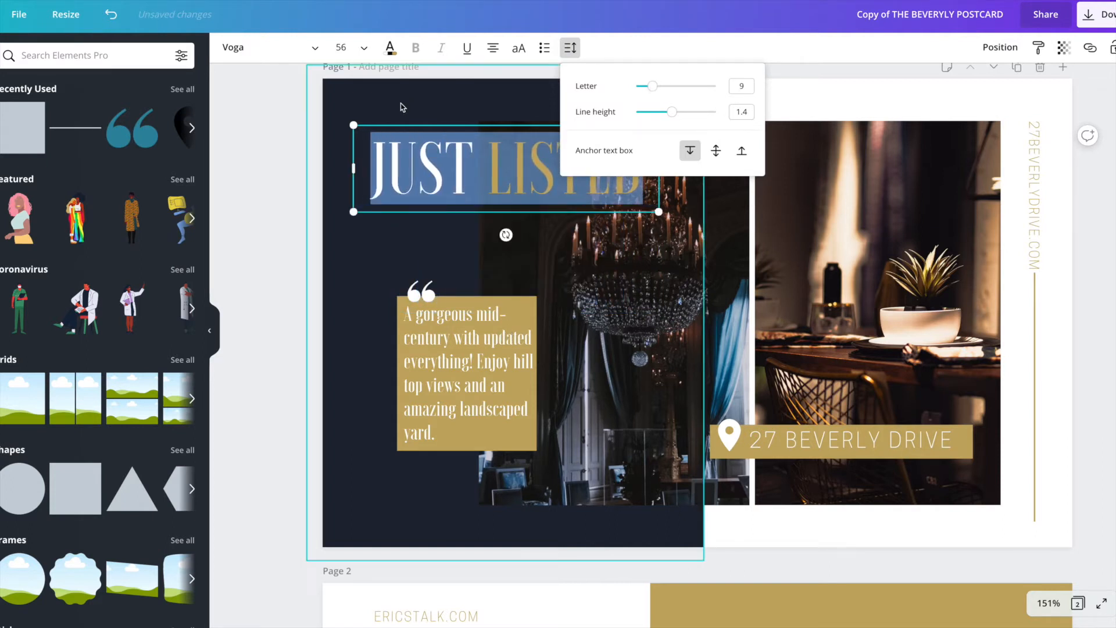
left_click(401, 106)
left_click(455, 159)
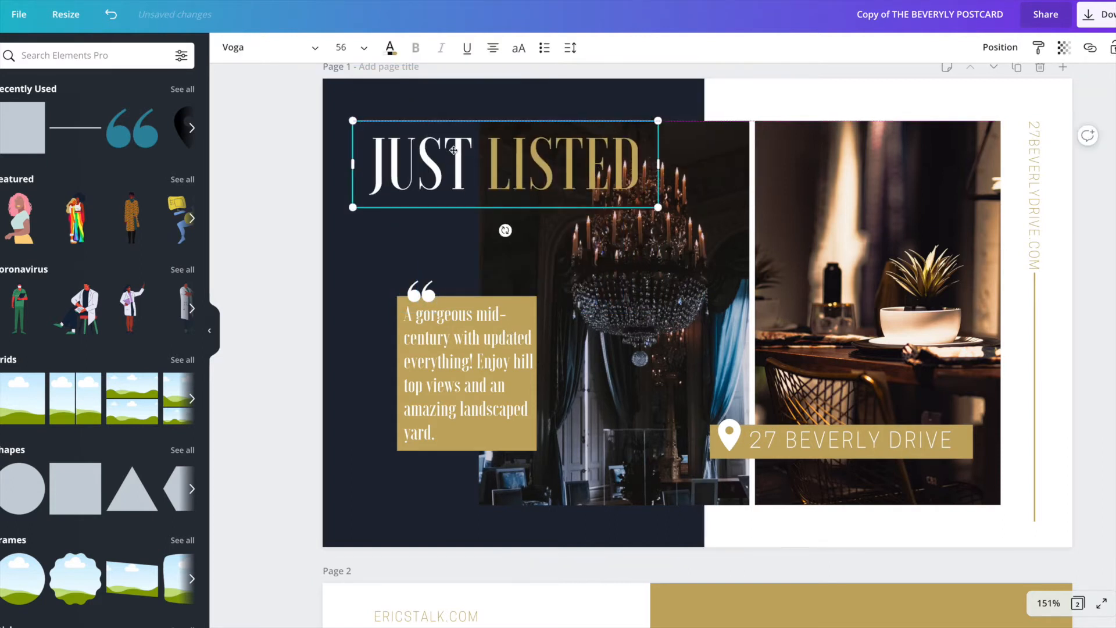
Step: Scroll to the back page and select the agent's portrait photo
left_click(293, 204)
scroll(296, 198, "down", 2)
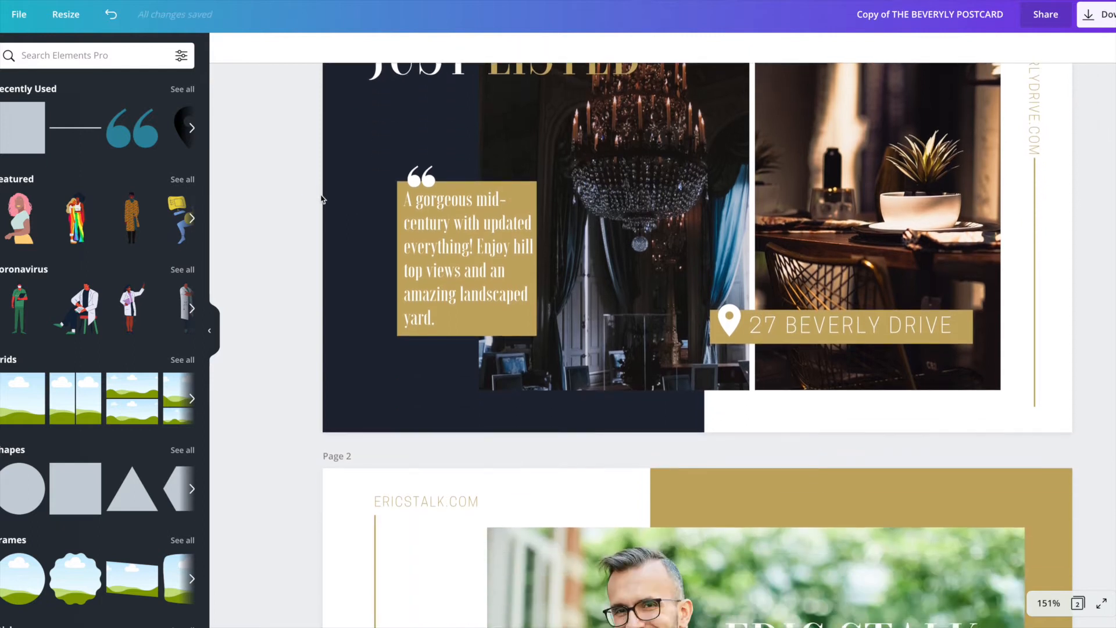
scroll(321, 199, "down", 6)
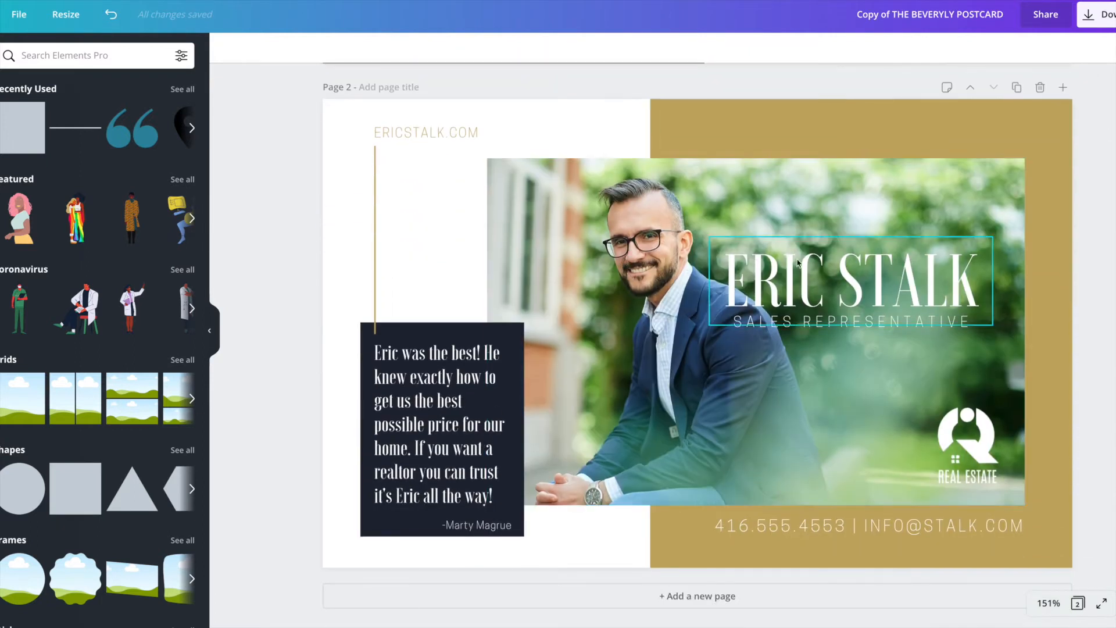
scroll(616, 239, "up", 1)
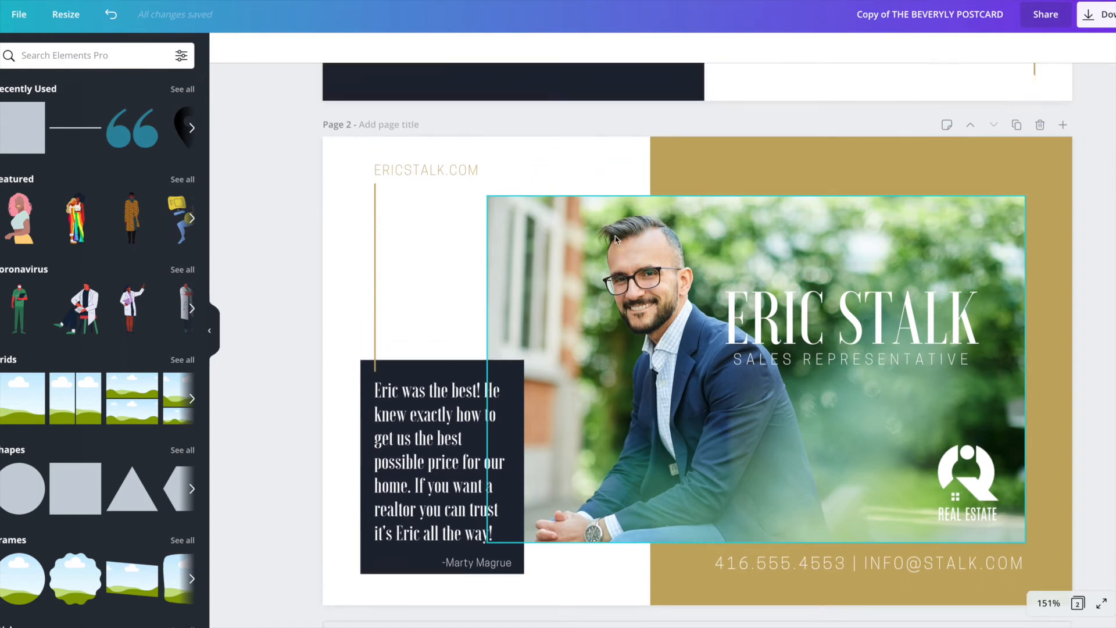
scroll(613, 255, "down", 1)
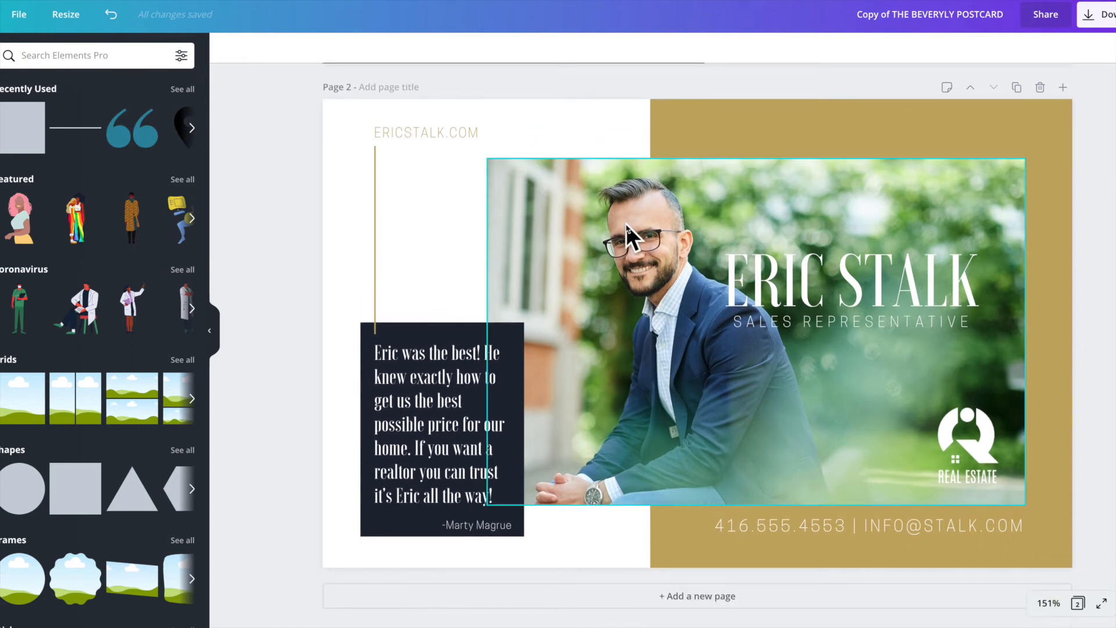
left_click(632, 240)
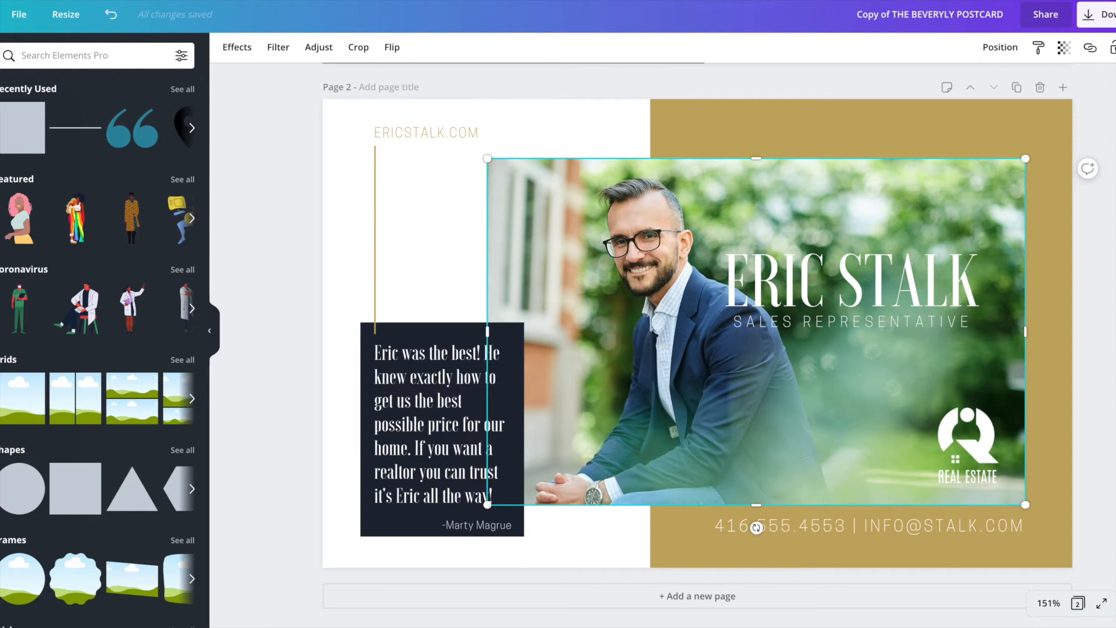
Step: Scroll down the Uploads panel to the woman's photo
scroll(93, 314, "down", 15)
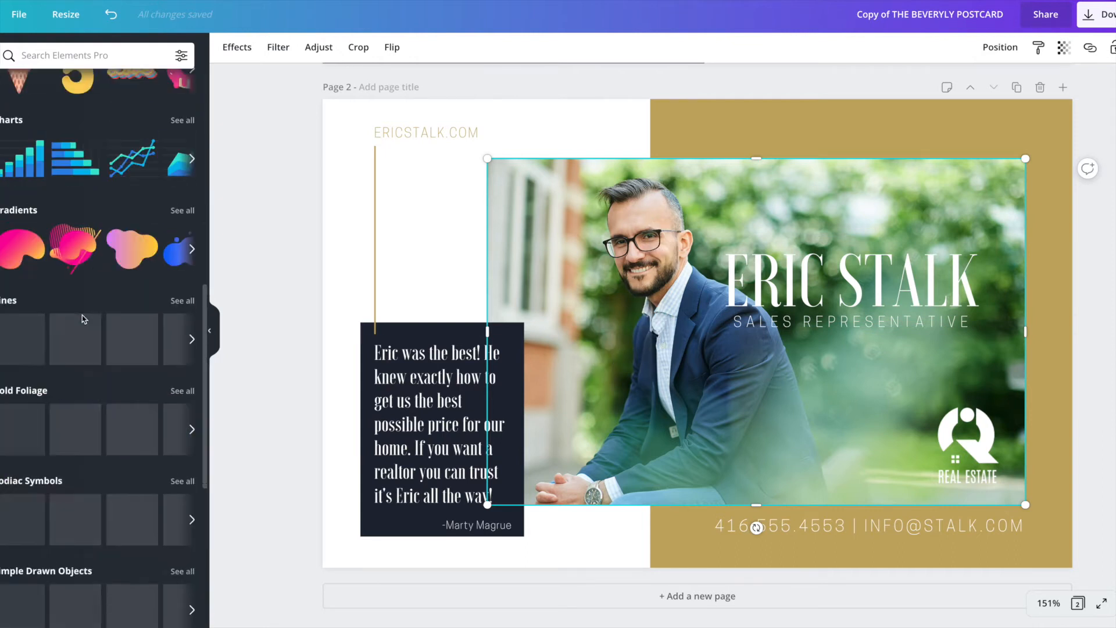
left_click(1, 349)
scroll(108, 357, "down", 10)
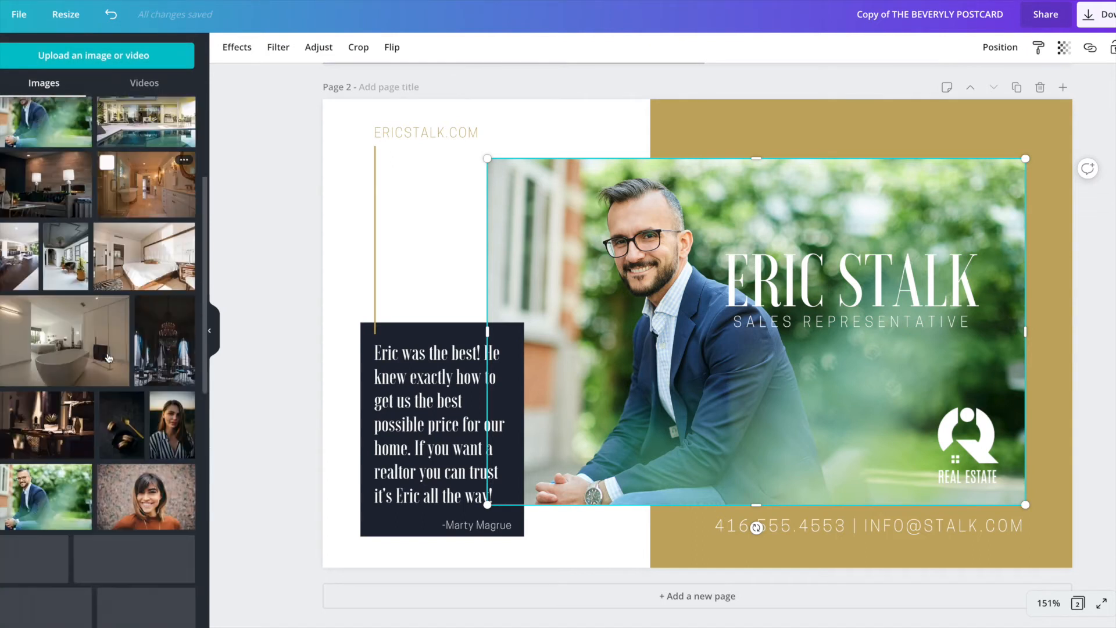
scroll(108, 357, "down", 15)
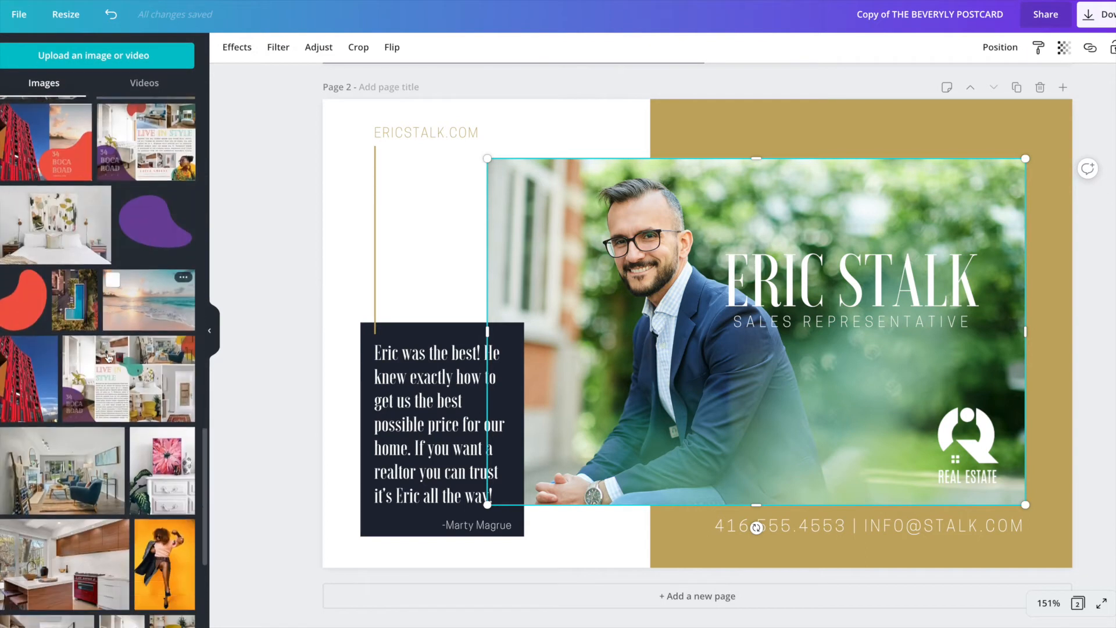
scroll(108, 357, "down", 10)
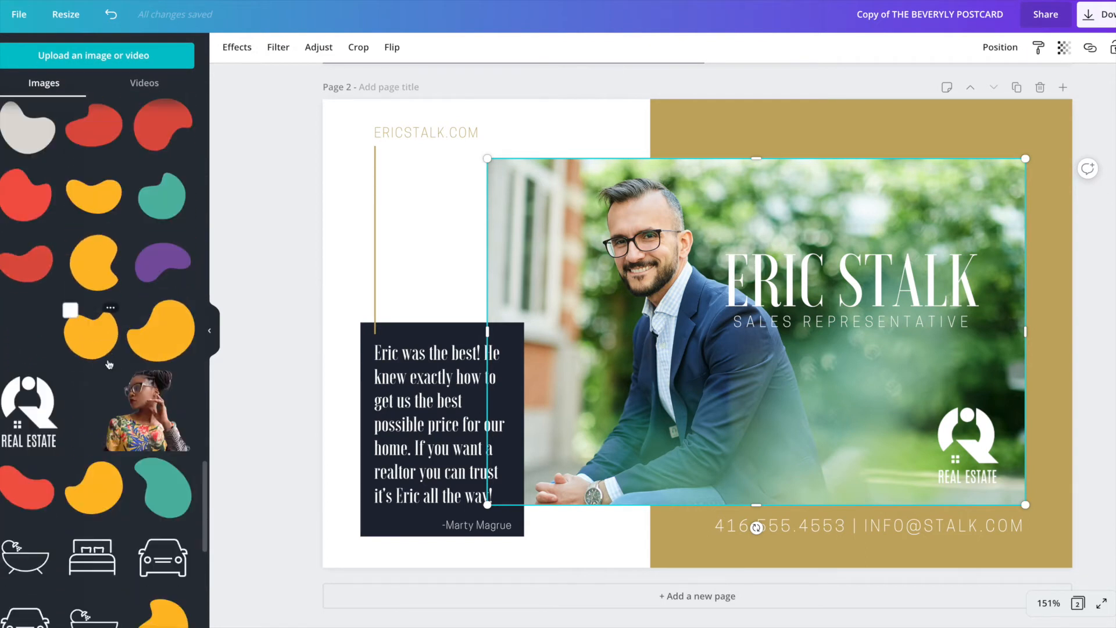
Step: Drop the woman's cutout photo onto the agent frame, reposition it inside, and shift it left
left_click_drag(124, 426, 557, 366)
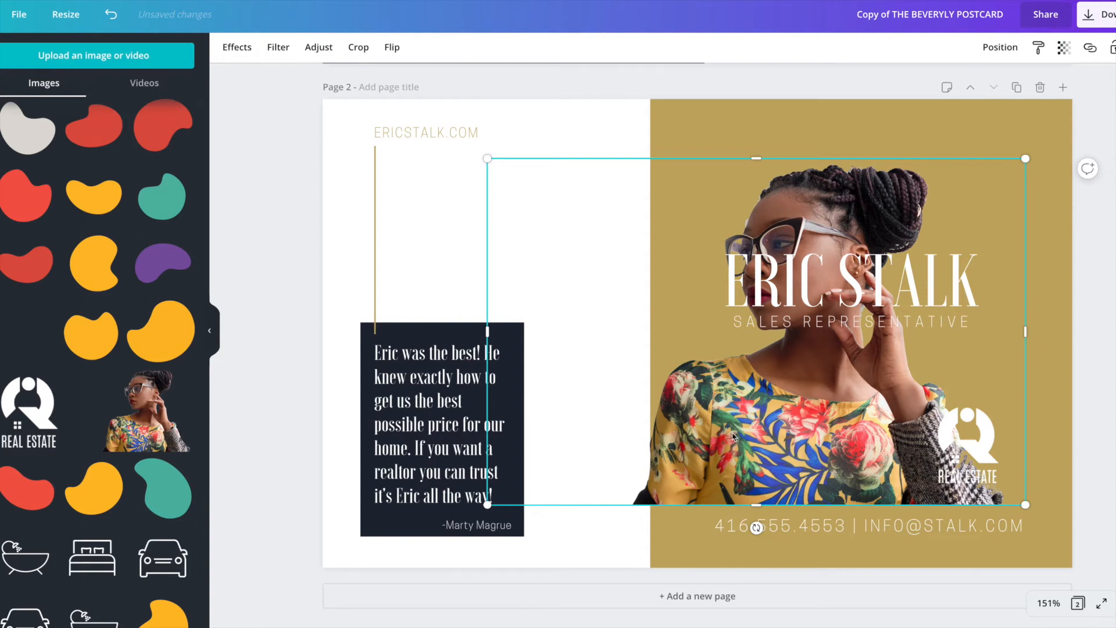
double_click(755, 409)
left_click_drag(709, 385, 588, 419)
left_click(261, 351)
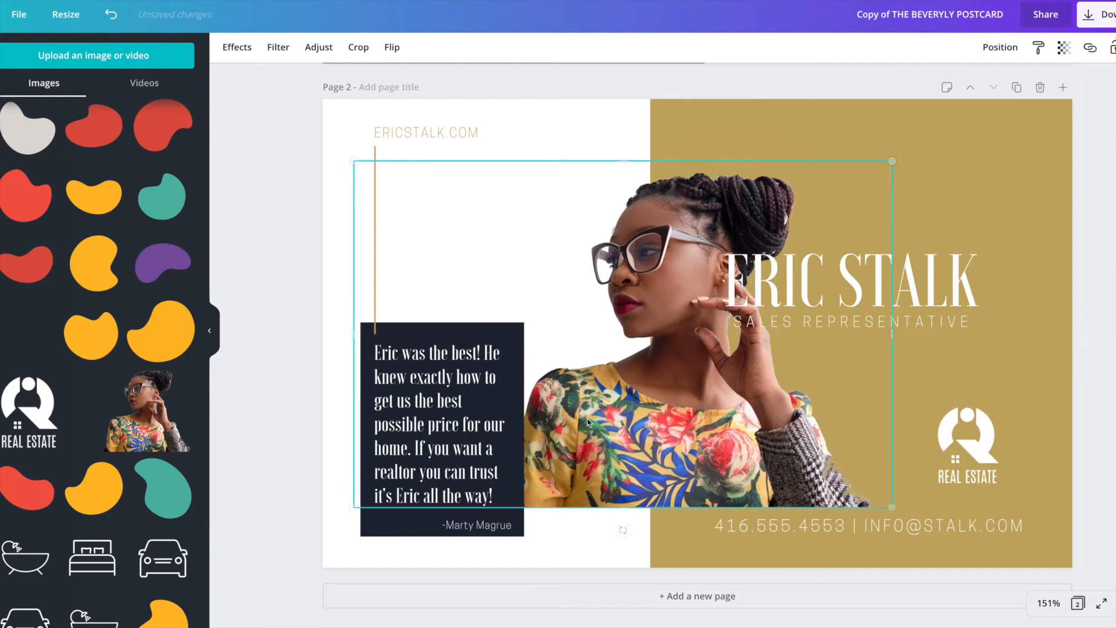
left_click(309, 414)
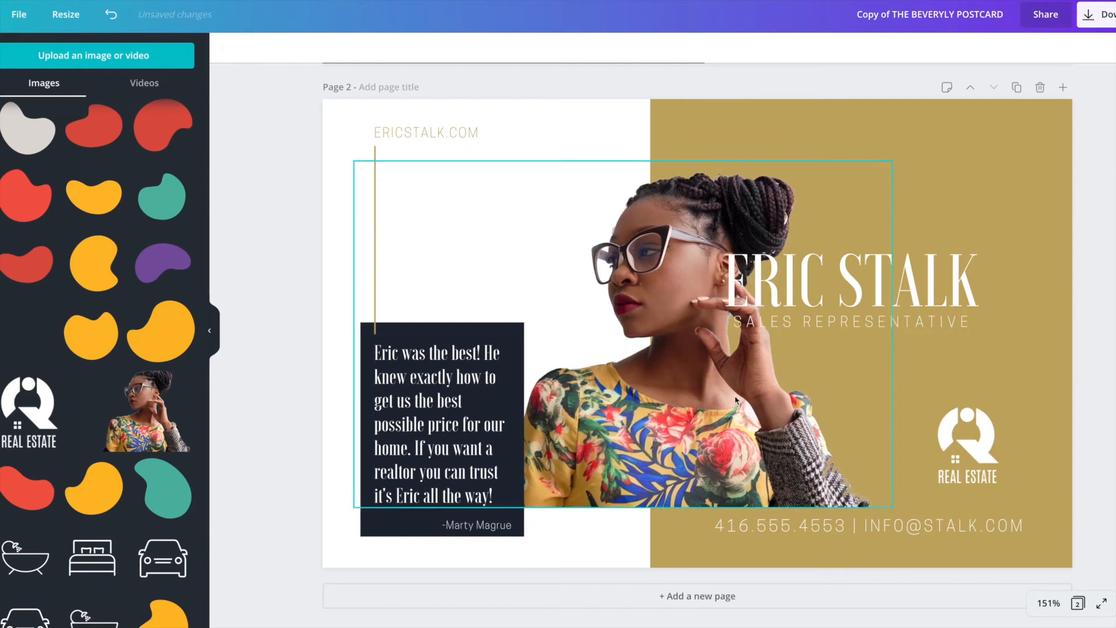
left_click(821, 288)
Step: Move the ERIC STALK name and SALES REPRESENTATIVE title up and to the right
left_click_drag(821, 287, 877, 274)
left_click(870, 320)
left_click_drag(853, 329, 908, 320)
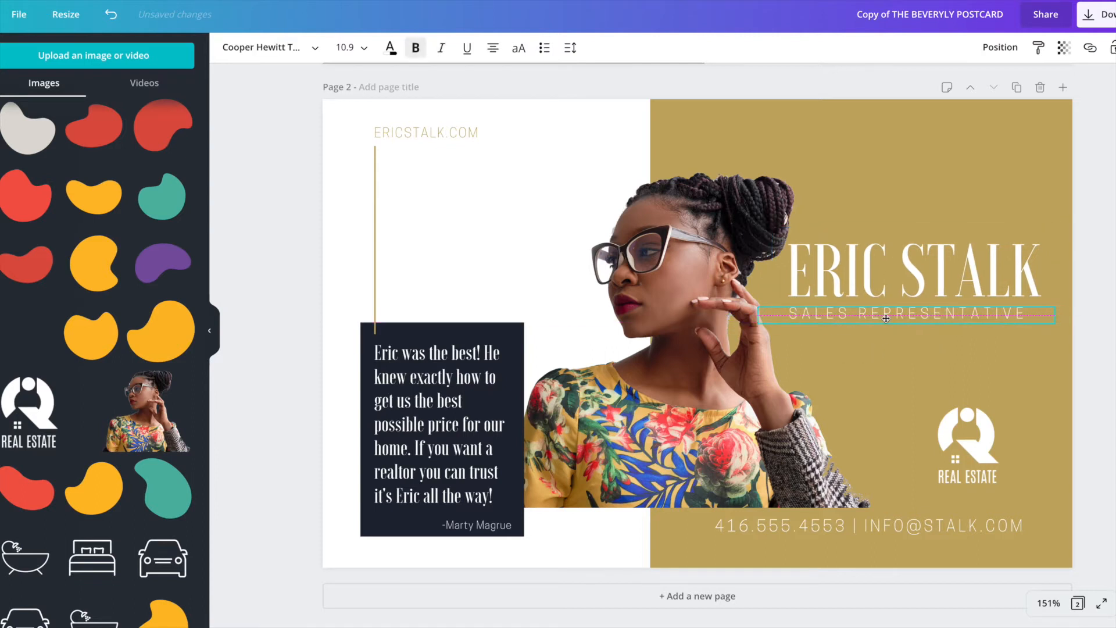
Step: Set the ERIC STALK name to font size 48 with letter spacing 39
left_click(870, 281)
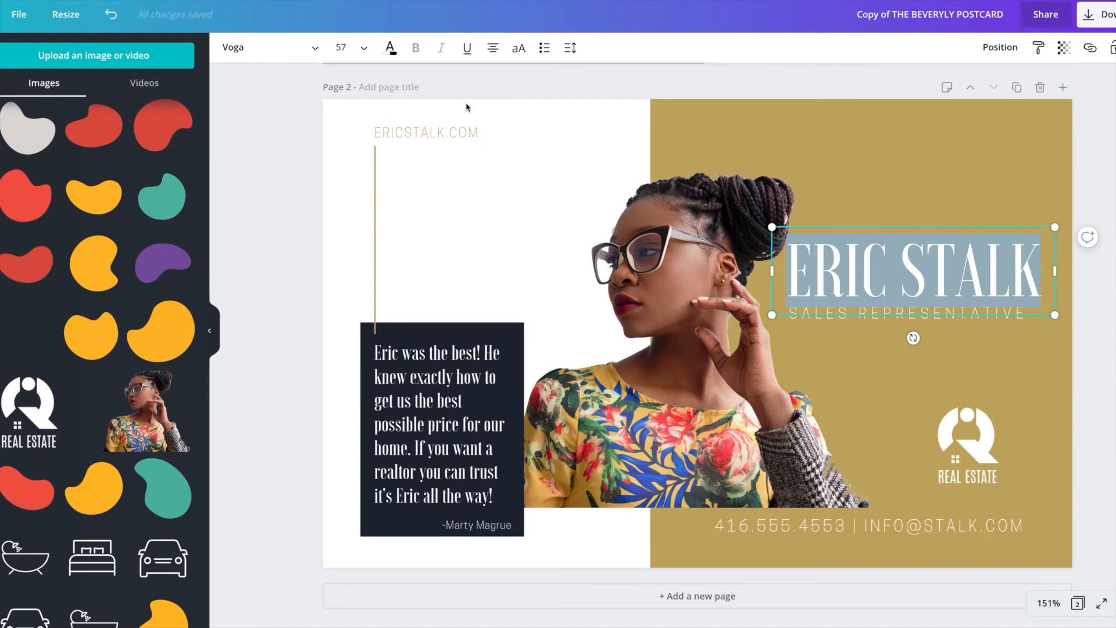
left_click(341, 48)
scroll(356, 256, "down", 2)
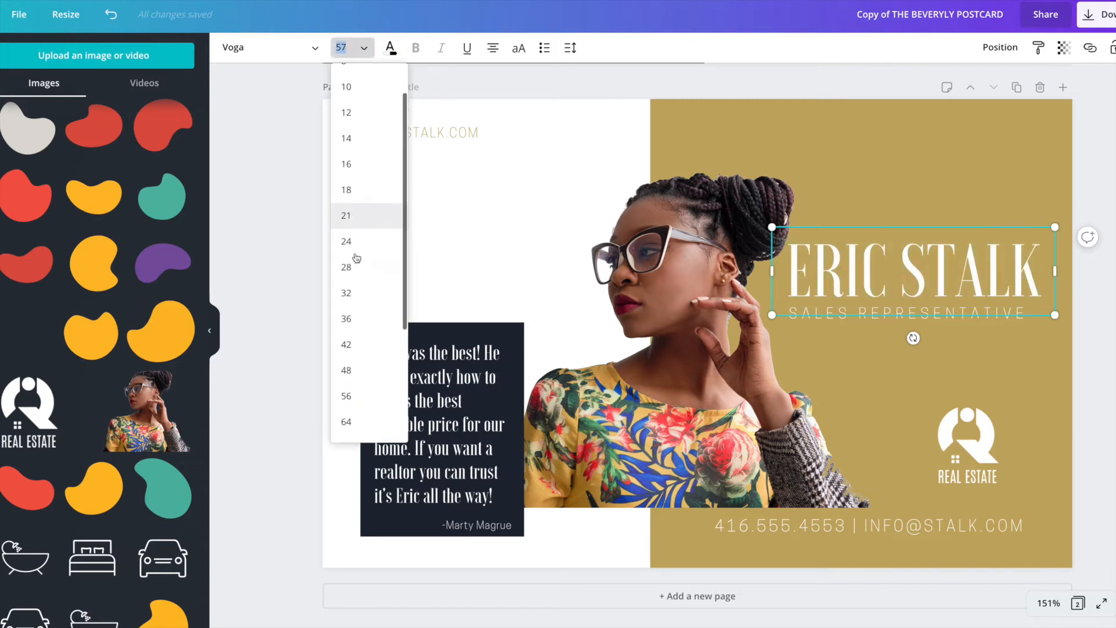
left_click(349, 341)
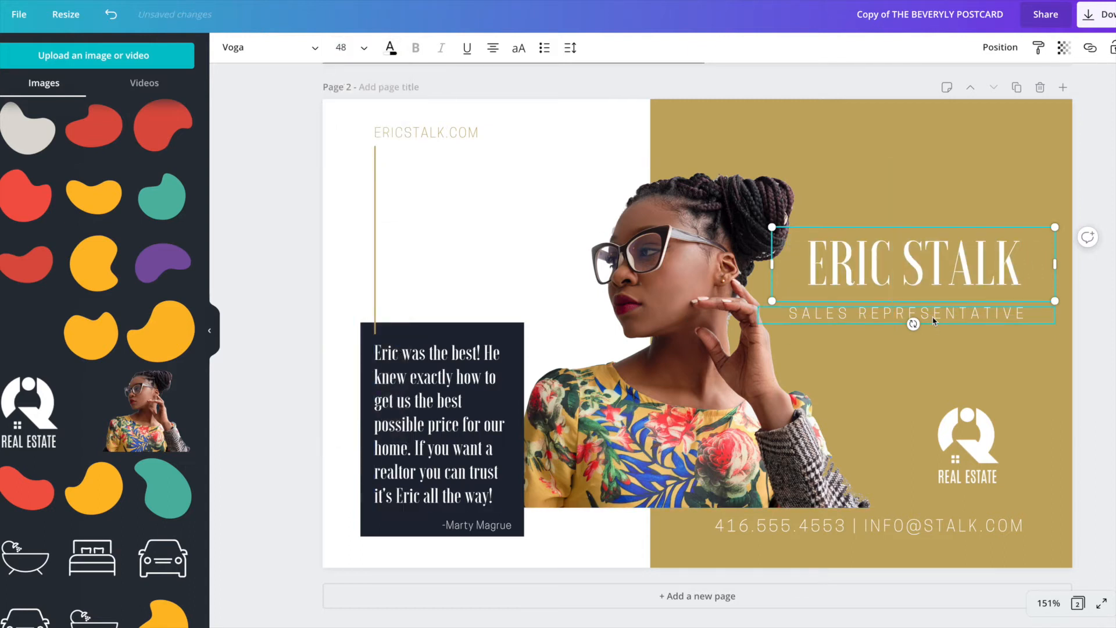
left_click(570, 49)
left_click_drag(652, 86, 657, 88)
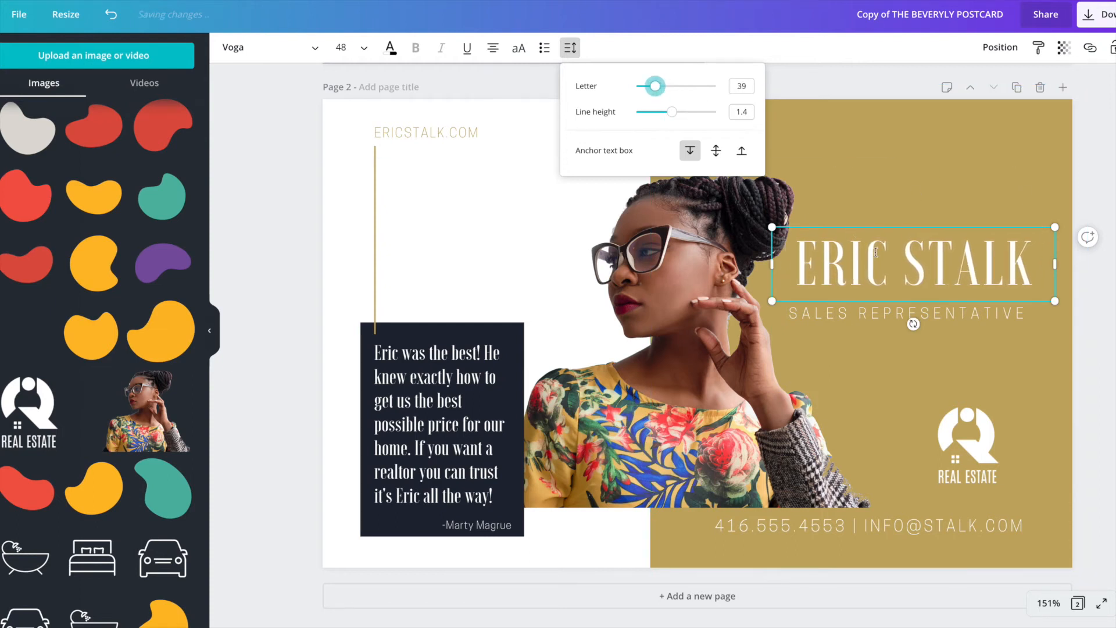
left_click(864, 260)
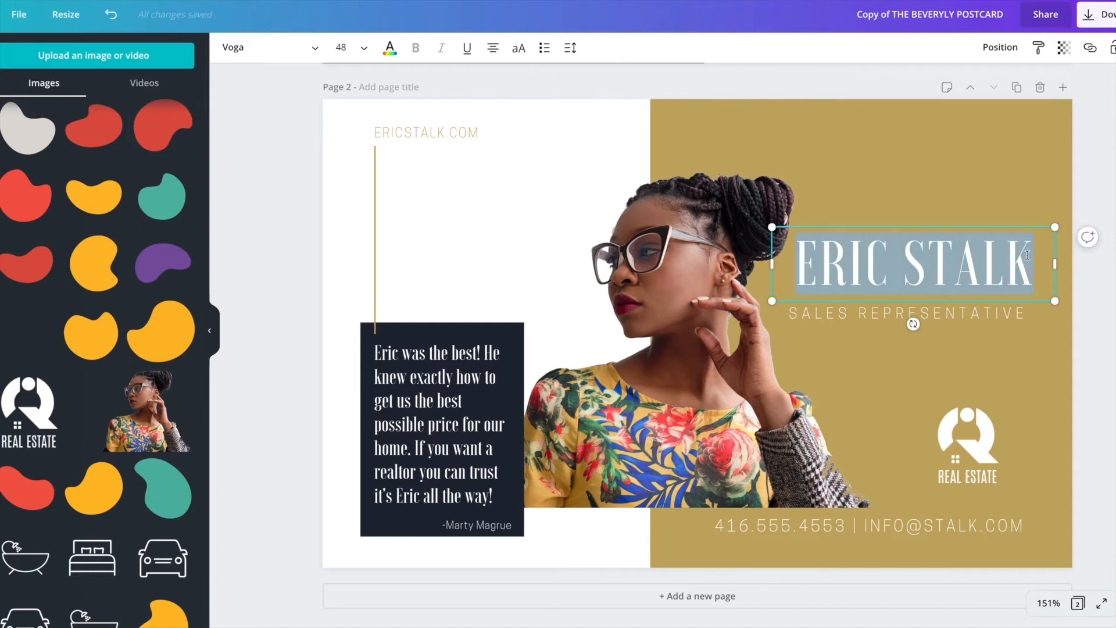
type("eri")
key("BackSpace")
key("BackSpace")
key("BackSpace")
type("MELANIE")
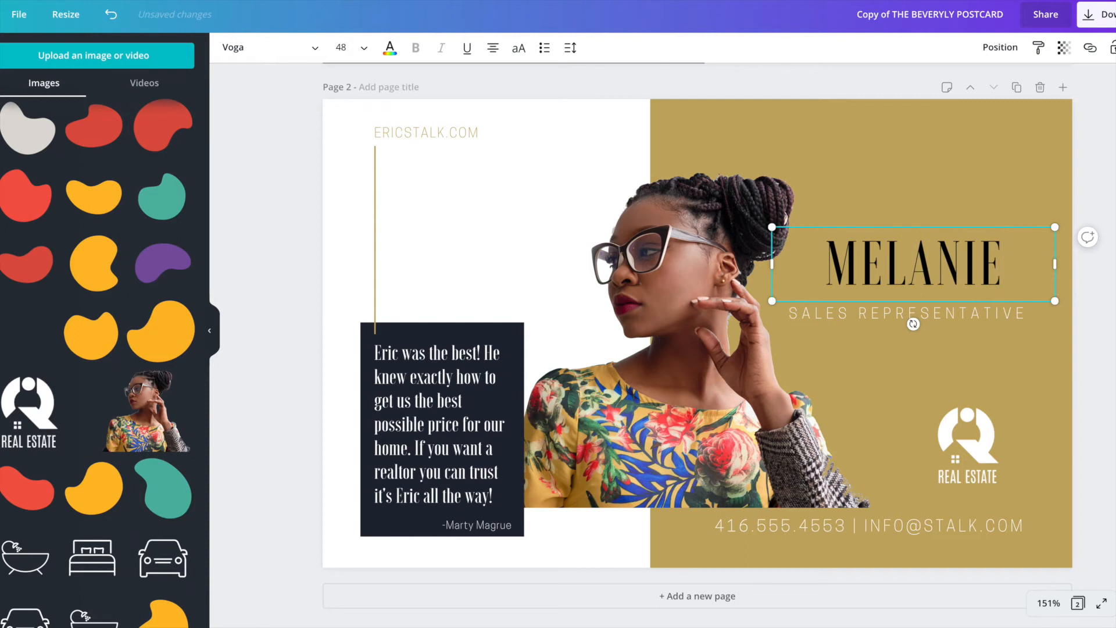
type(" ROBERT")
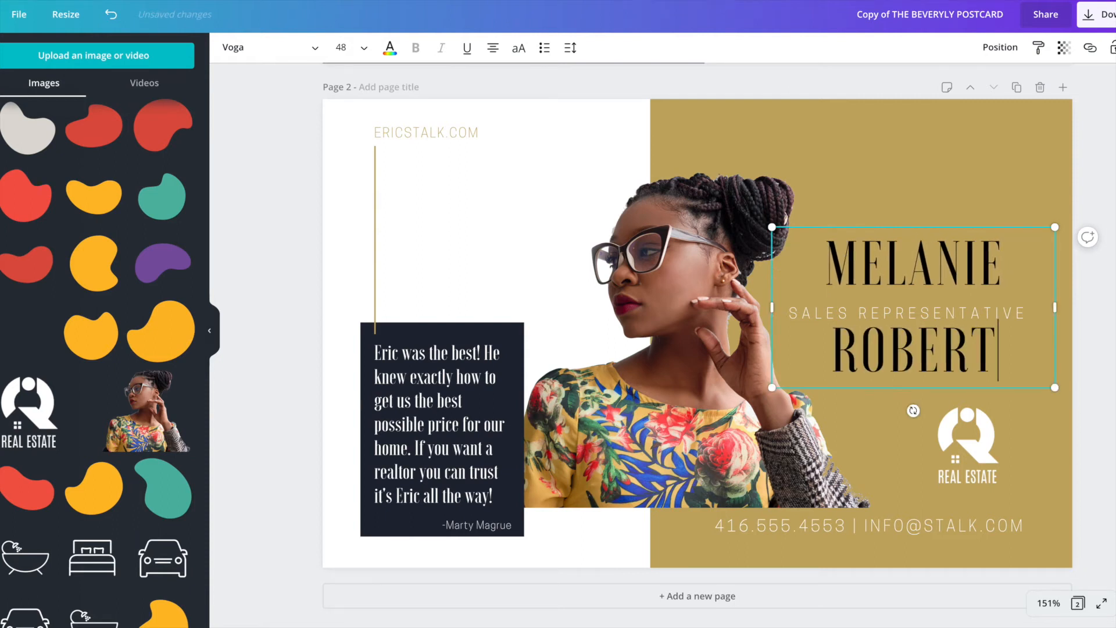
type("SON")
triple_click(870, 264)
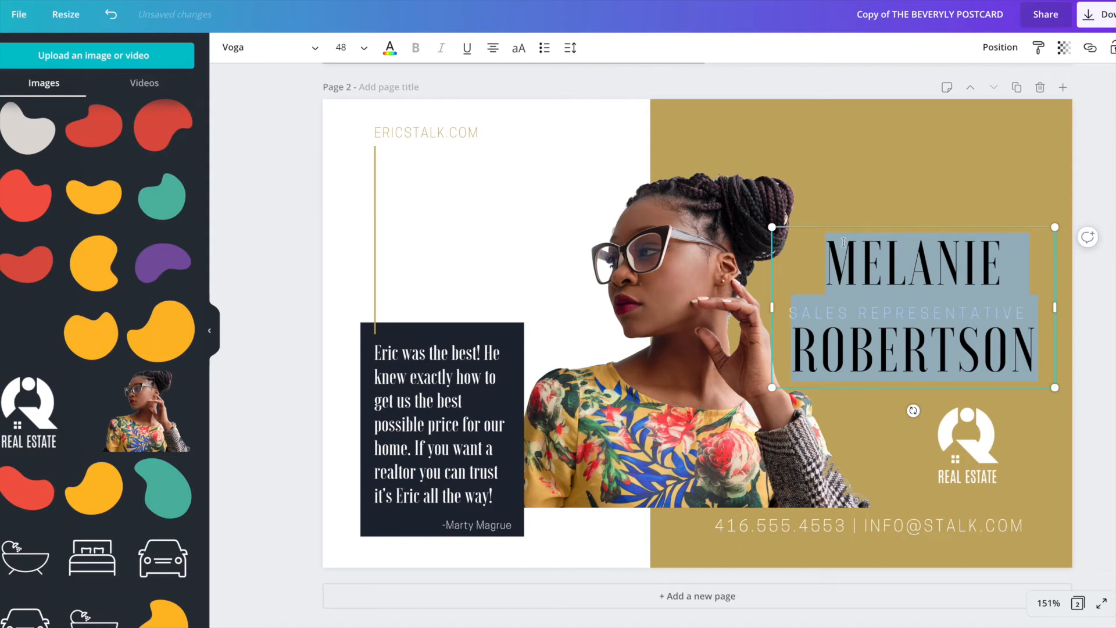
left_click(390, 48)
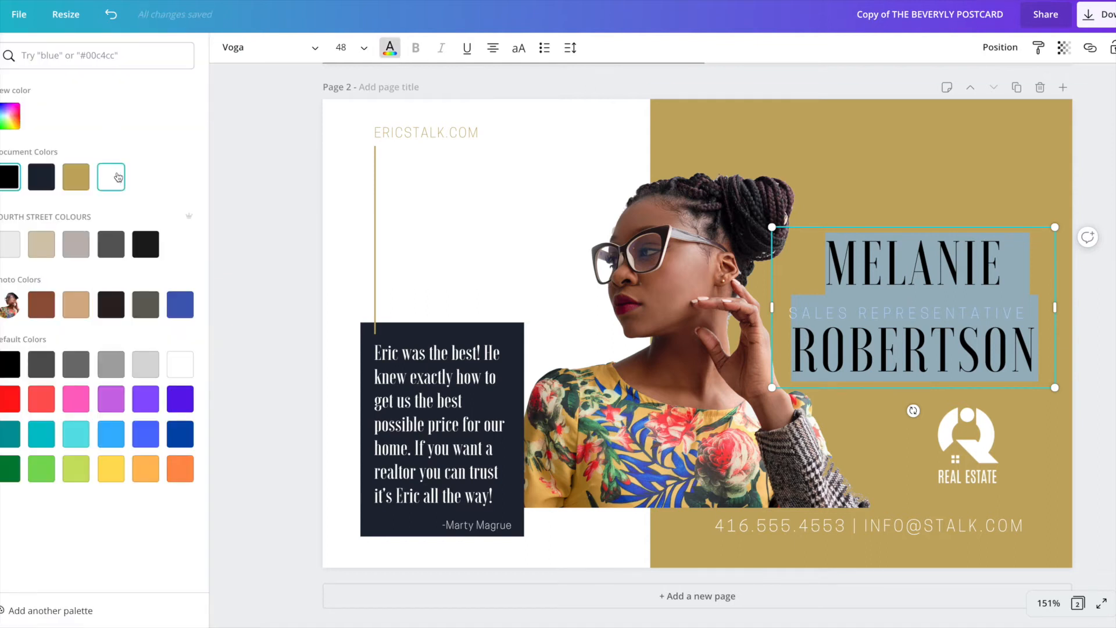
left_click(79, 179)
left_click(110, 177)
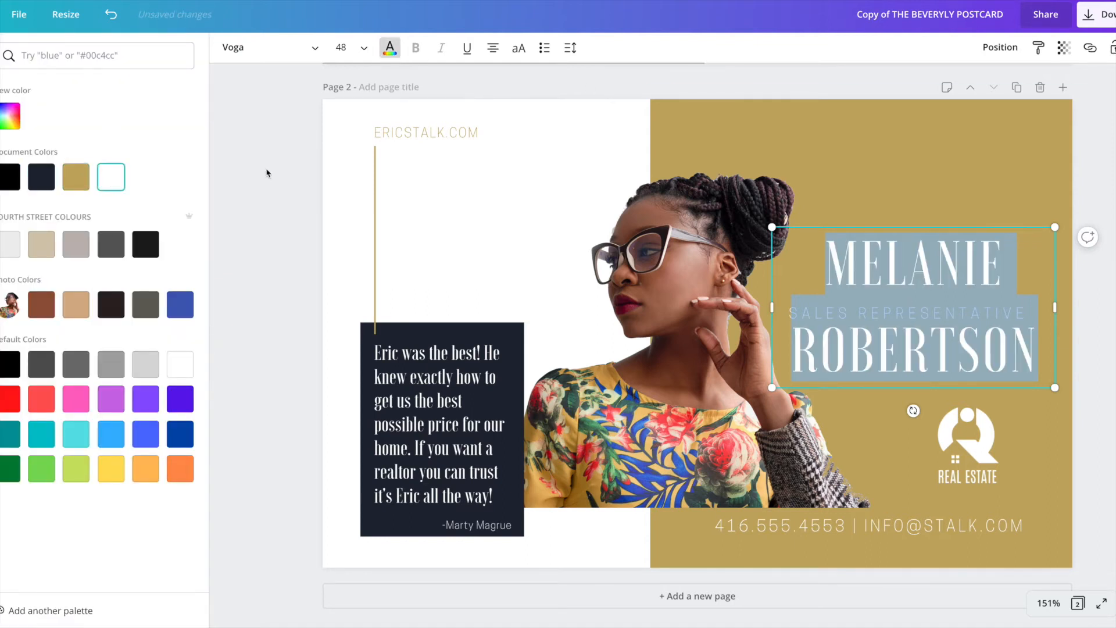
left_click(316, 242)
Step: Move the name text box up above the SALES REPRESENTATIVE title
left_click(888, 437)
left_click(914, 372)
left_click_drag(914, 372, 914, 289)
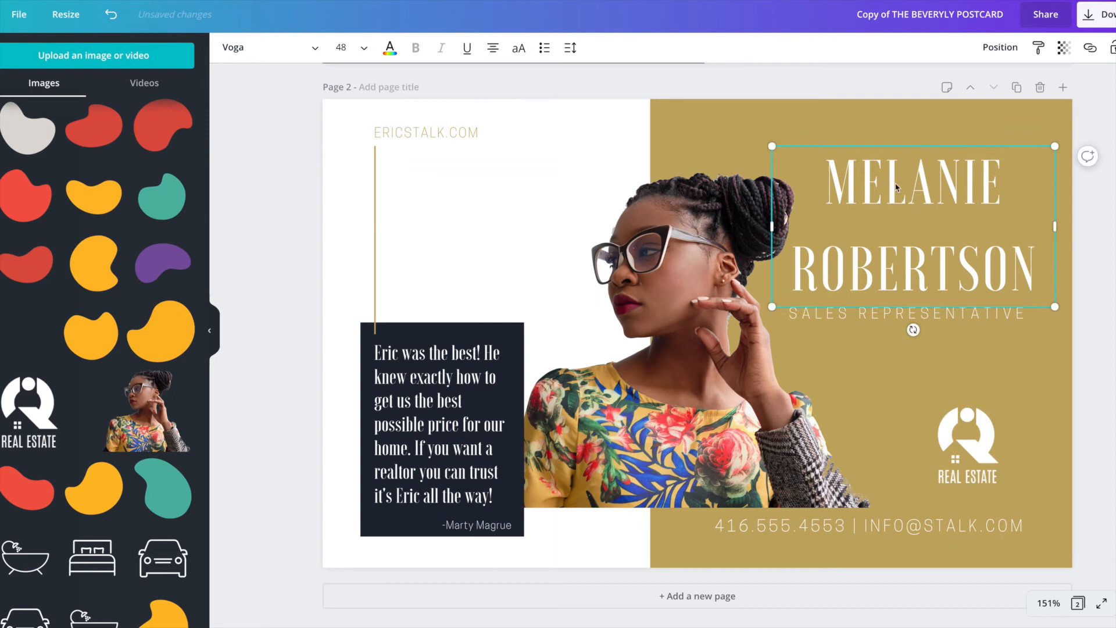
Step: Reduce the agent name's line height to about 0.95
left_click(570, 47)
left_click_drag(671, 113, 655, 114)
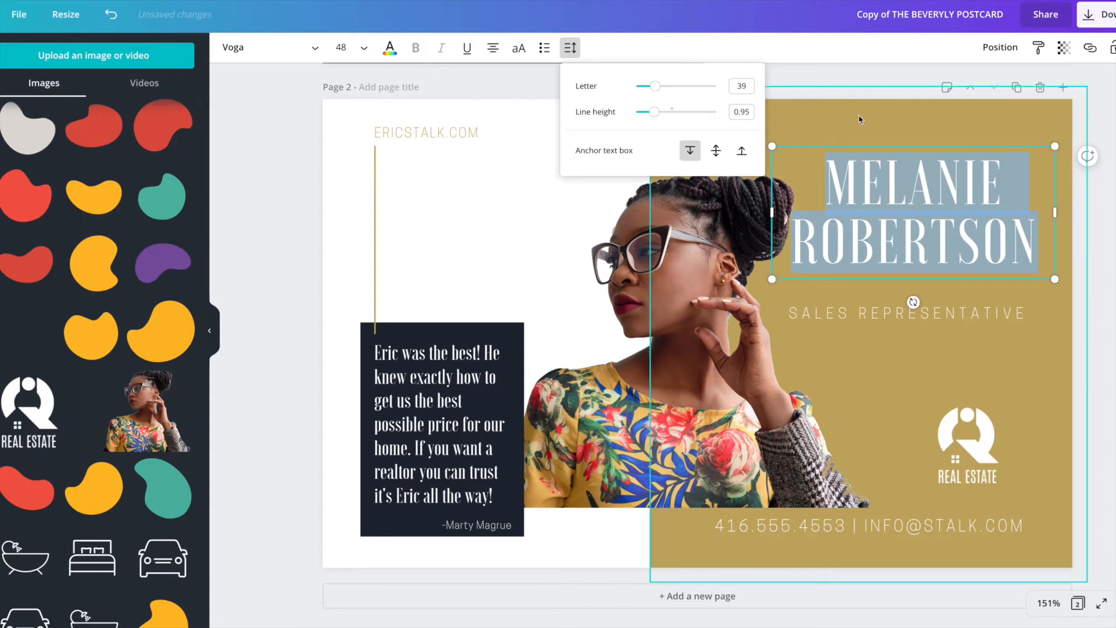
left_click(930, 360)
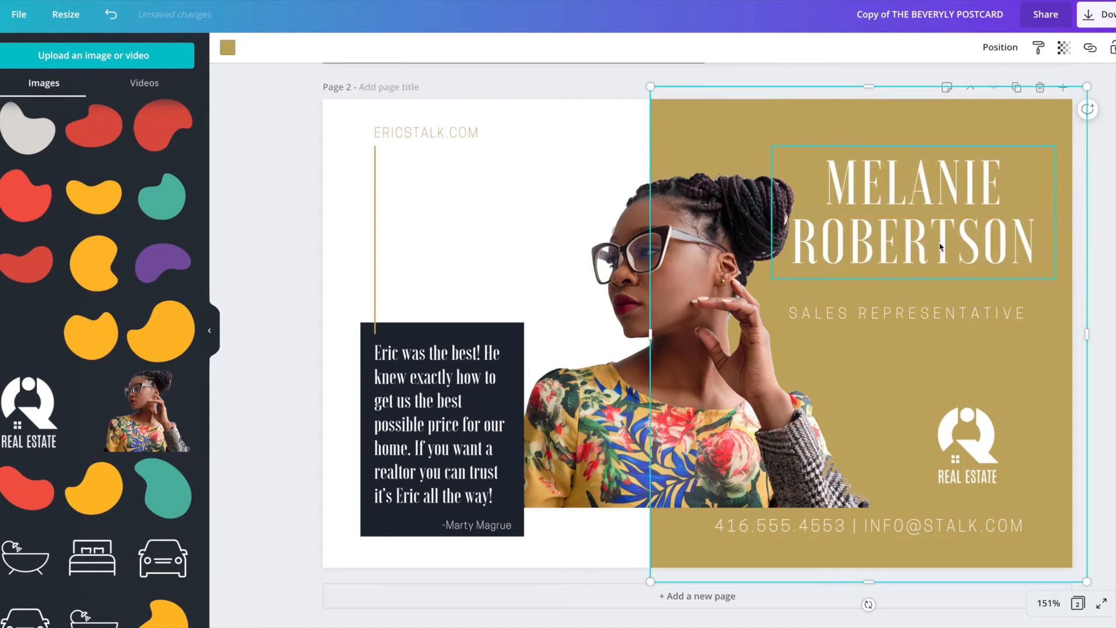
Step: Move the name and SALES REPRESENTATIVE title lower so they stack closely
left_click(915, 314)
mouse_move(915, 313)
left_mouse_down()
mouse_move(921, 290)
mouse_move(919, 329)
left_mouse_up()
left_click(916, 209)
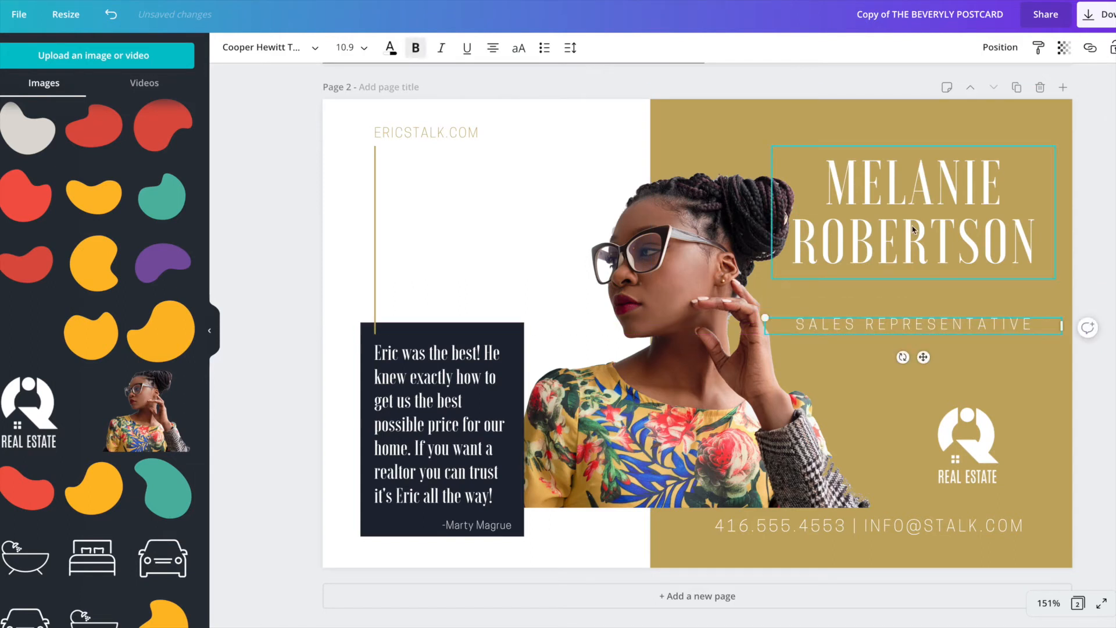
left_click_drag(916, 210, 915, 247)
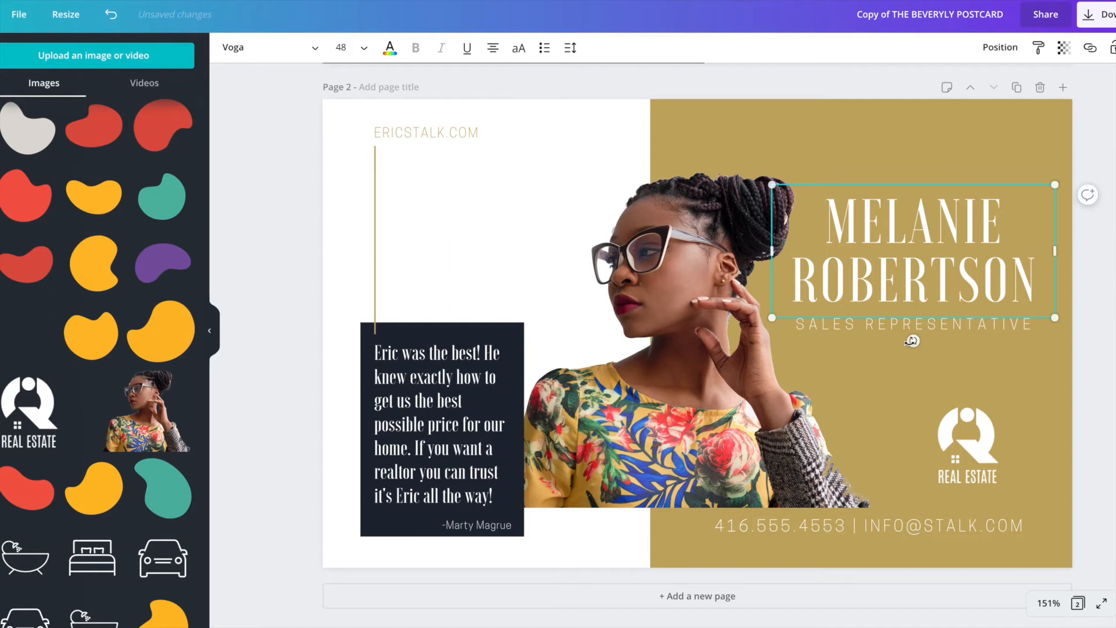
left_click_drag(887, 329, 887, 359)
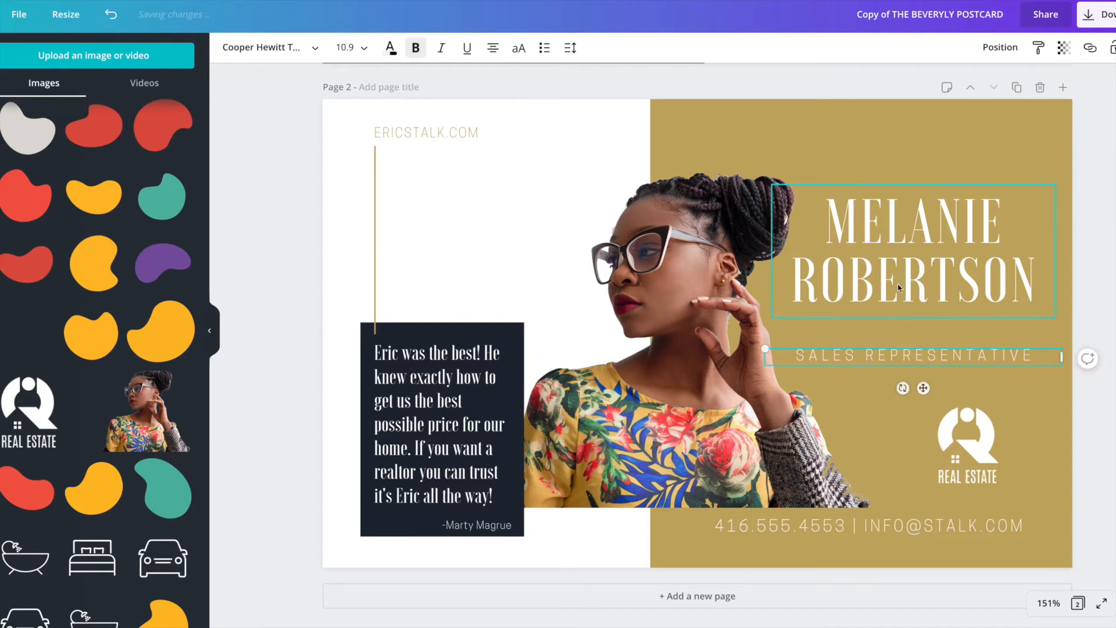
left_click(897, 298)
left_click_drag(897, 298, 897, 329)
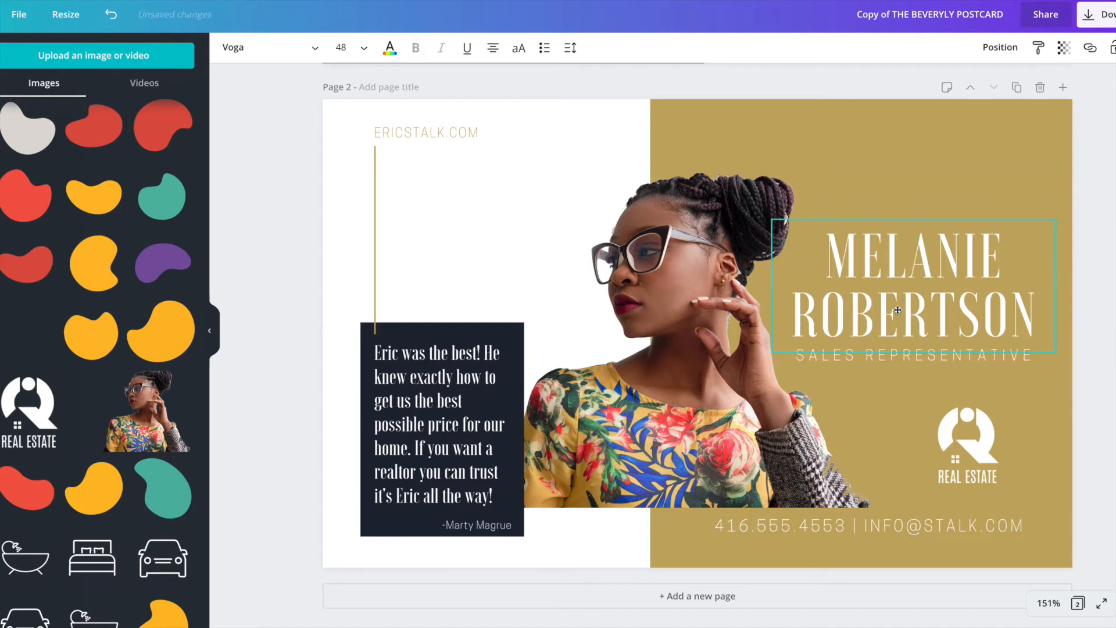
left_click(310, 290)
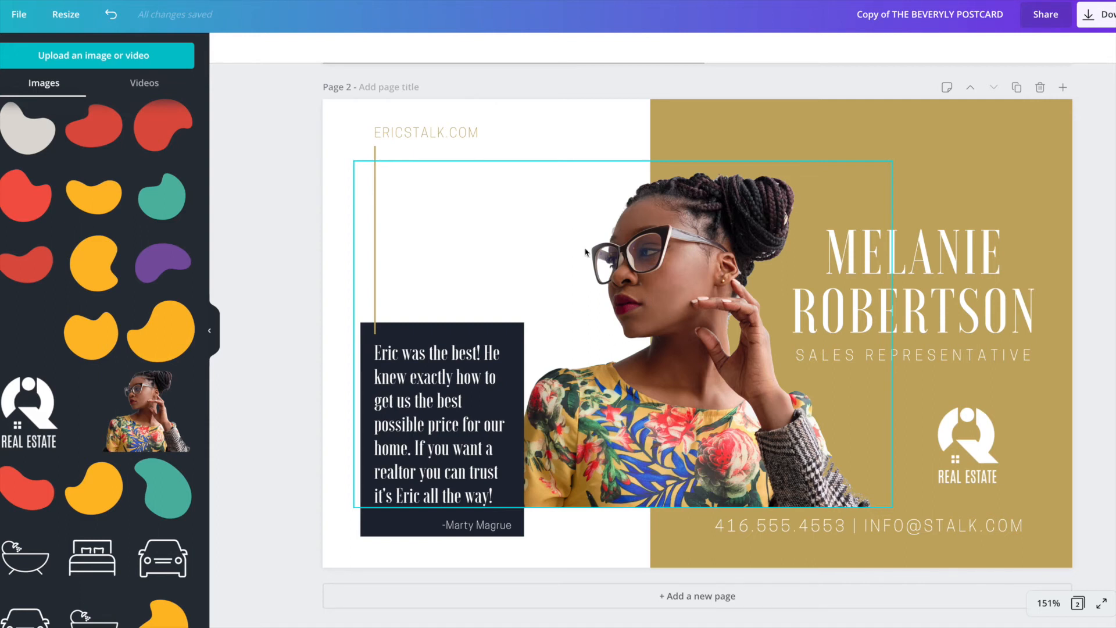
left_click(403, 161)
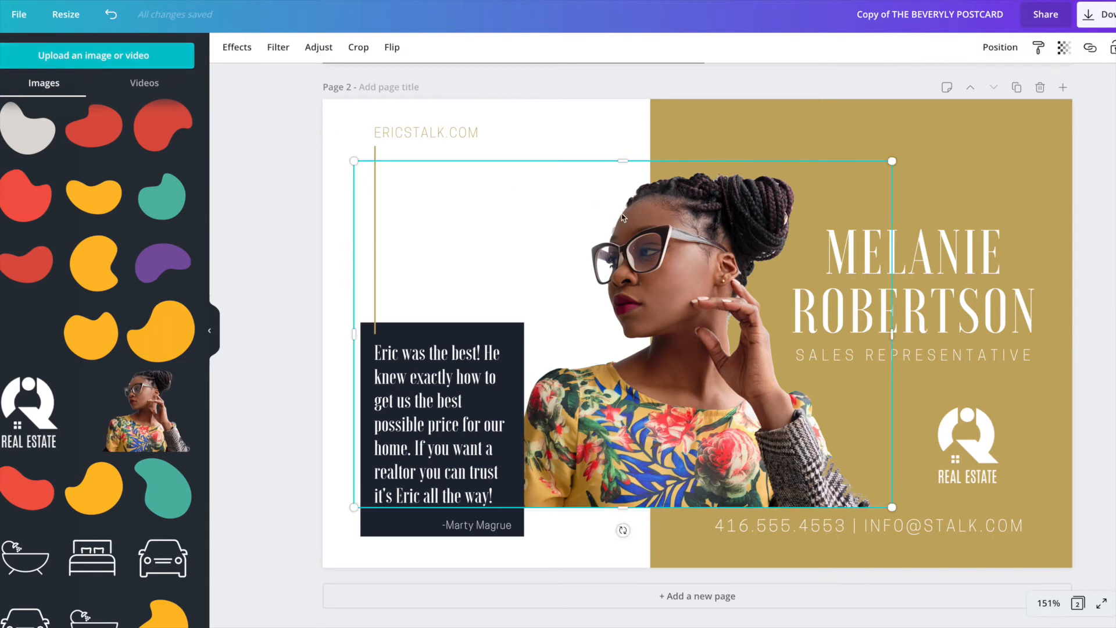
left_click(237, 48)
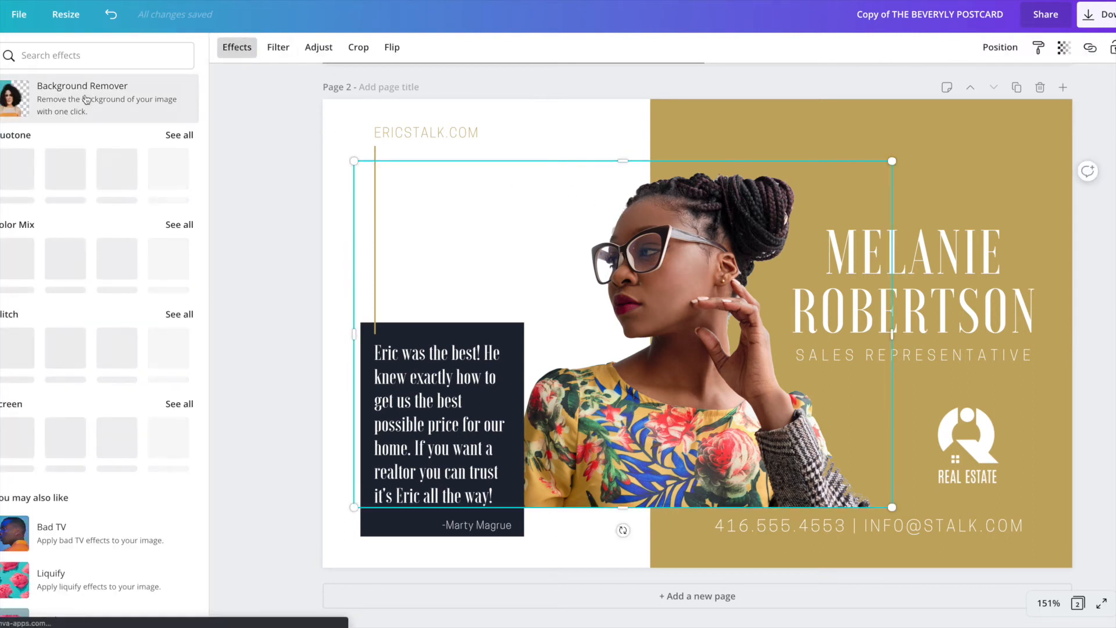
left_click(272, 120)
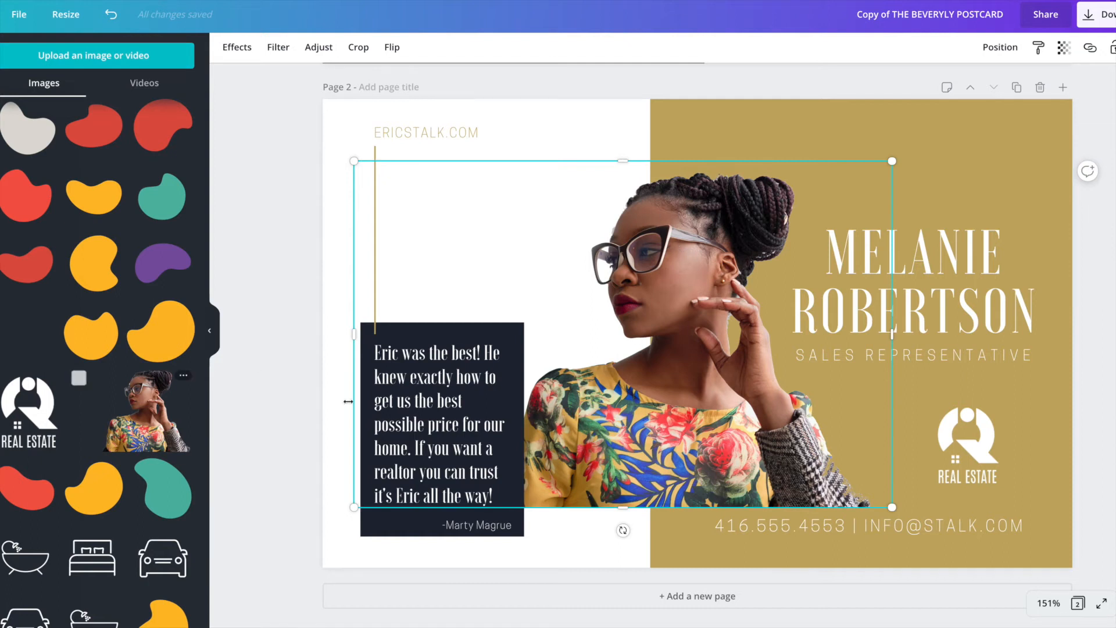
Step: Swap in the smiling woman photo, slide it right, and drag the agent name left onto it
scroll(157, 227, "down", 10)
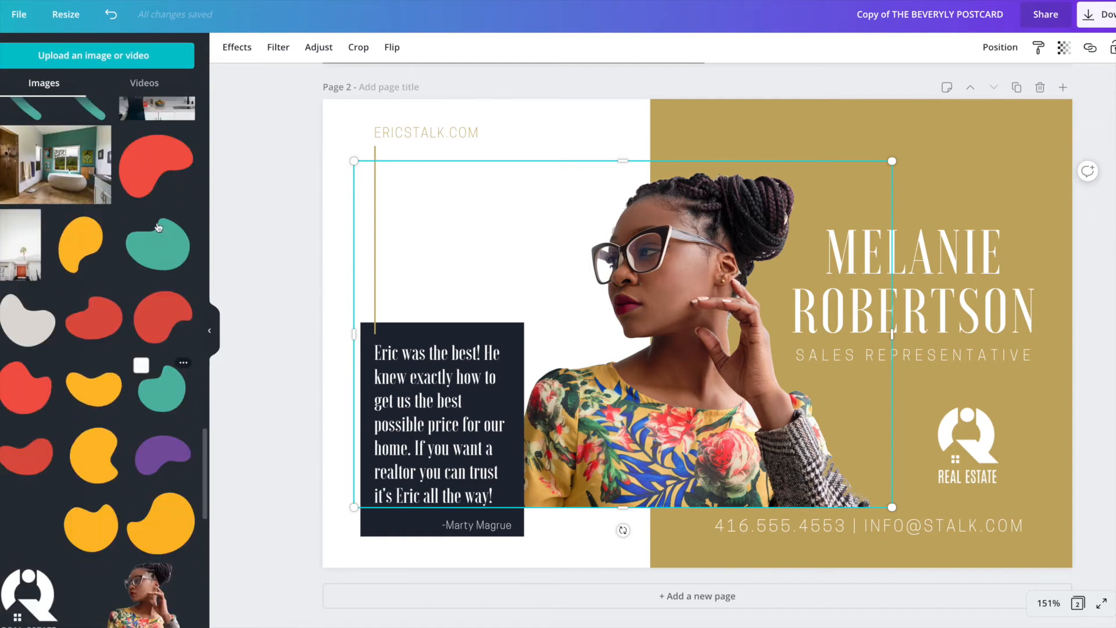
scroll(157, 227, "down", 1)
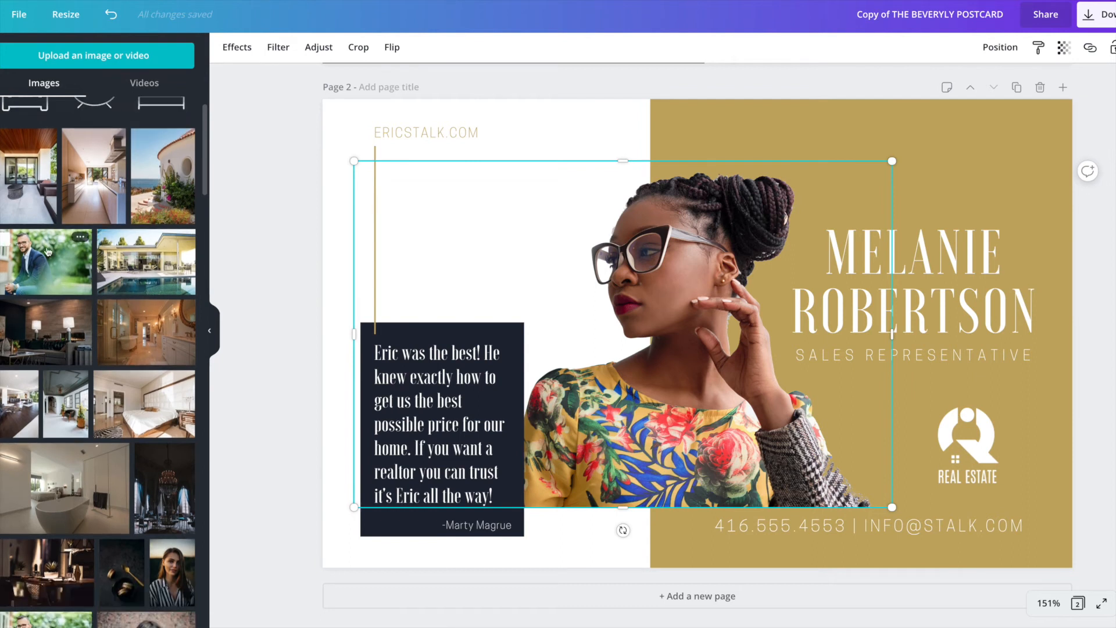
scroll(149, 318, "down", 2)
scroll(150, 318, "down", 3)
left_click_drag(150, 414, 563, 320)
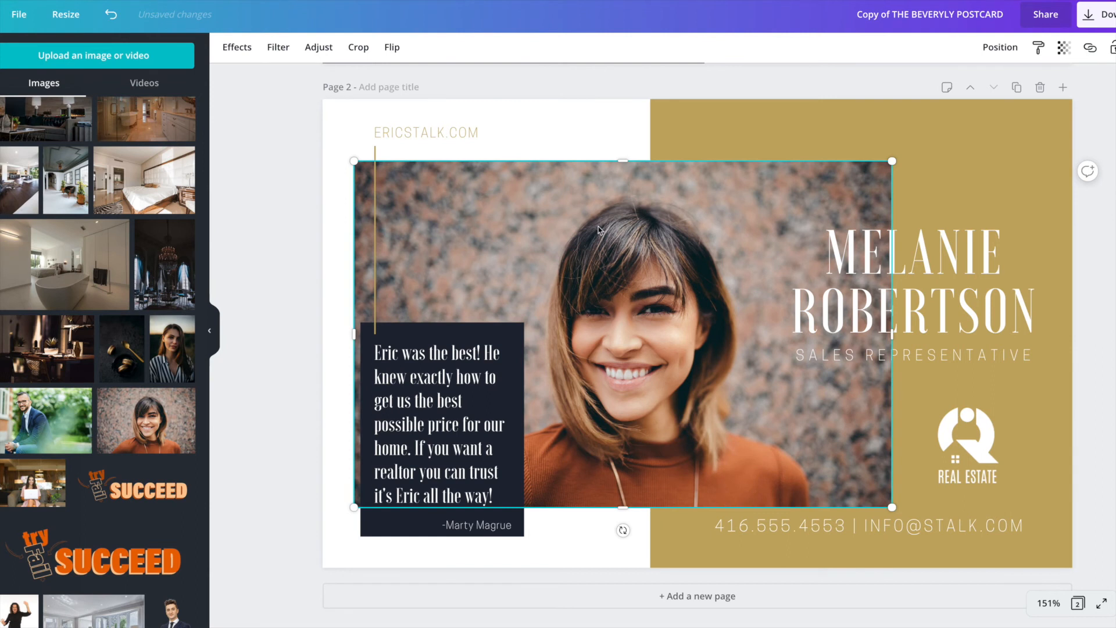
left_click_drag(479, 235, 572, 232)
left_click(269, 280)
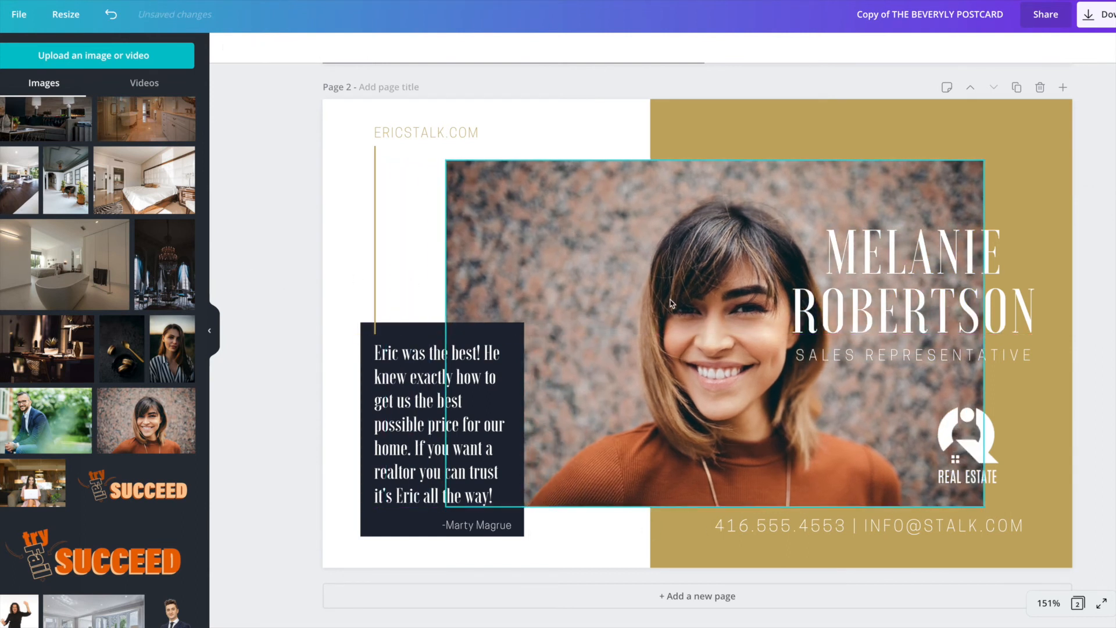
left_click_drag(887, 248, 824, 236)
Step: Shrink the agent name to 35.5 and the SALES REPRESENTATIVE title to about 8
left_click_drag(945, 263, 944, 217)
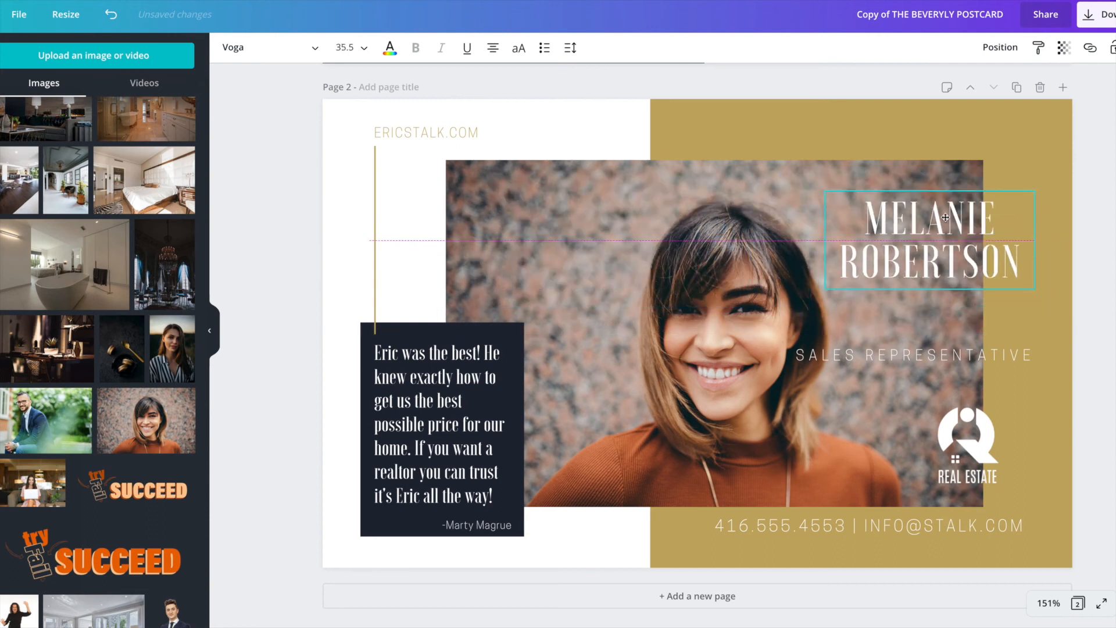
left_click(924, 356)
left_click_drag(793, 364, 876, 298)
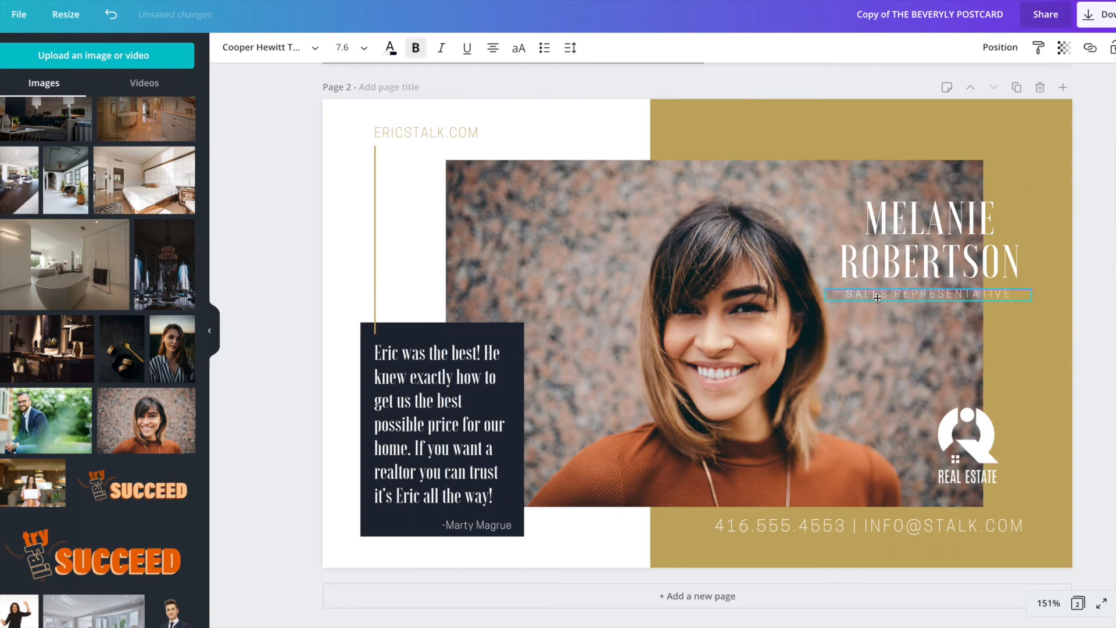
left_click(1011, 357)
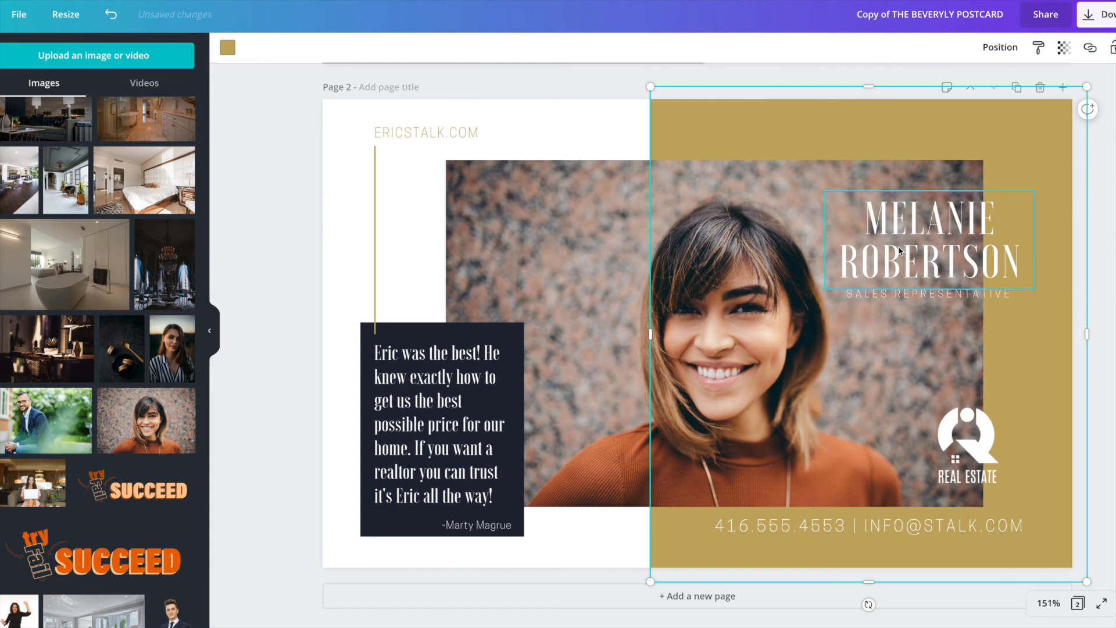
Step: Trim the woman photo's left edge and shift it slightly down within its crop
left_click(485, 251)
mouse_move(445, 332)
left_mouse_down()
mouse_move(424, 332)
mouse_move(449, 332)
left_mouse_up()
double_click(739, 318)
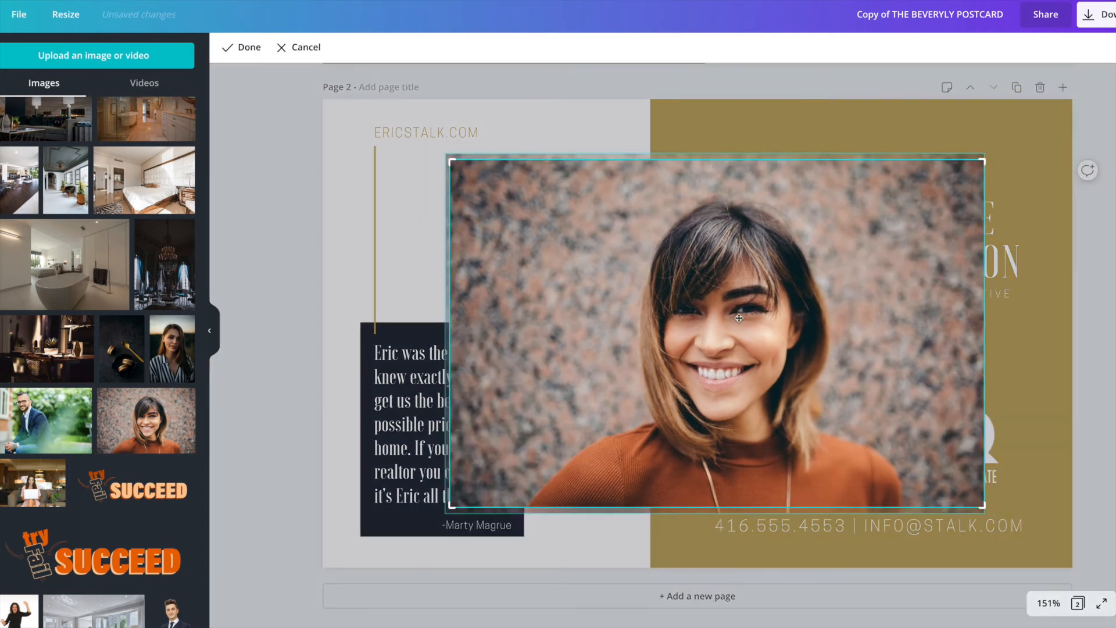
left_click_drag(733, 314, 733, 320)
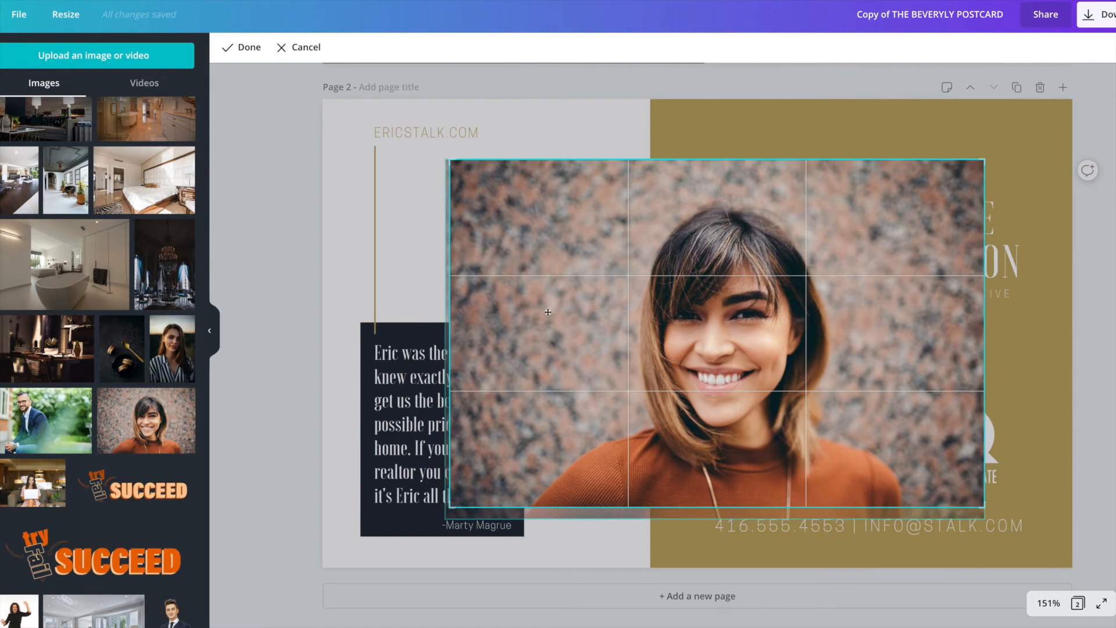
left_click(287, 267)
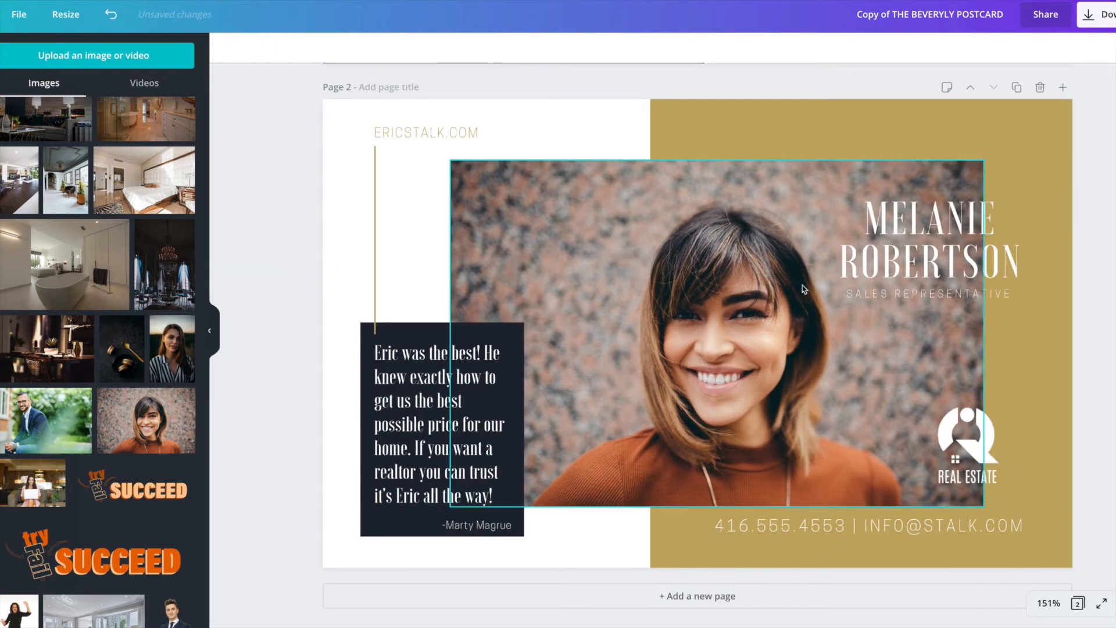
left_click(872, 137)
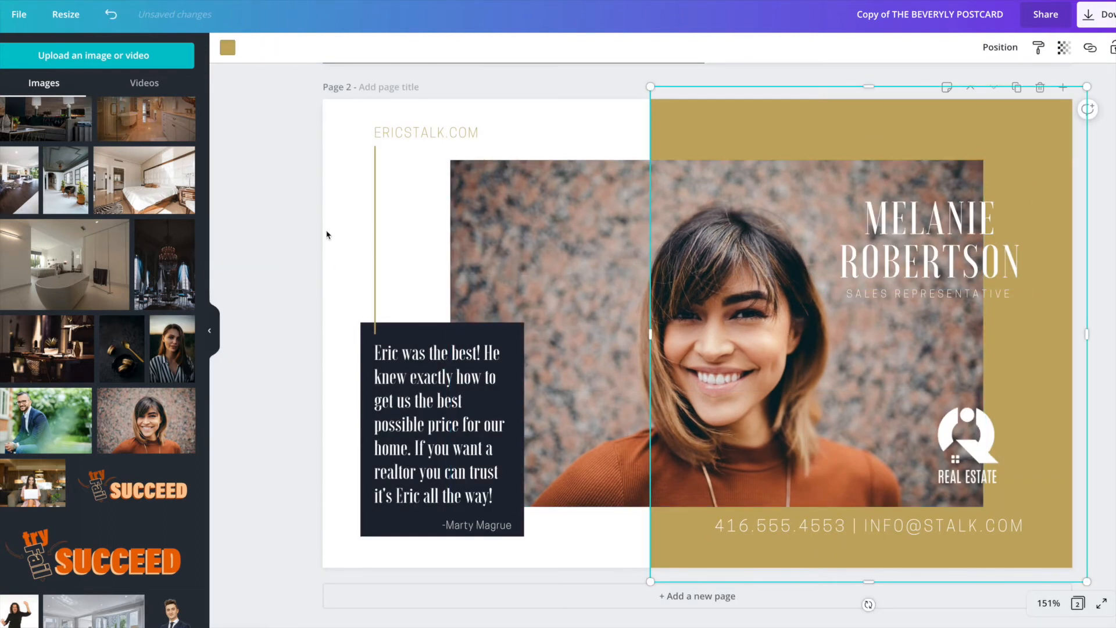
scroll(327, 235, "up", 1)
left_click(290, 259)
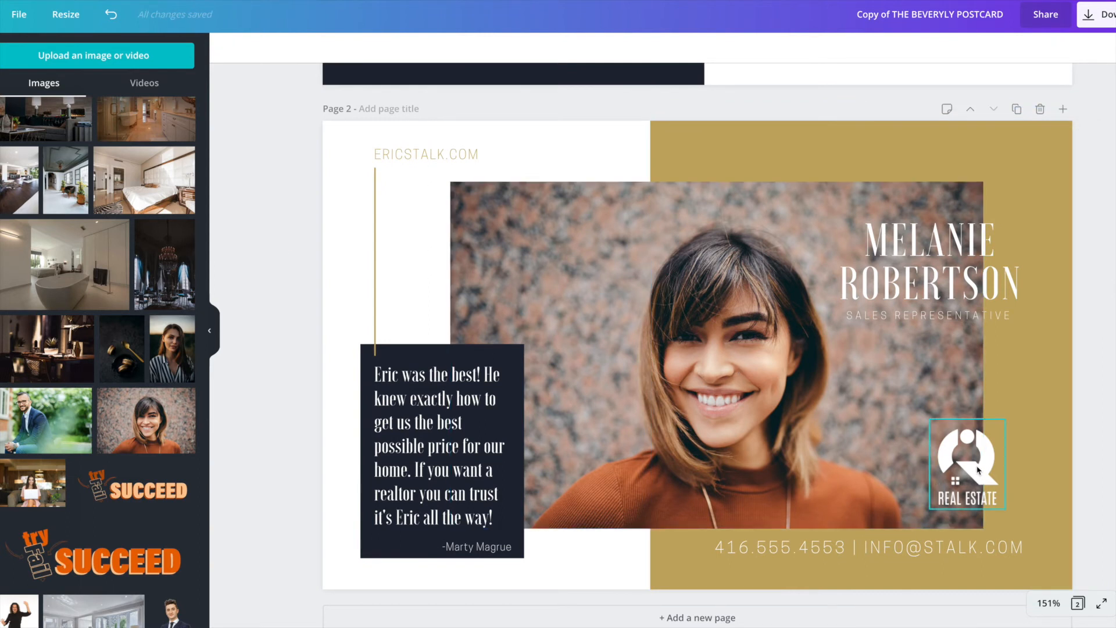
Step: Replace the portrait with the bearded man in a blue suit and reposition the name and title over it
scroll(145, 233, "up", 3)
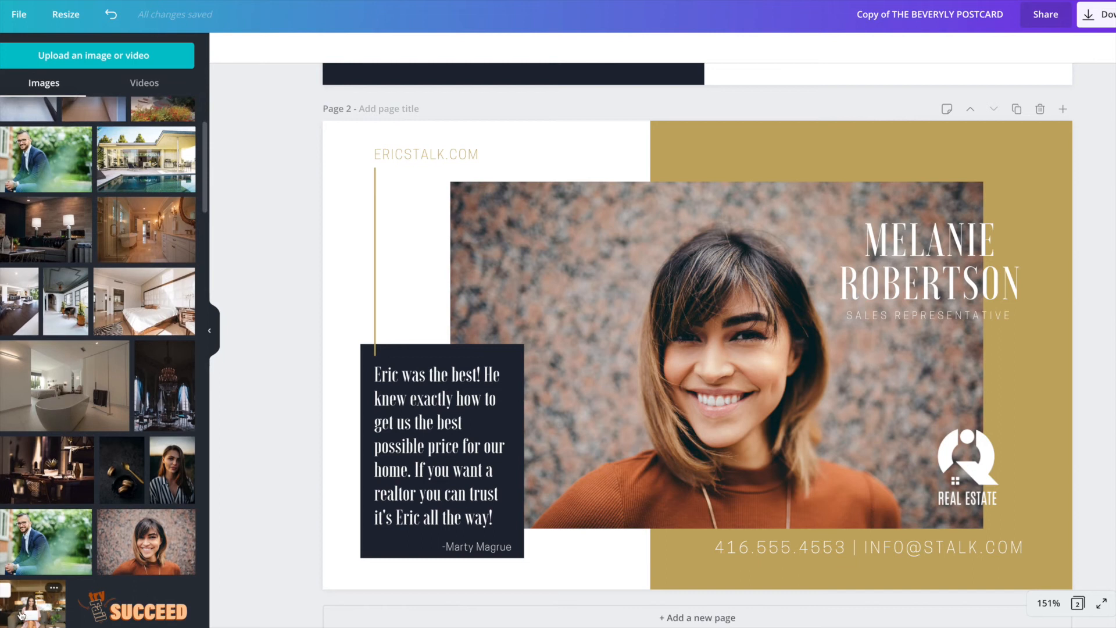
left_click_drag(23, 530, 605, 275)
left_click(930, 262)
left_click_drag(930, 261, 833, 262)
left_click_drag(956, 316, 854, 318)
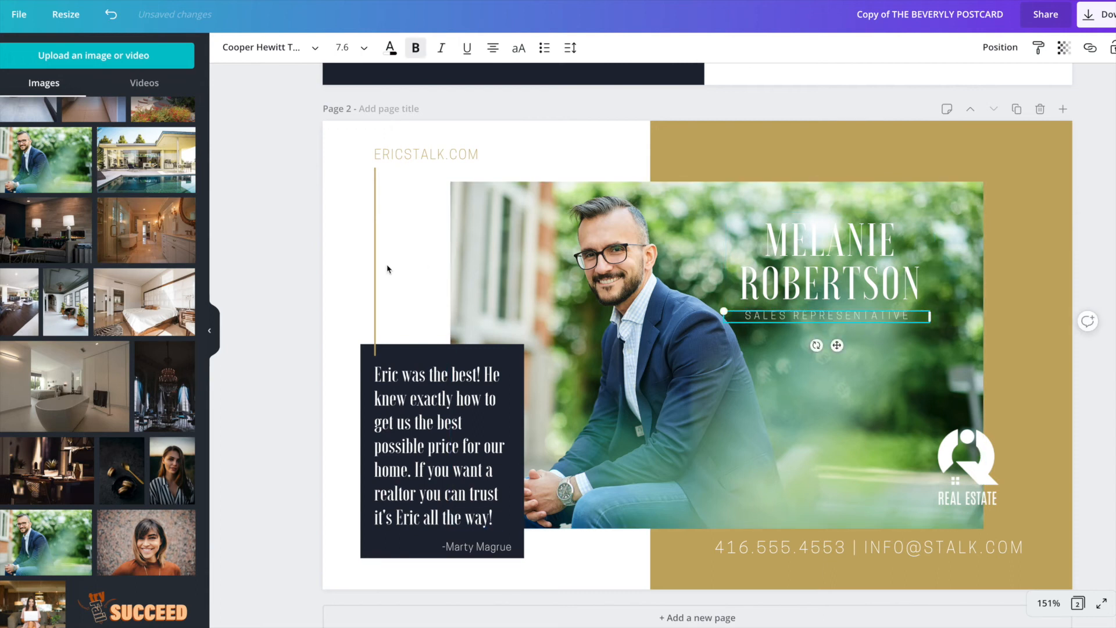
left_click(814, 259, "shift")
left_click_drag(819, 265, 837, 314)
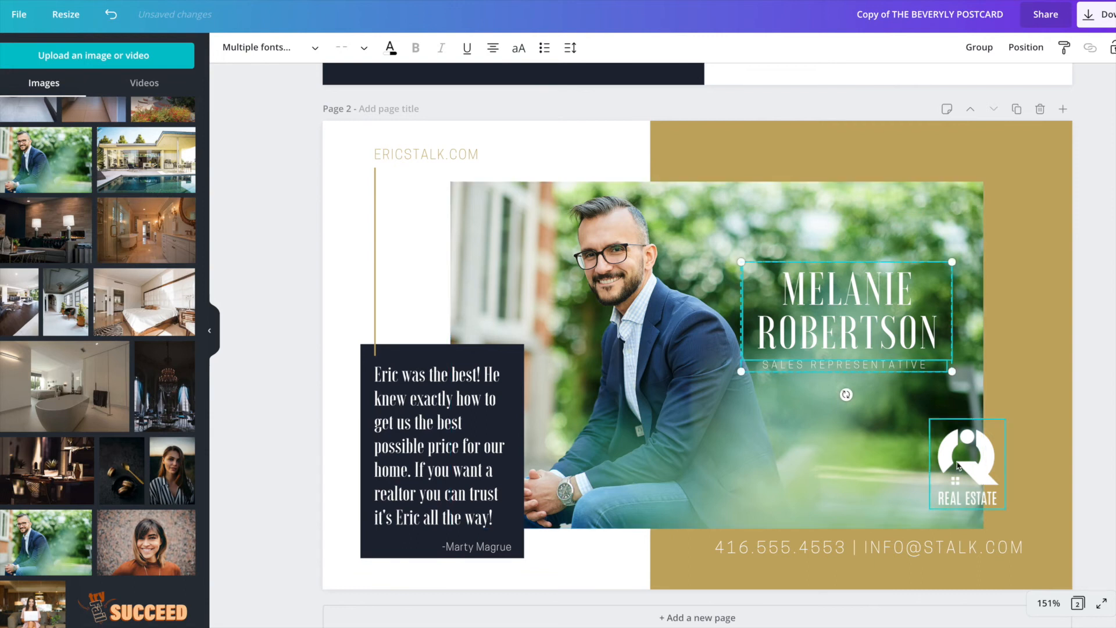
Step: Set the phone and email line to letter spacing 96 and font size 10
left_click(783, 550)
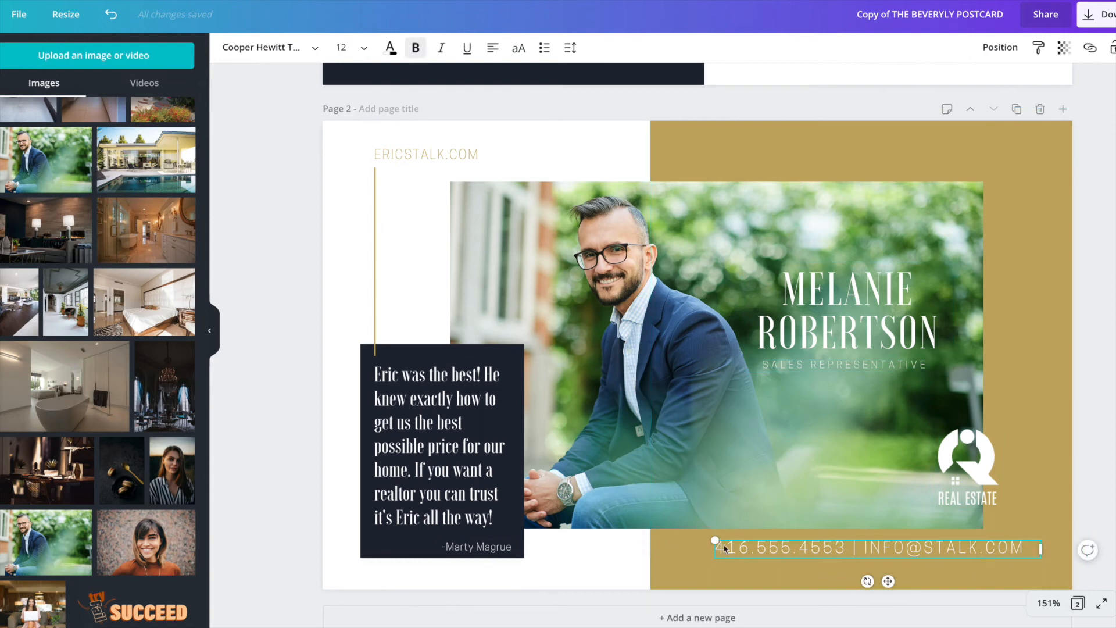
left_click(770, 557)
triple_click(779, 544)
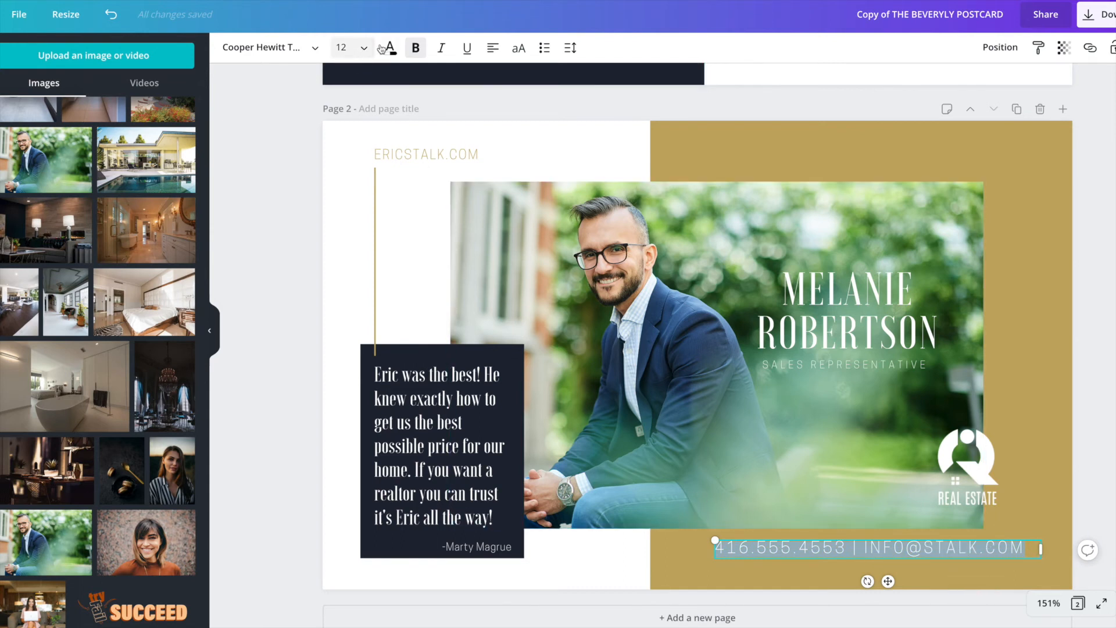
left_click(570, 48)
left_click_drag(665, 87, 666, 88)
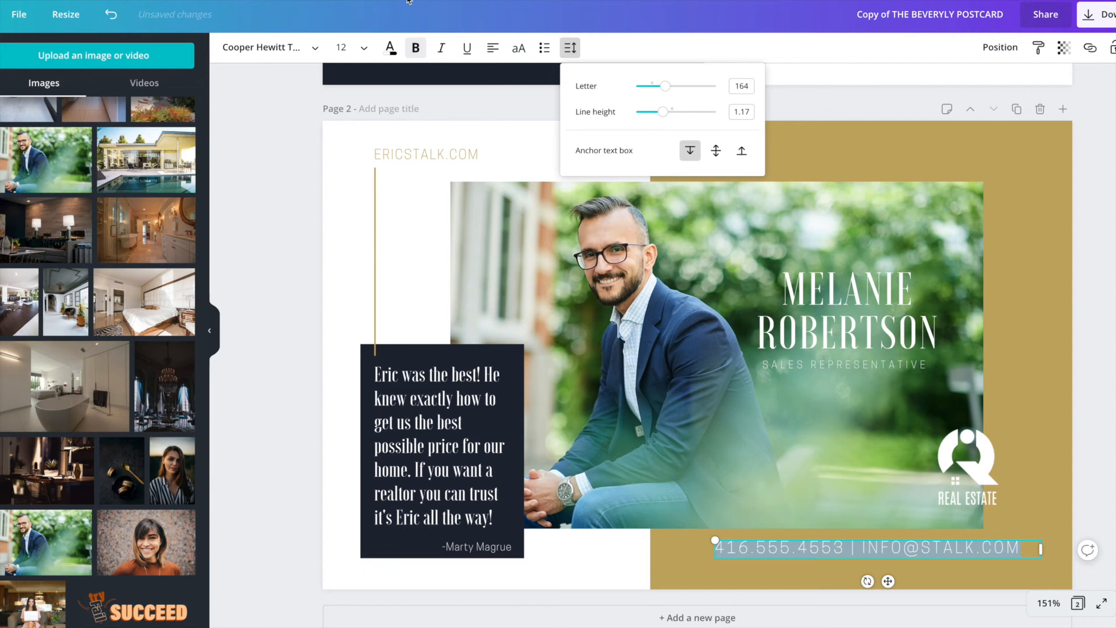
left_click(353, 49)
left_click(357, 140)
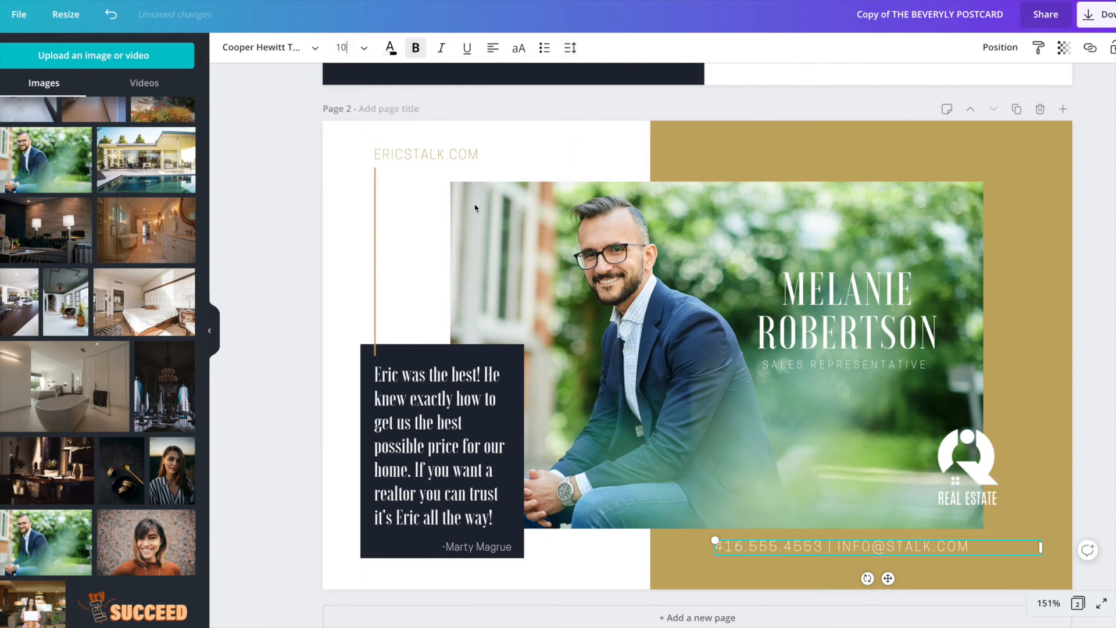
left_click_drag(889, 579, 896, 581)
Step: Change the contact line's font to regular Cooper Hewitt with bold turned off
left_click(901, 551)
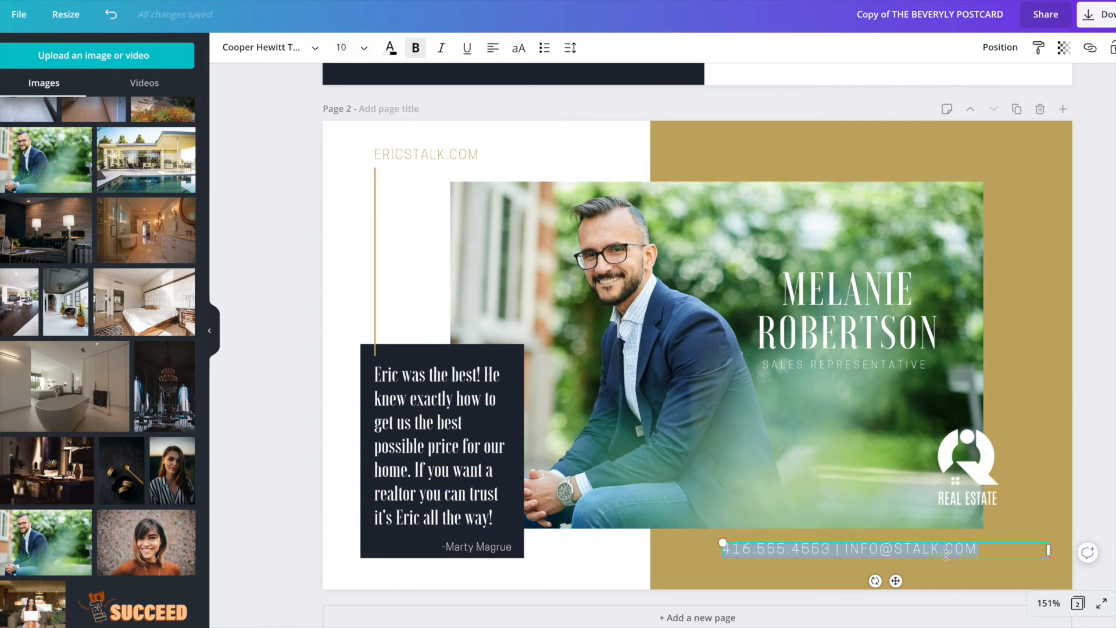
left_click(278, 47)
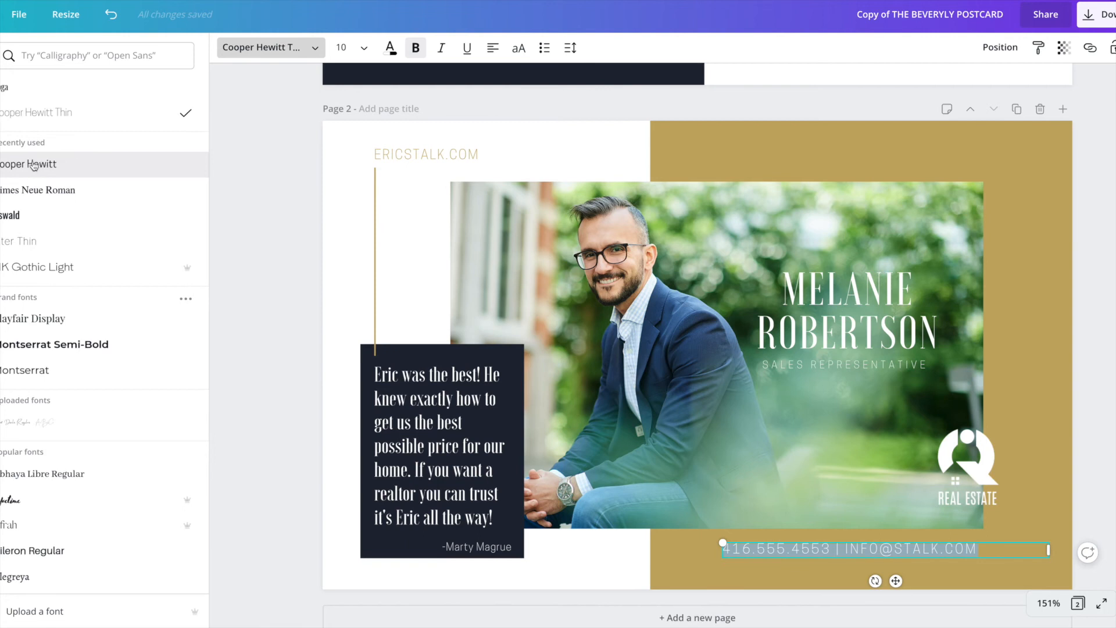
left_click(34, 166)
left_click(911, 549)
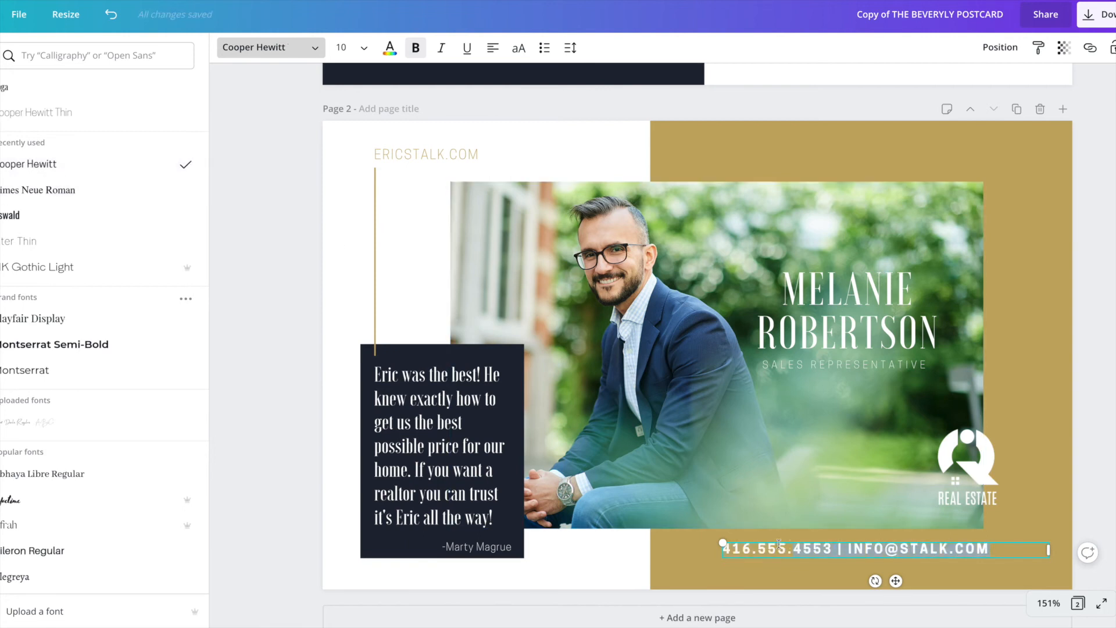
left_click(415, 47)
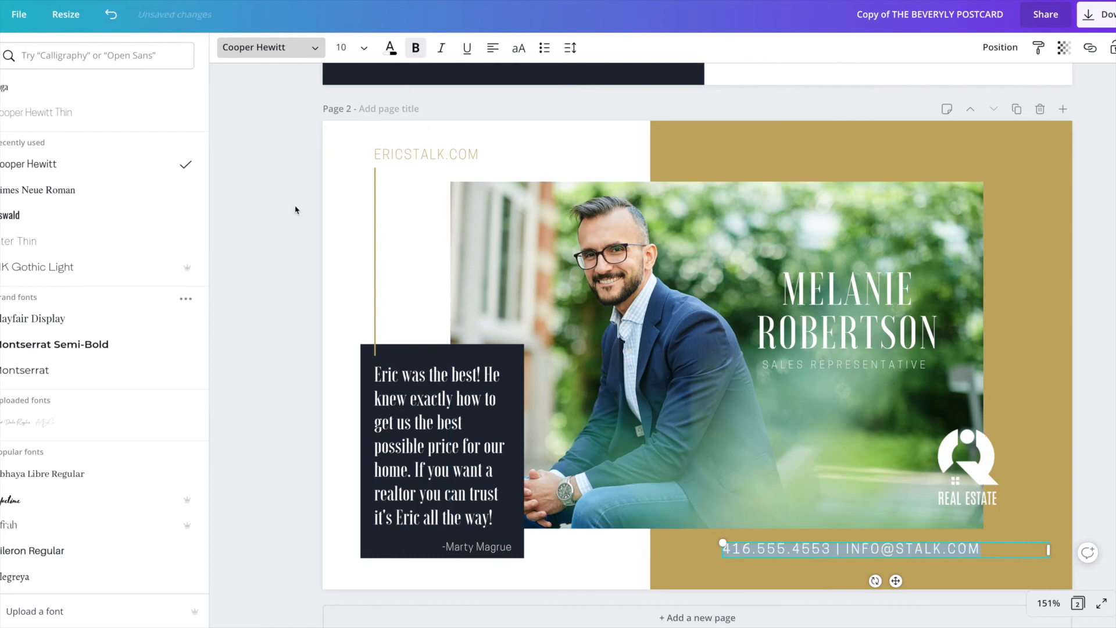
left_click(942, 549)
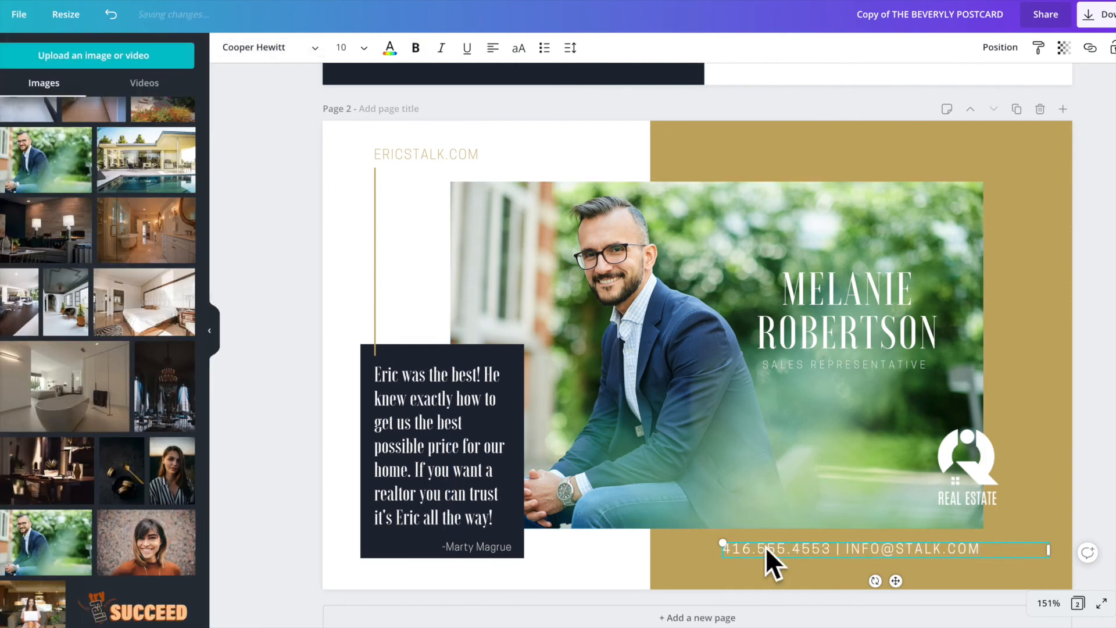
left_click(277, 347)
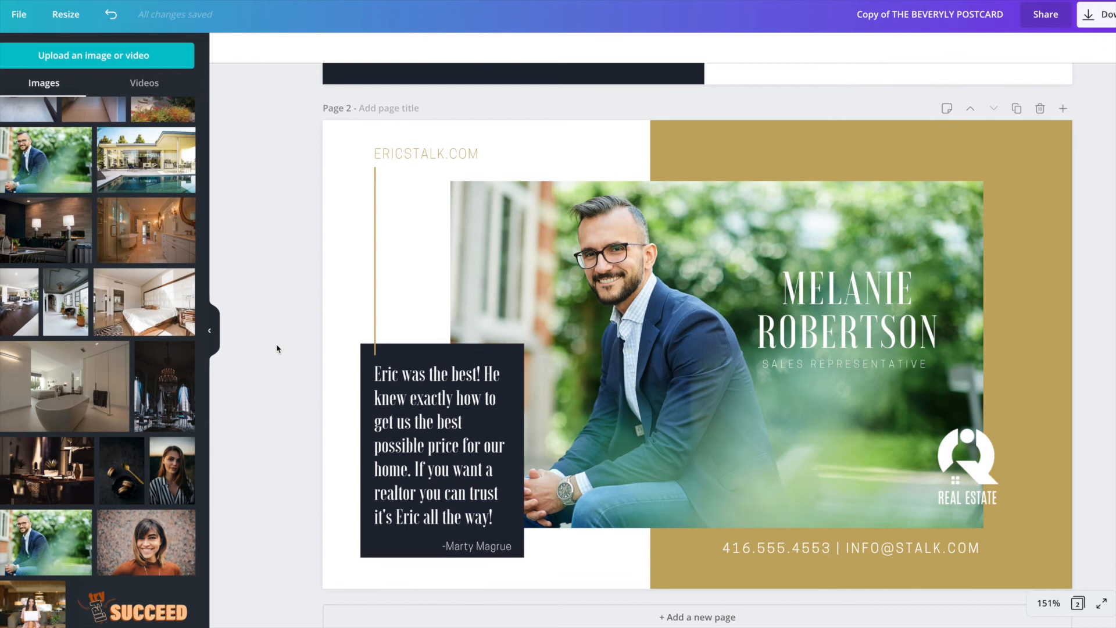
Step: Turn on Show print bleed from the File menu
scroll(284, 347, "down", 1)
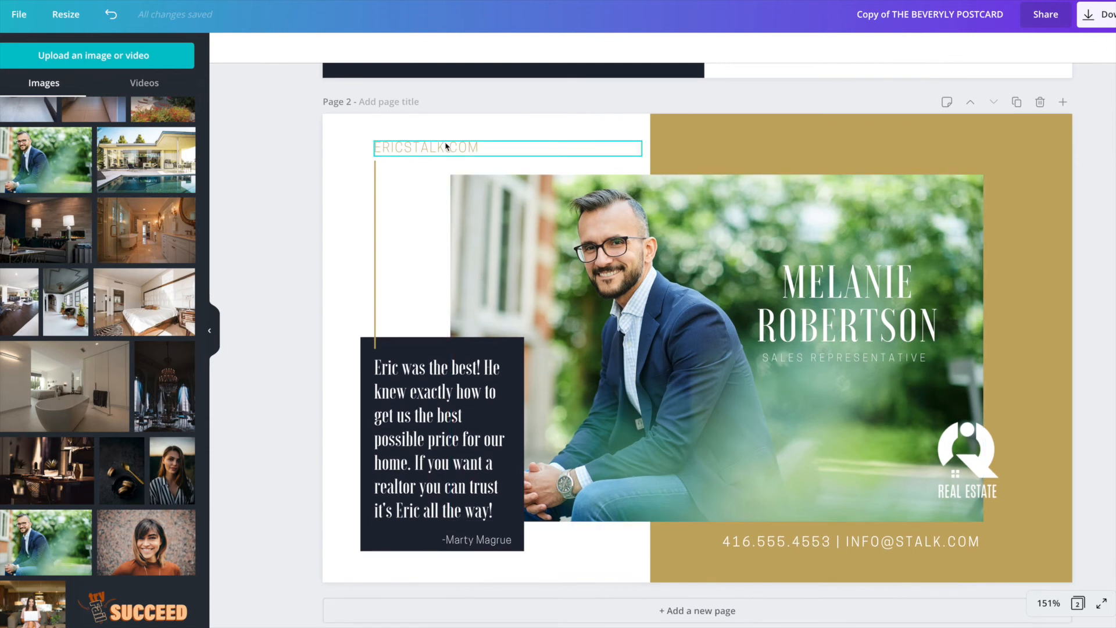
left_click(692, 153)
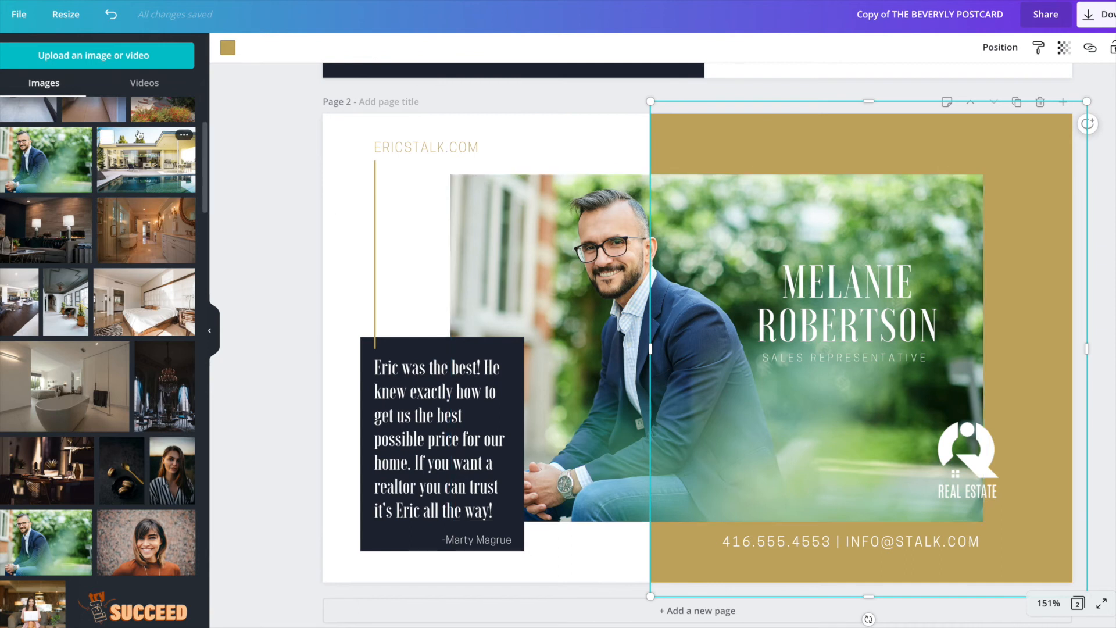
scroll(105, 137, "up", 1)
scroll(93, 58, "up", 3)
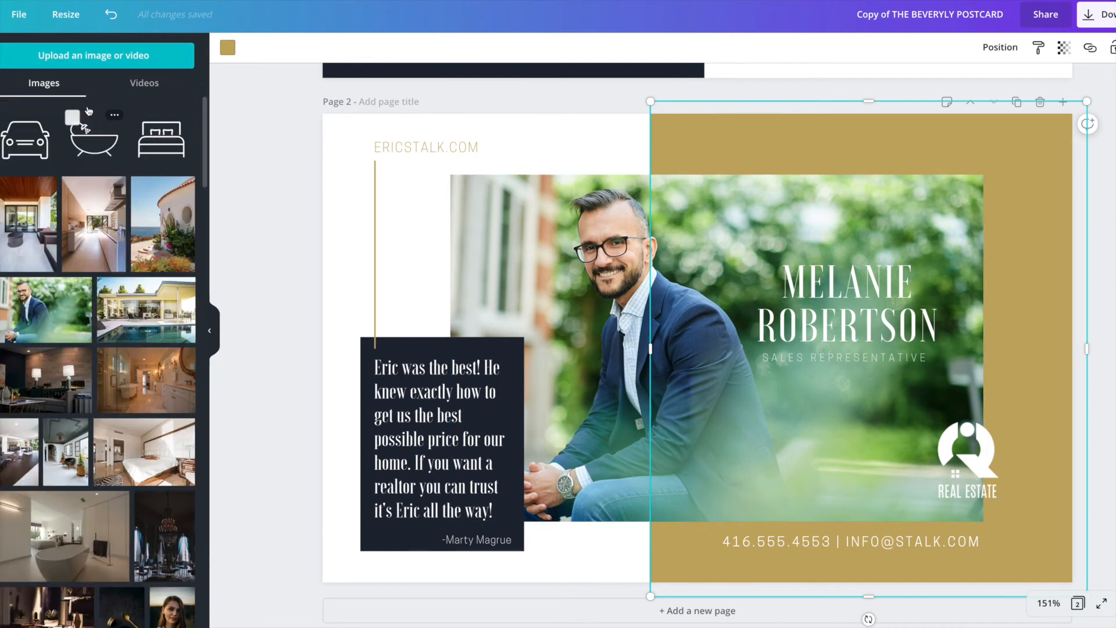
left_click(46, 20)
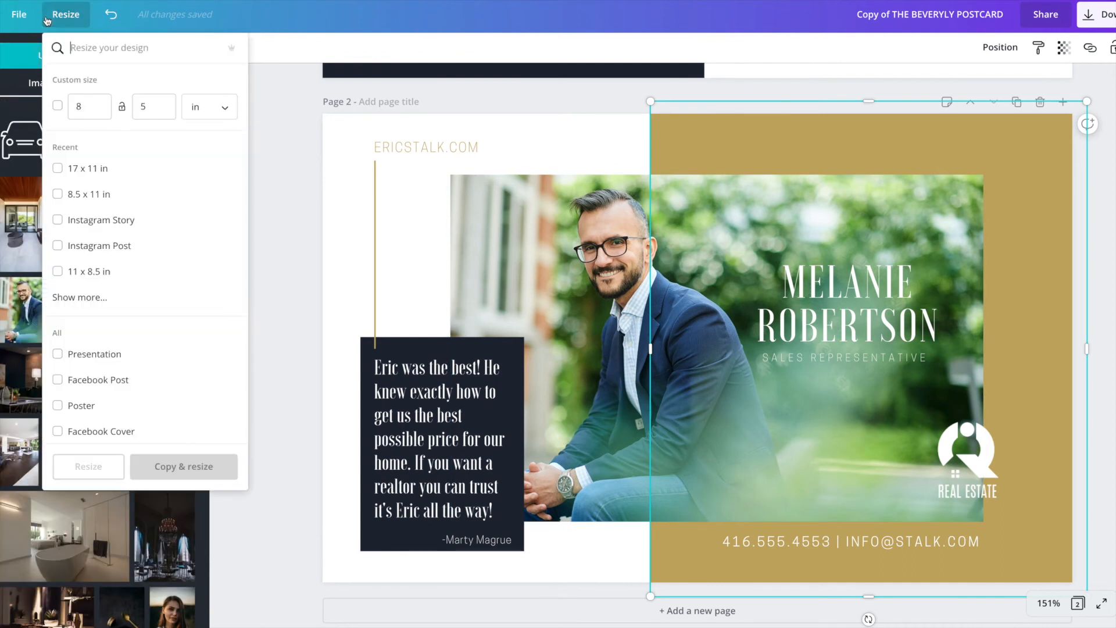
left_click(19, 14)
left_click(20, 14)
left_click(20, 14)
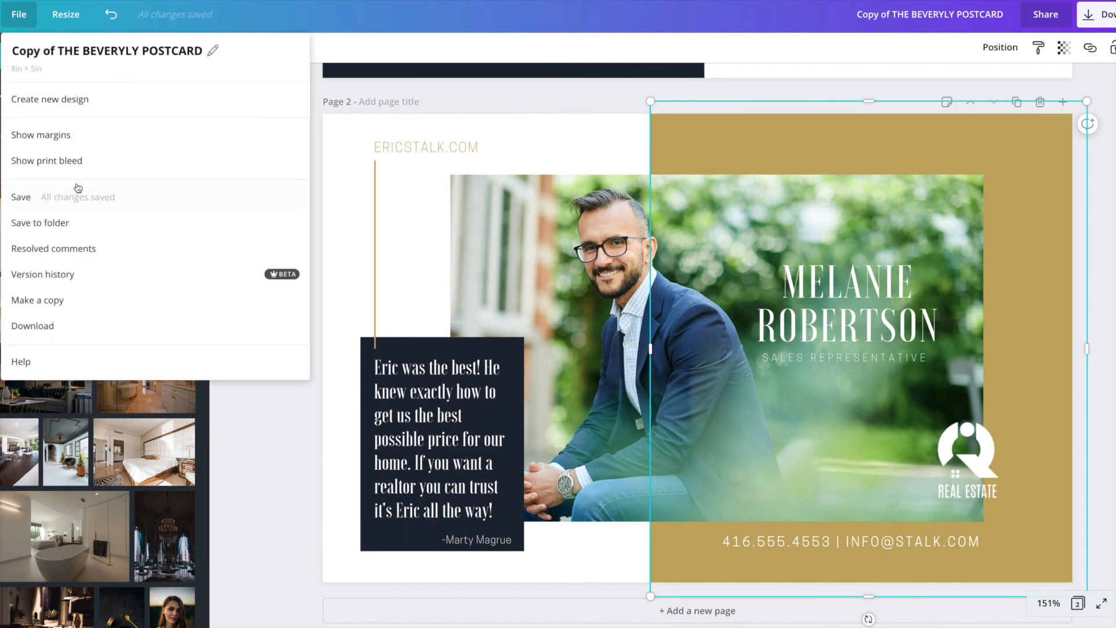
left_click(52, 162)
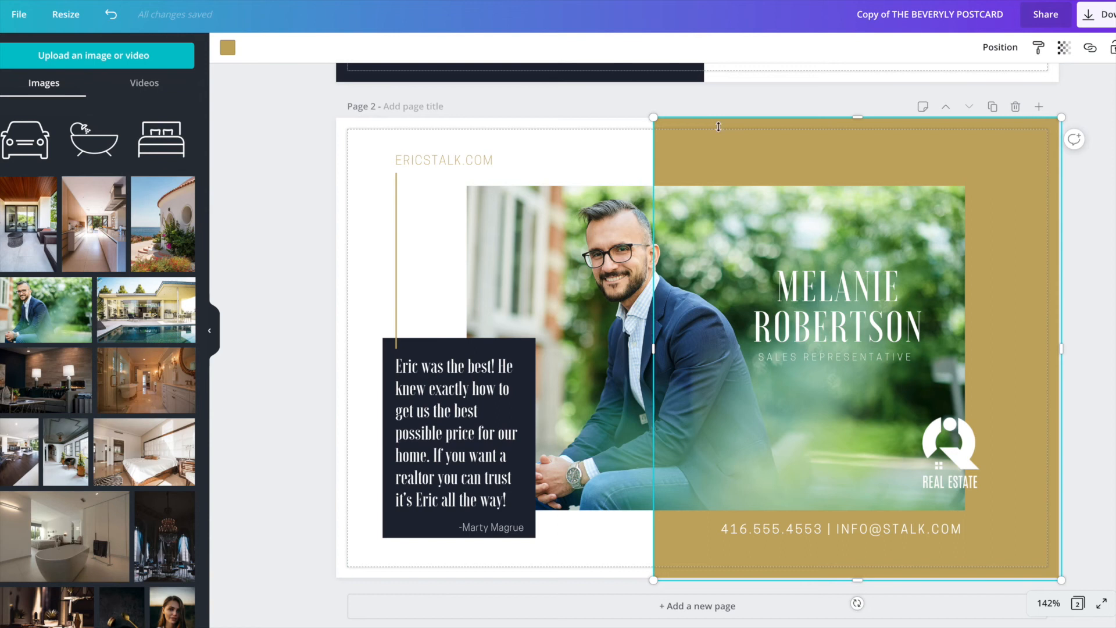
Step: Extend page 1's navy background block's top edge to the bleed line
scroll(852, 170, "up", 8)
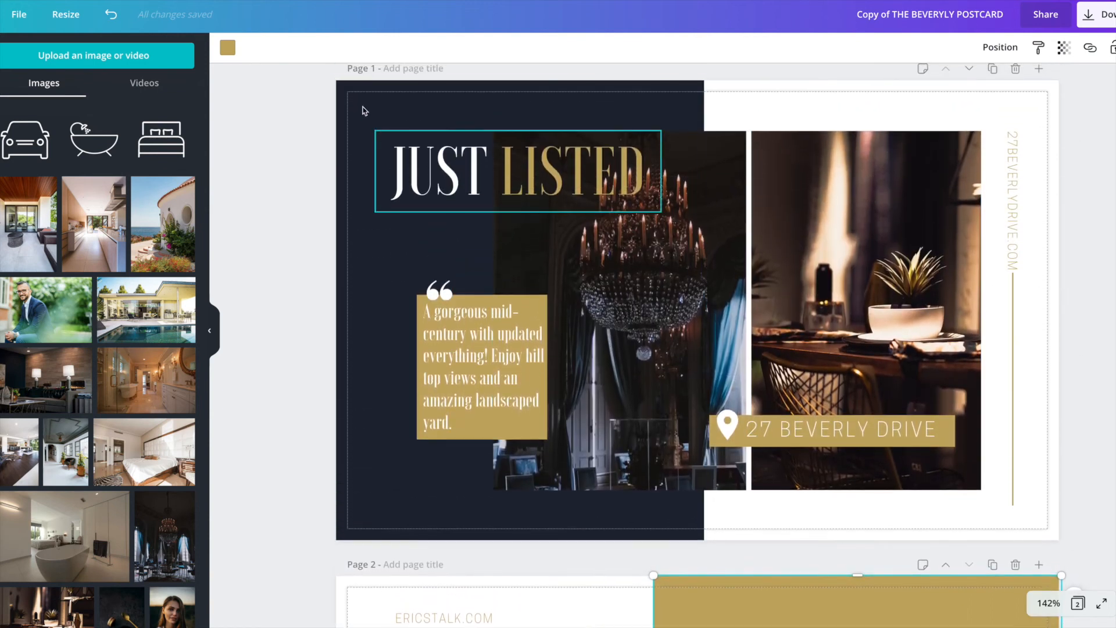
left_click(362, 110)
left_click_drag(520, 102, 518, 78)
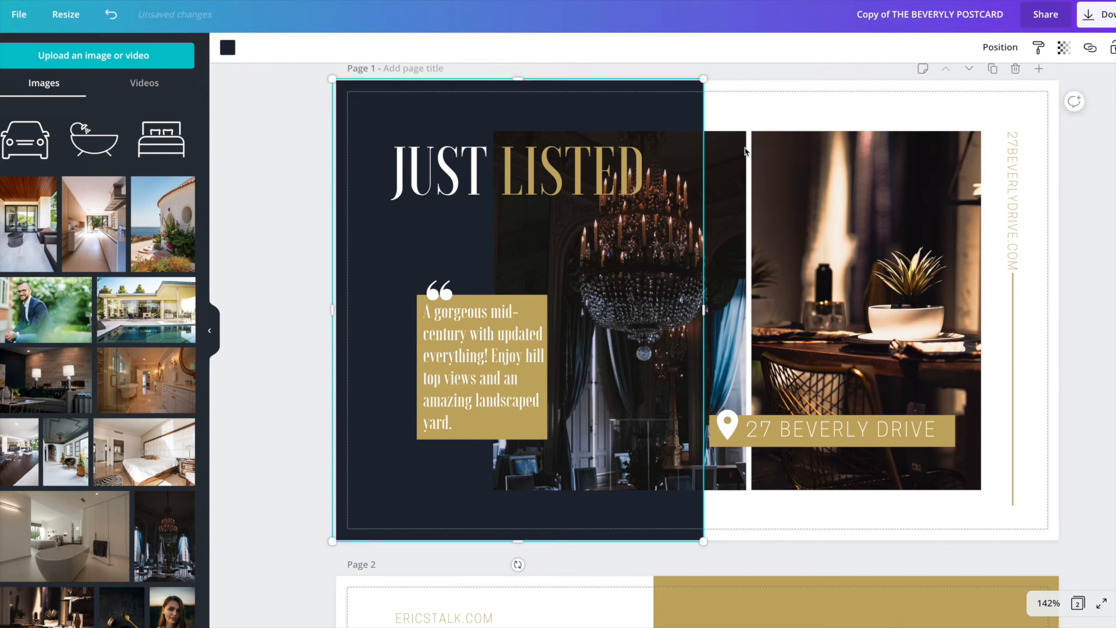
Step: Add a bed icon from Uploads to page 2, shrink it, then delete it
scroll(311, 314, "down", 3)
scroll(313, 312, "down", 5)
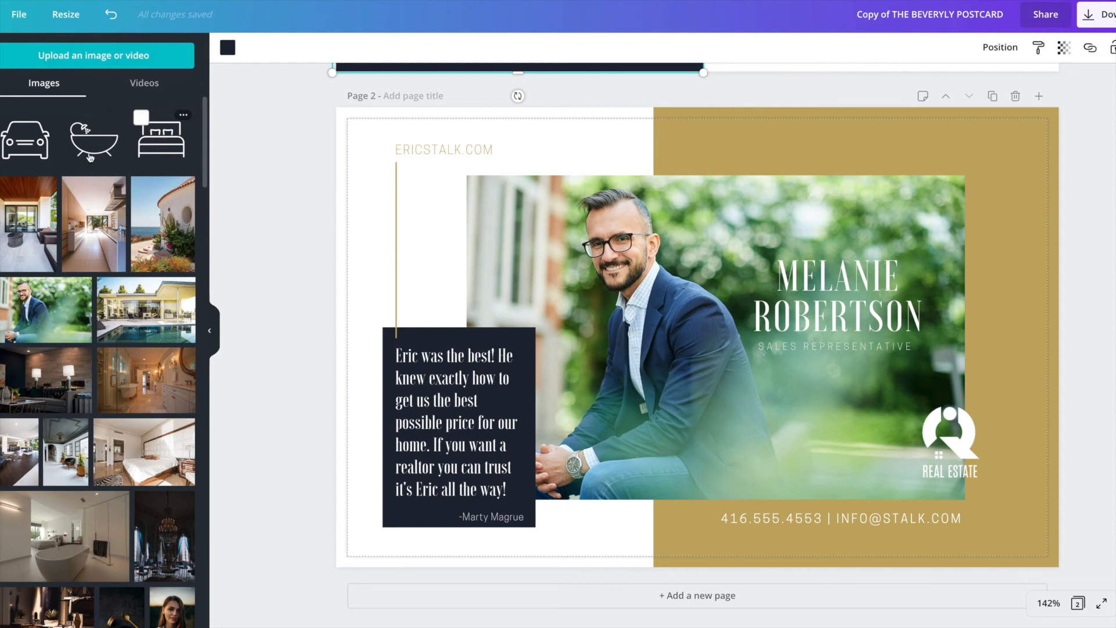
left_click(162, 143)
left_click_drag(540, 181, 800, 440)
left_click_drag(813, 484, 771, 498)
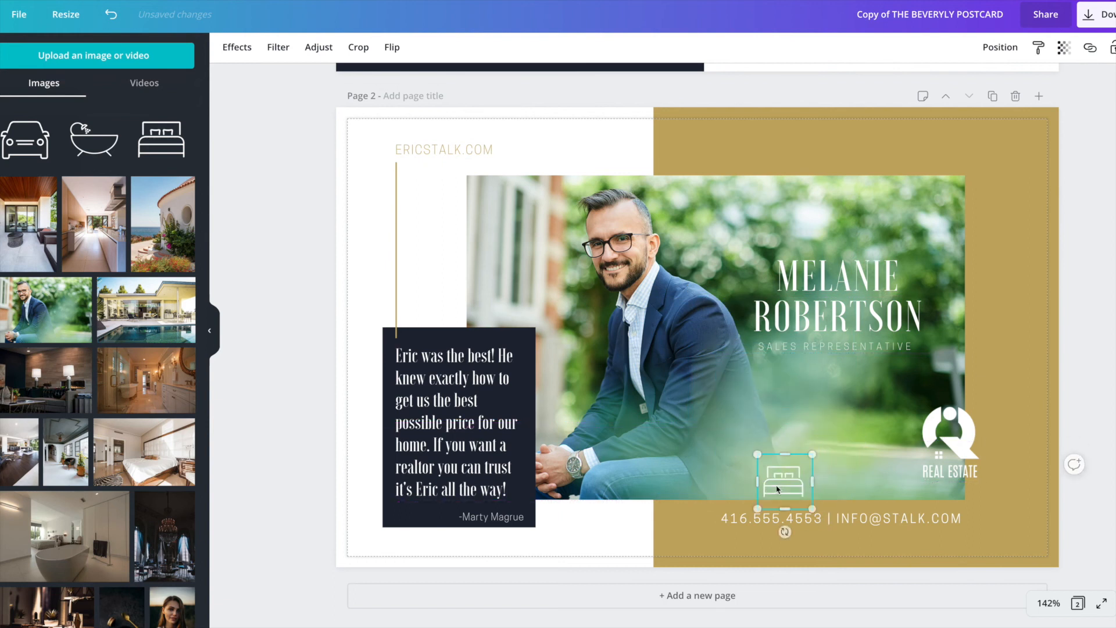
scroll(773, 499, "up", 1)
key("Delete")
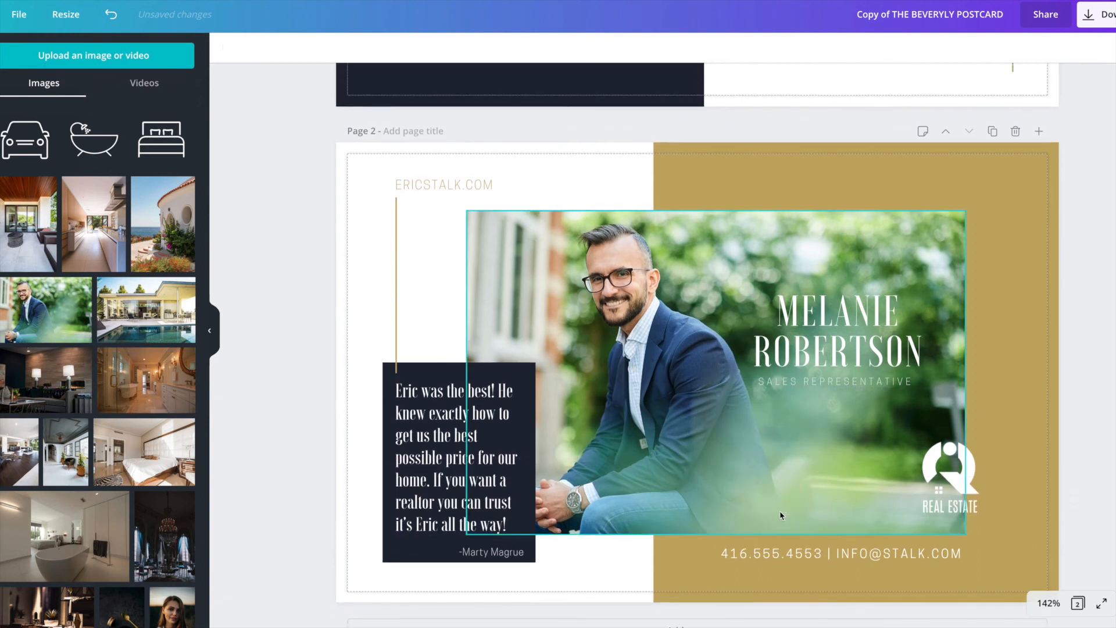
Step: Add the bed icon to page 1 and scale it down above the address
scroll(780, 515, "up", 8)
left_click(161, 139)
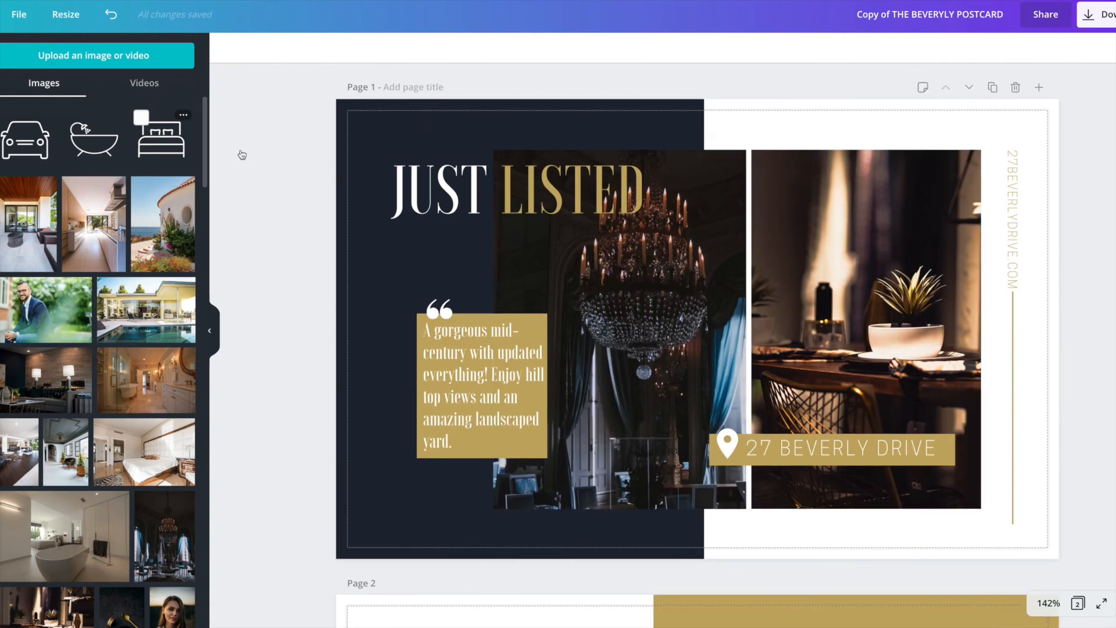
left_click_drag(540, 172, 839, 423)
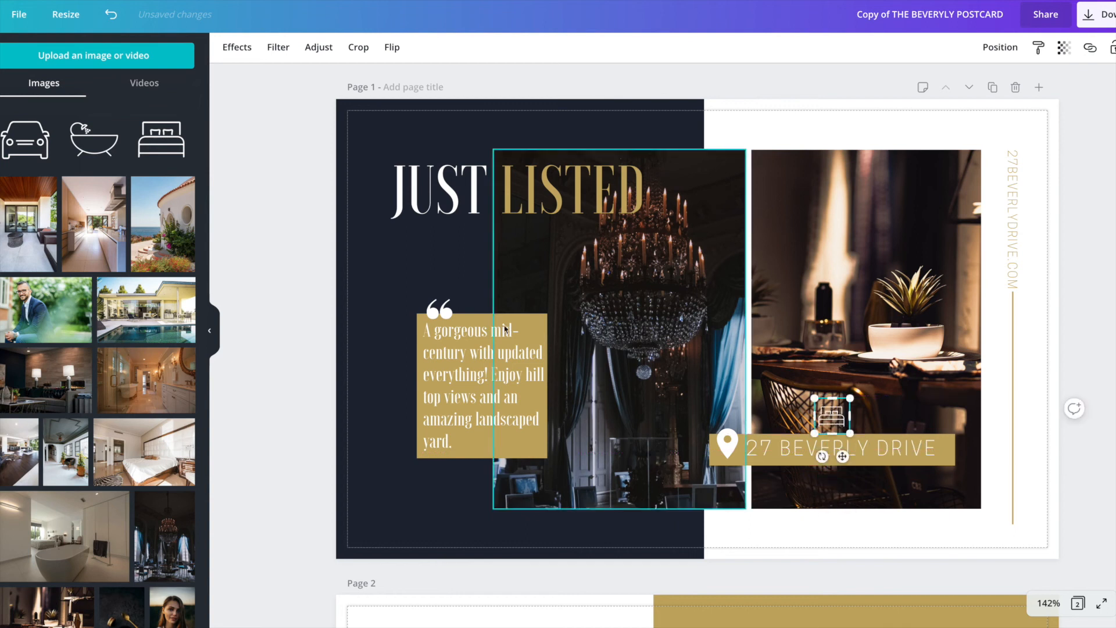
left_click(75, 123)
left_click_drag(617, 243, 888, 421)
left_click_drag(858, 387, 881, 414)
Step: Add a '2' text box beside the bed icon
key("t")
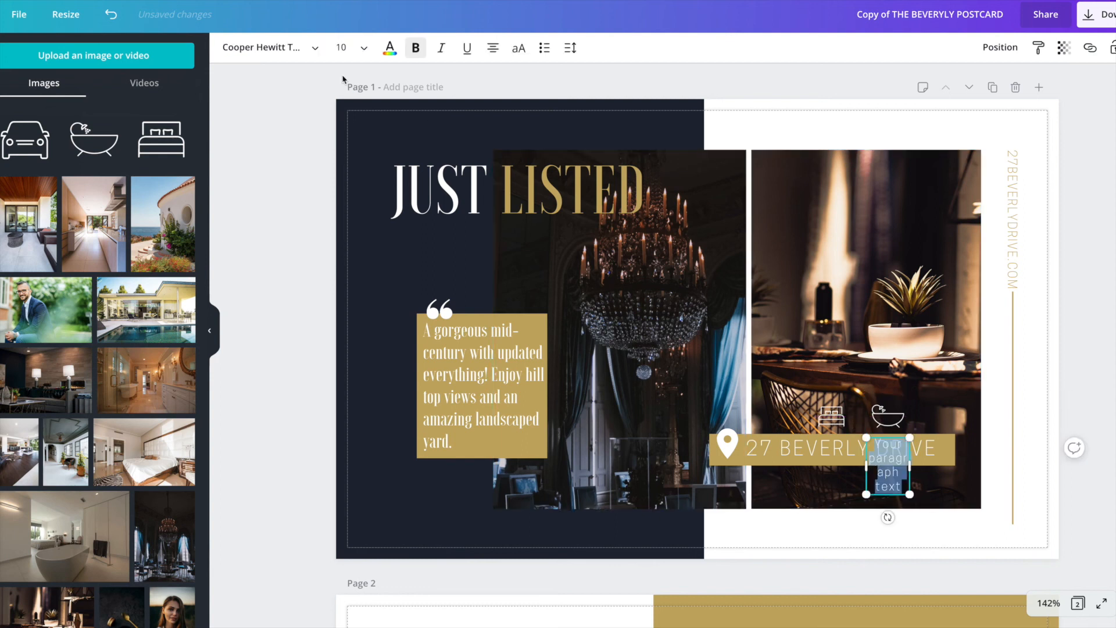
key("BackSpace")
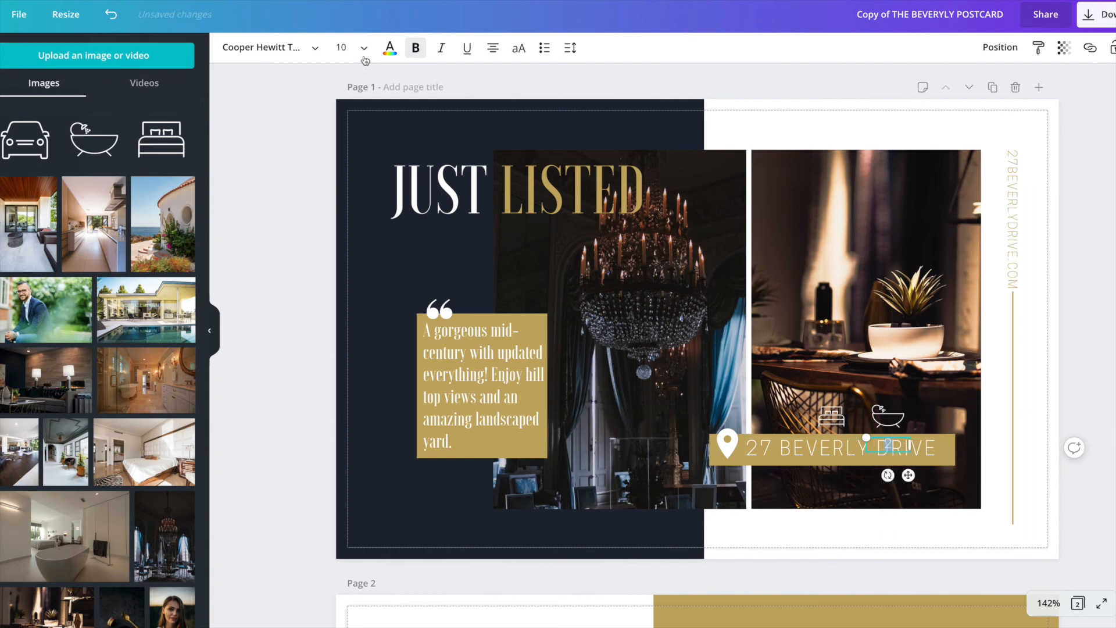
left_click(291, 48)
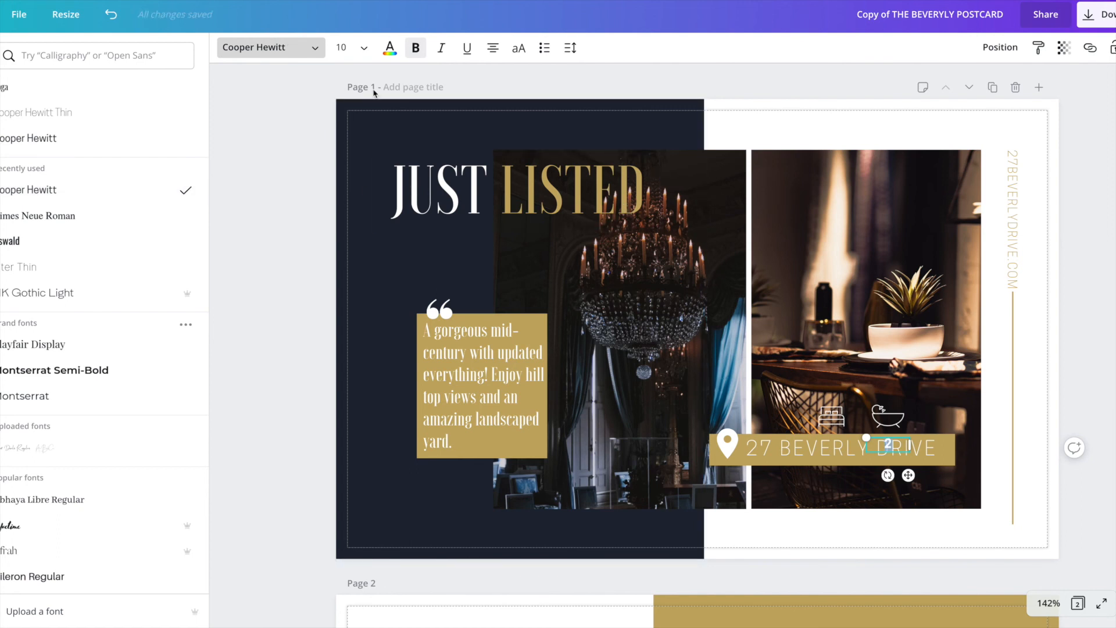
left_click(283, 157)
left_click_drag(907, 474, 879, 453)
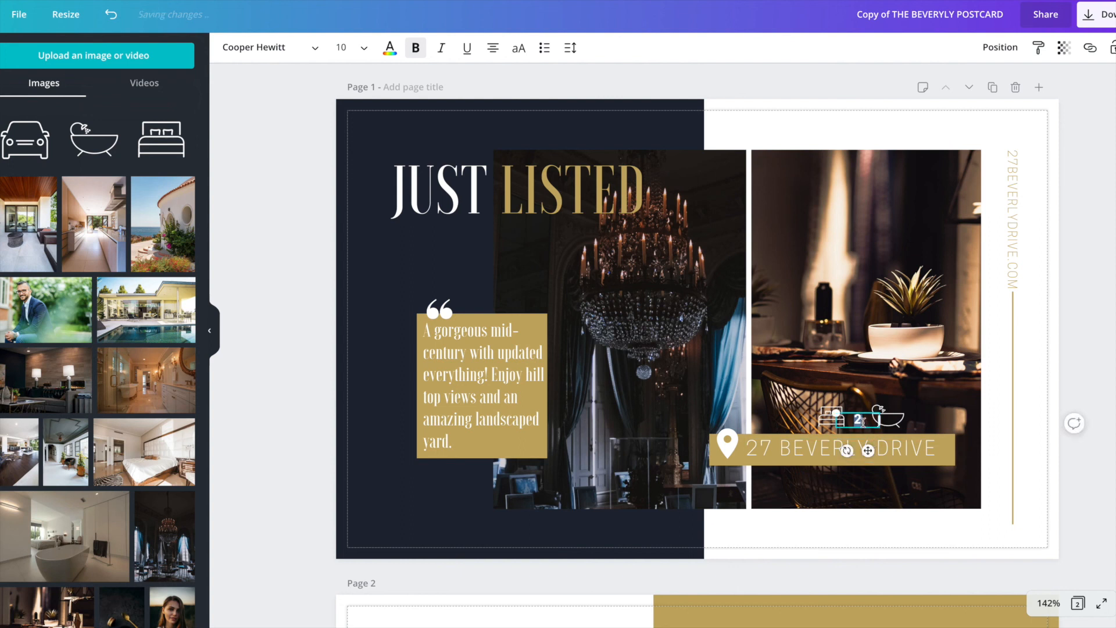
left_click(860, 392)
left_click(858, 420)
left_click_drag(858, 419, 856, 419)
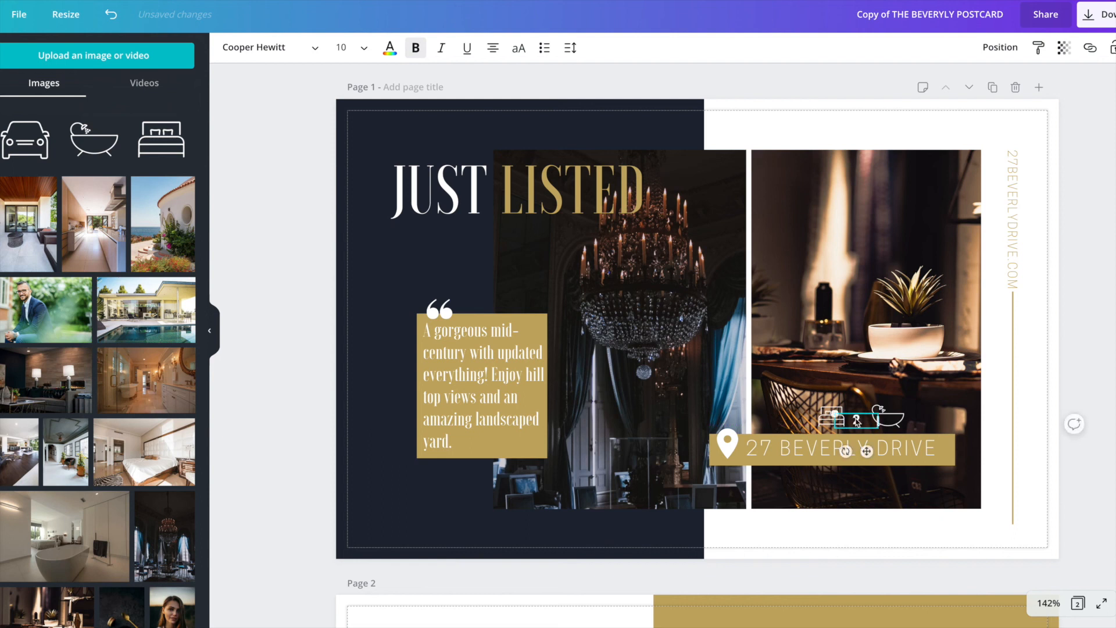
Step: Duplicate the '2' and place the copy next to the bathtub icon
right_click(856, 420)
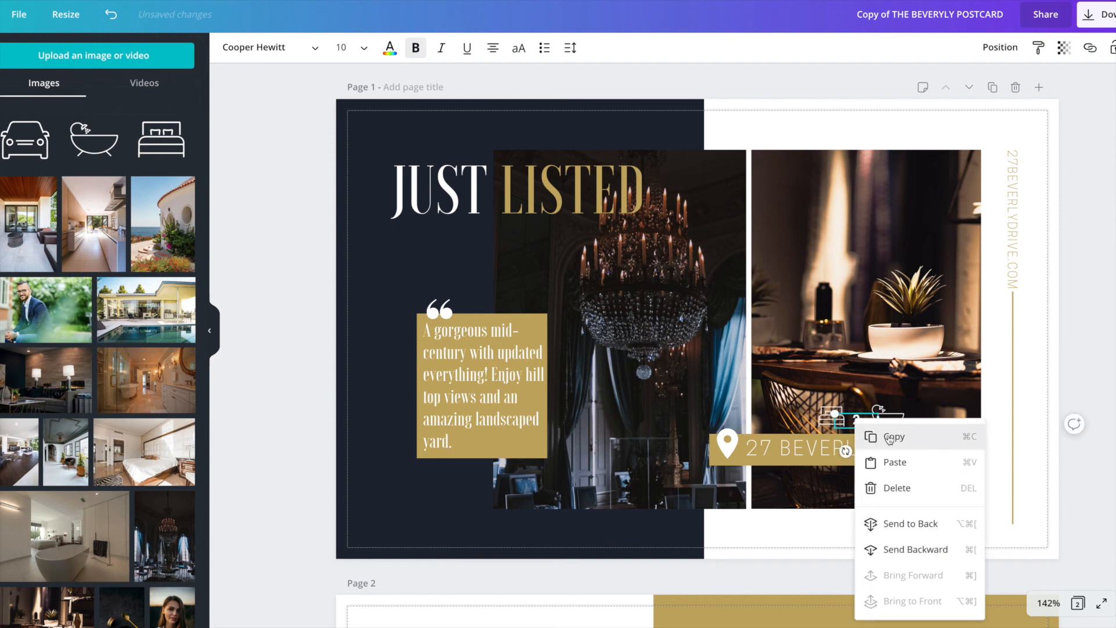
left_click(918, 441)
right_click(857, 426)
left_click(883, 467)
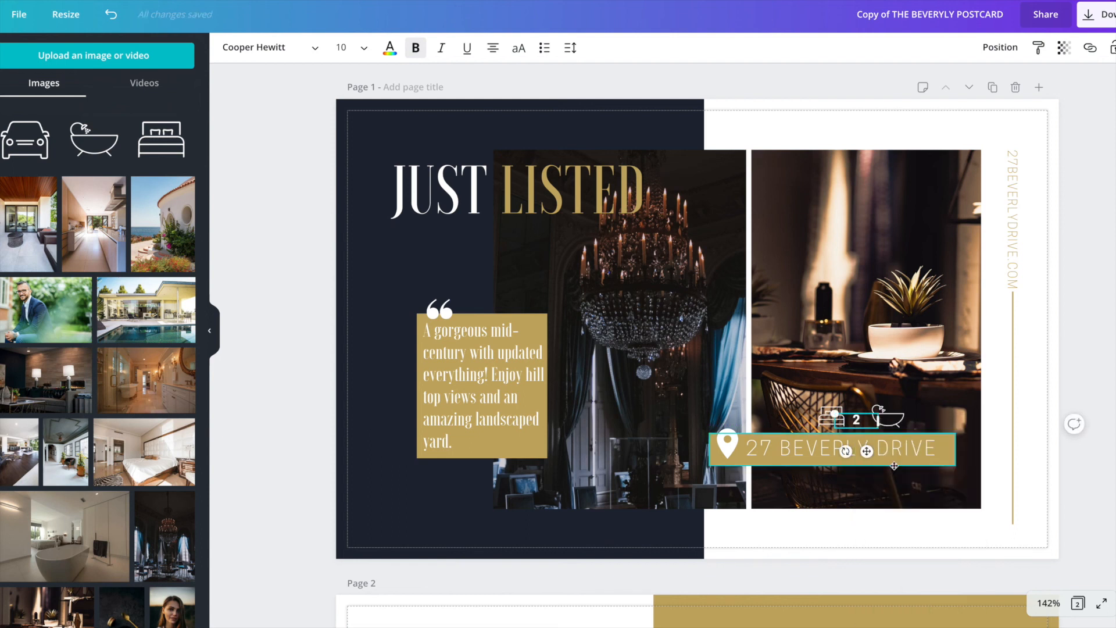
left_click_drag(885, 470, 928, 457)
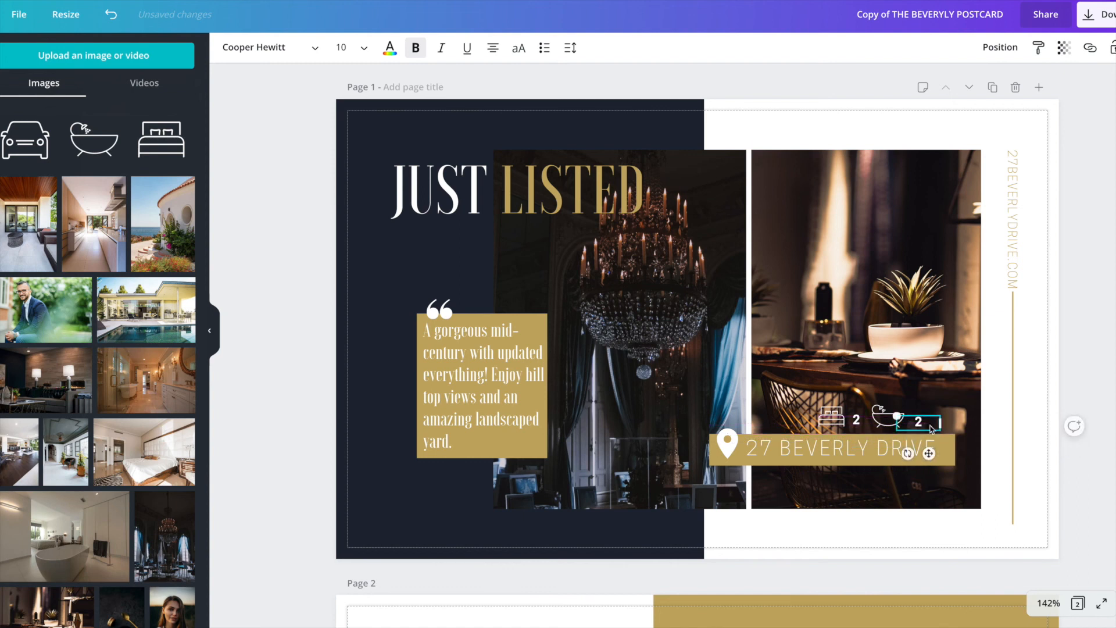
left_click_drag(929, 455, 929, 452)
left_click(917, 370)
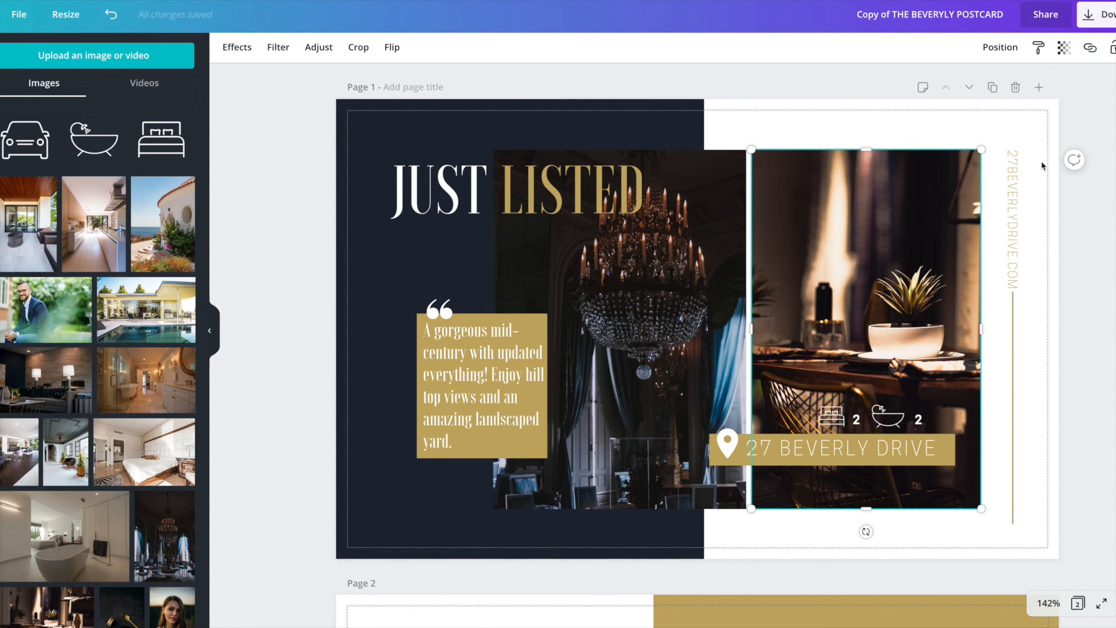
Step: Export the two-page postcard as PDF Print with crop marks and bleed enabled
left_click(1100, 23)
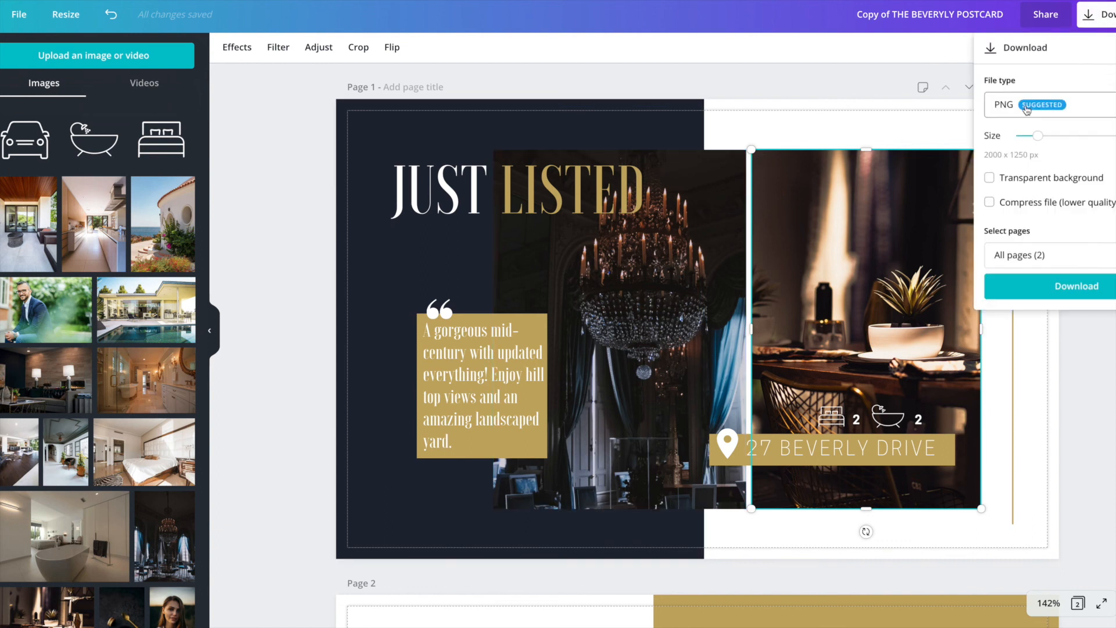
left_click(1026, 110)
left_click(1016, 227)
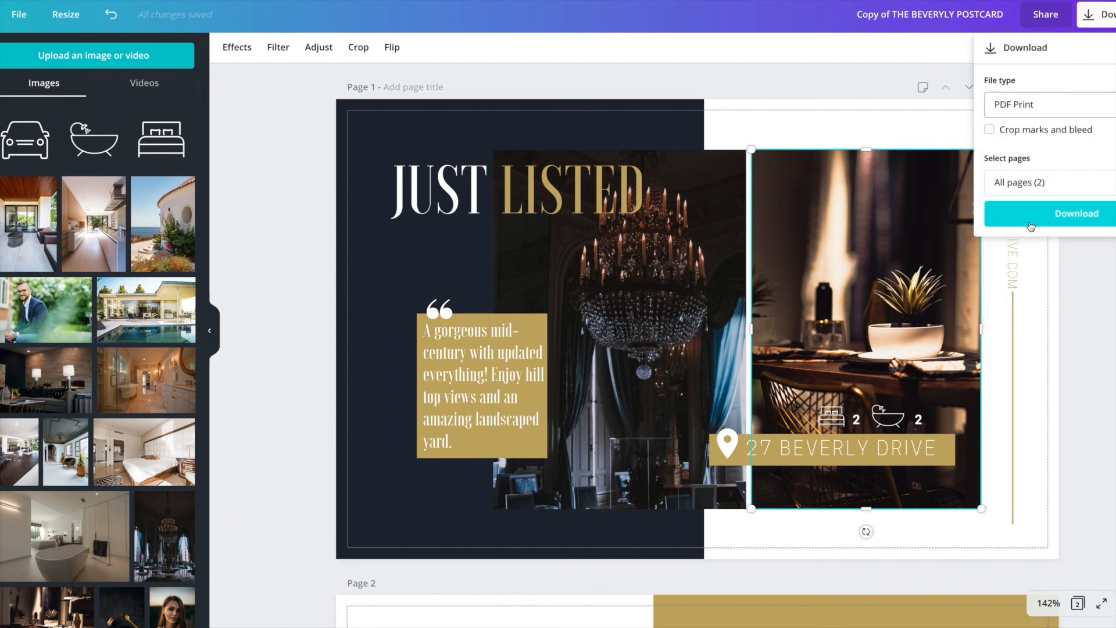
left_click(989, 131)
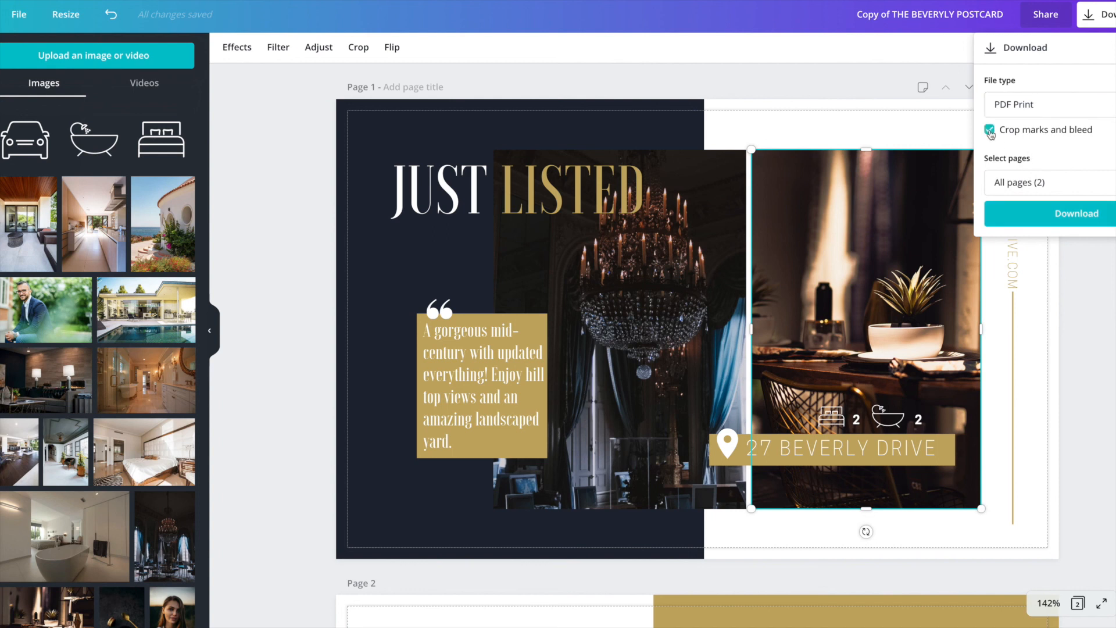
left_click(1028, 220)
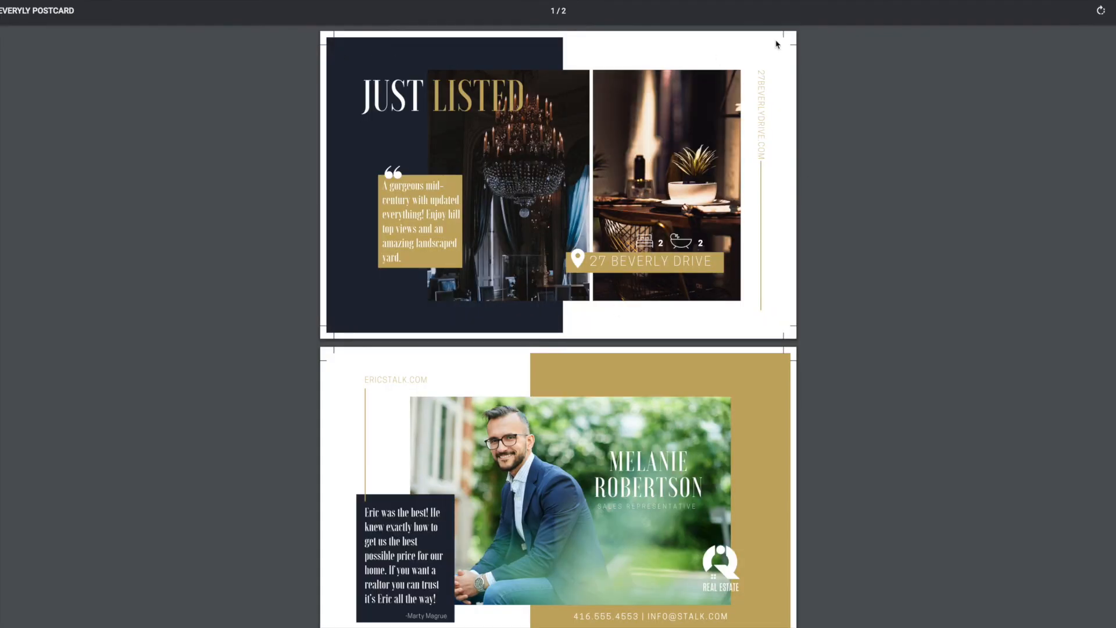
scroll(375, 335, "down", 1)
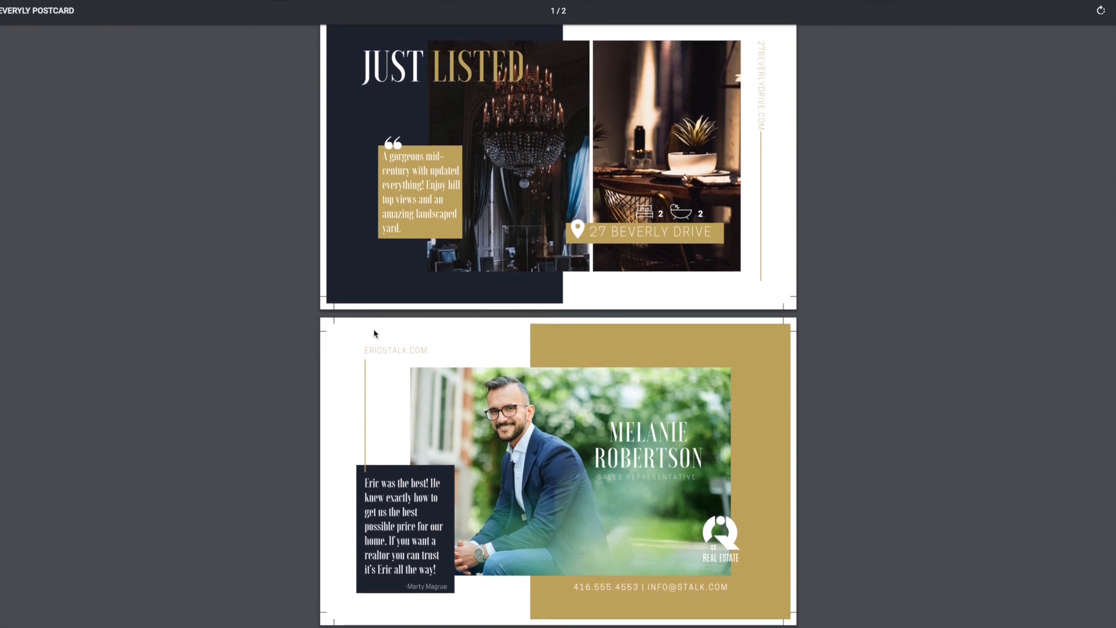
scroll(377, 342, "down", 2)
scroll(376, 342, "up", 2)
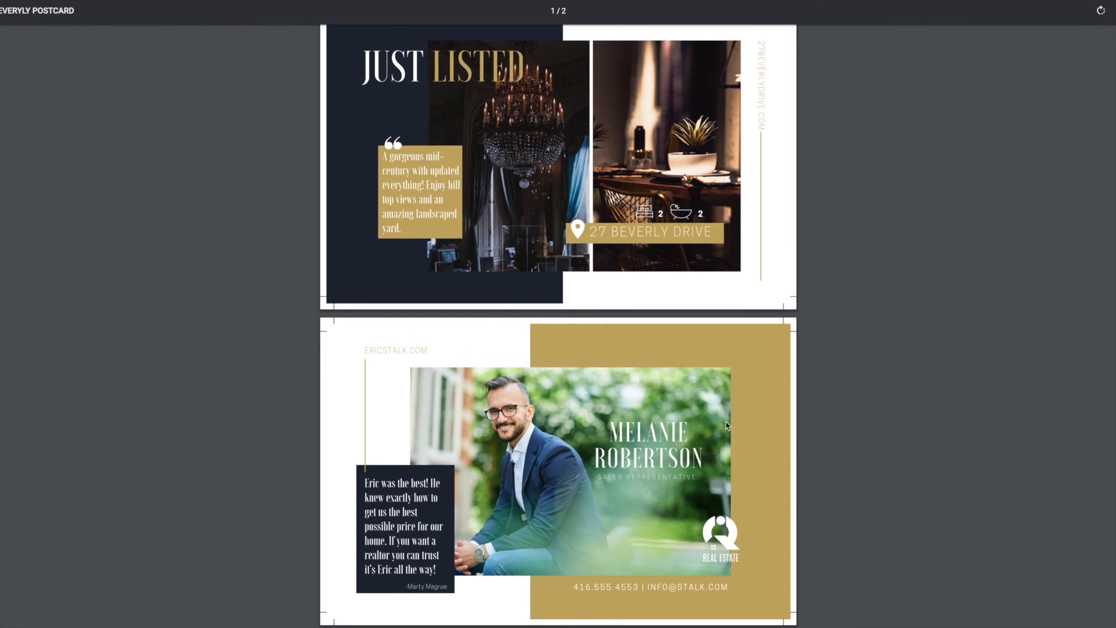
scroll(726, 426, "up", 2)
scroll(735, 464, "down", 1)
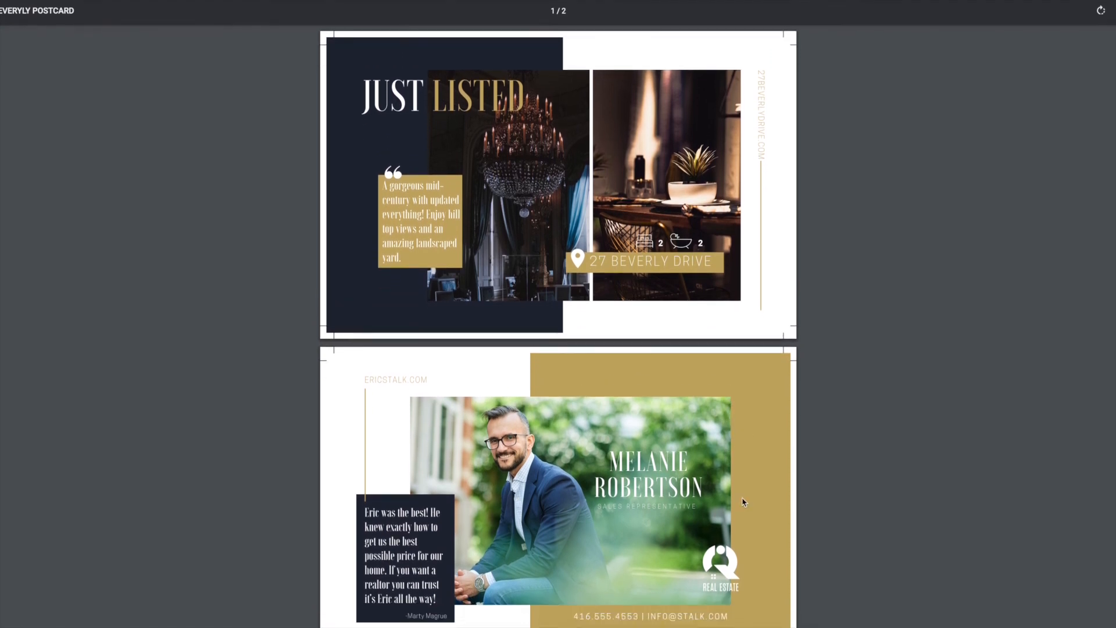
scroll(742, 463, "down", 1)
scroll(497, 417, "down", 1)
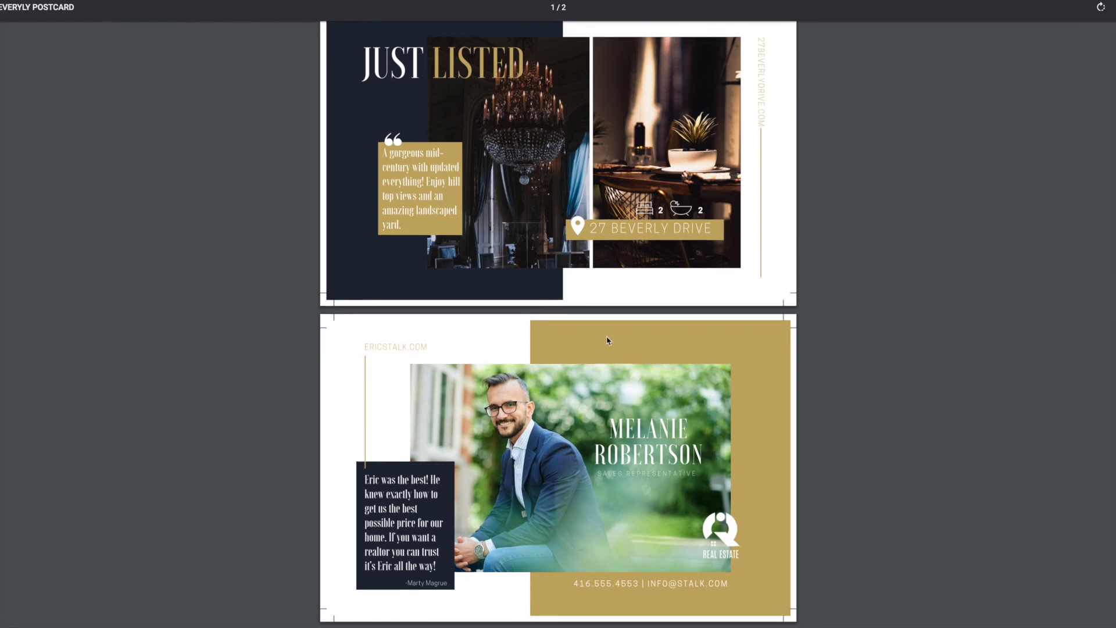
scroll(693, 516, "up", 1)
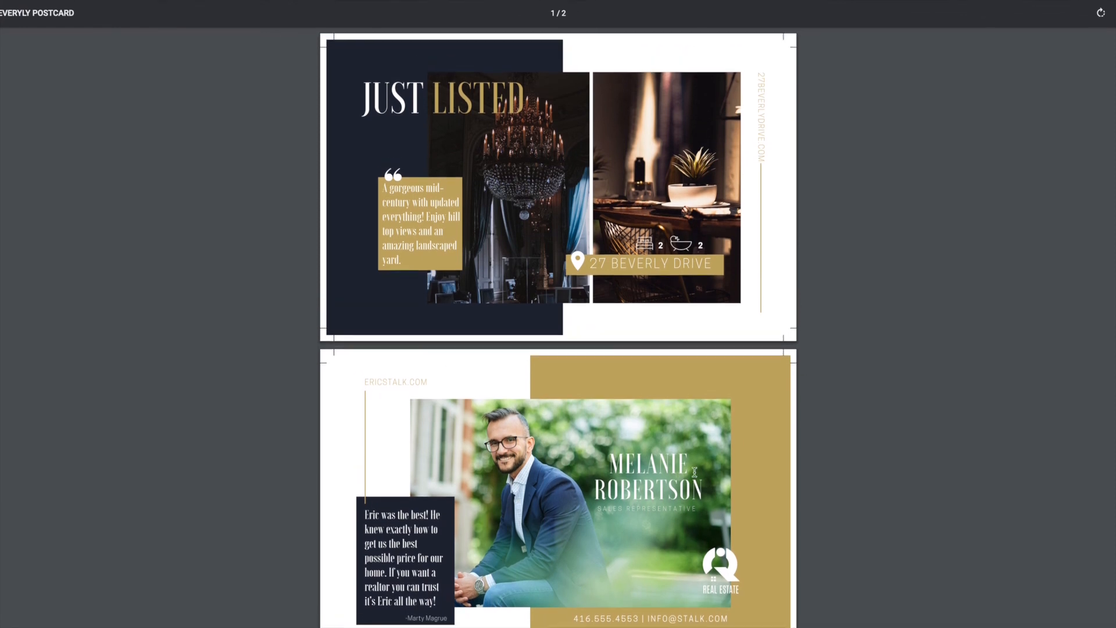